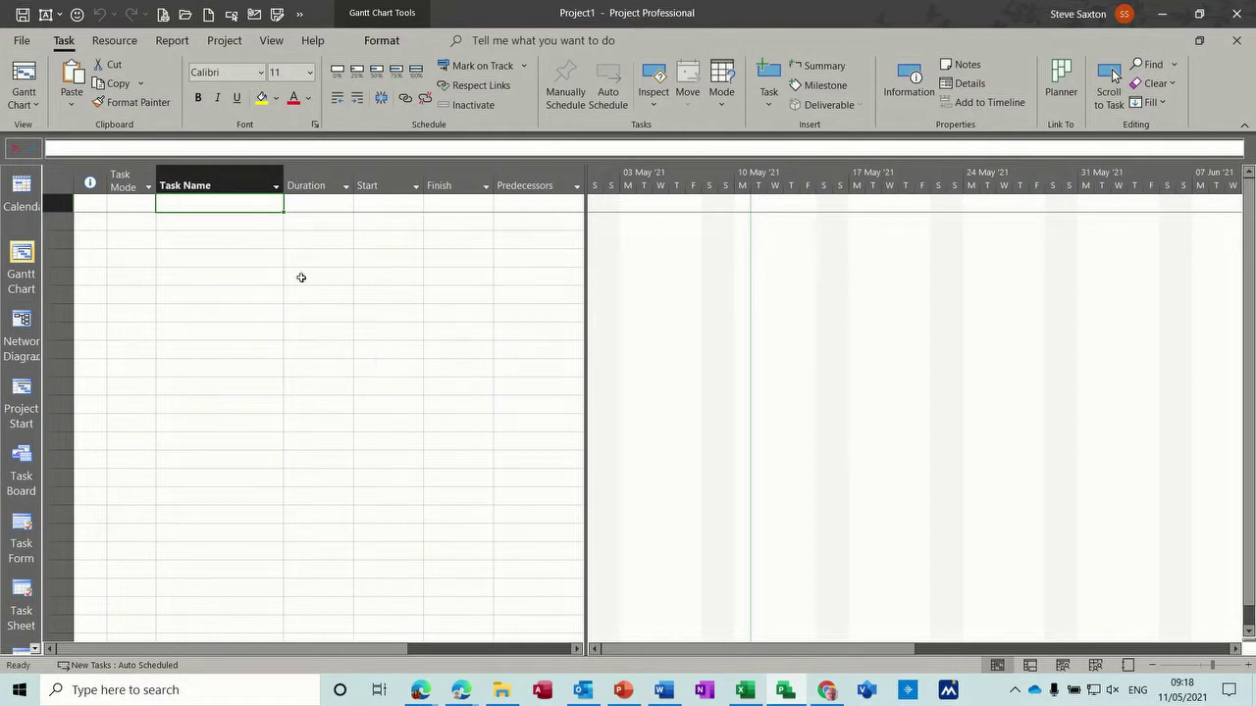
Enter two tasks named Task A and Task B in the first two rows of the Gantt table.
type("Task")
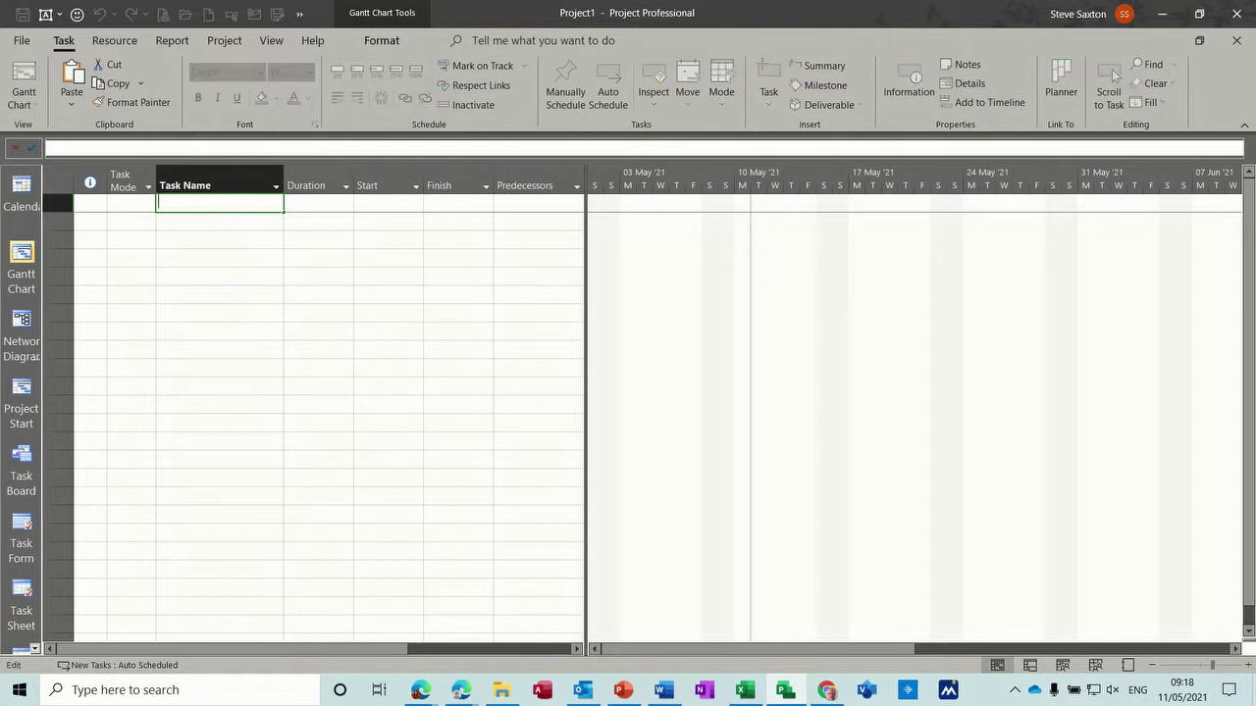
type(" A")
key("Return")
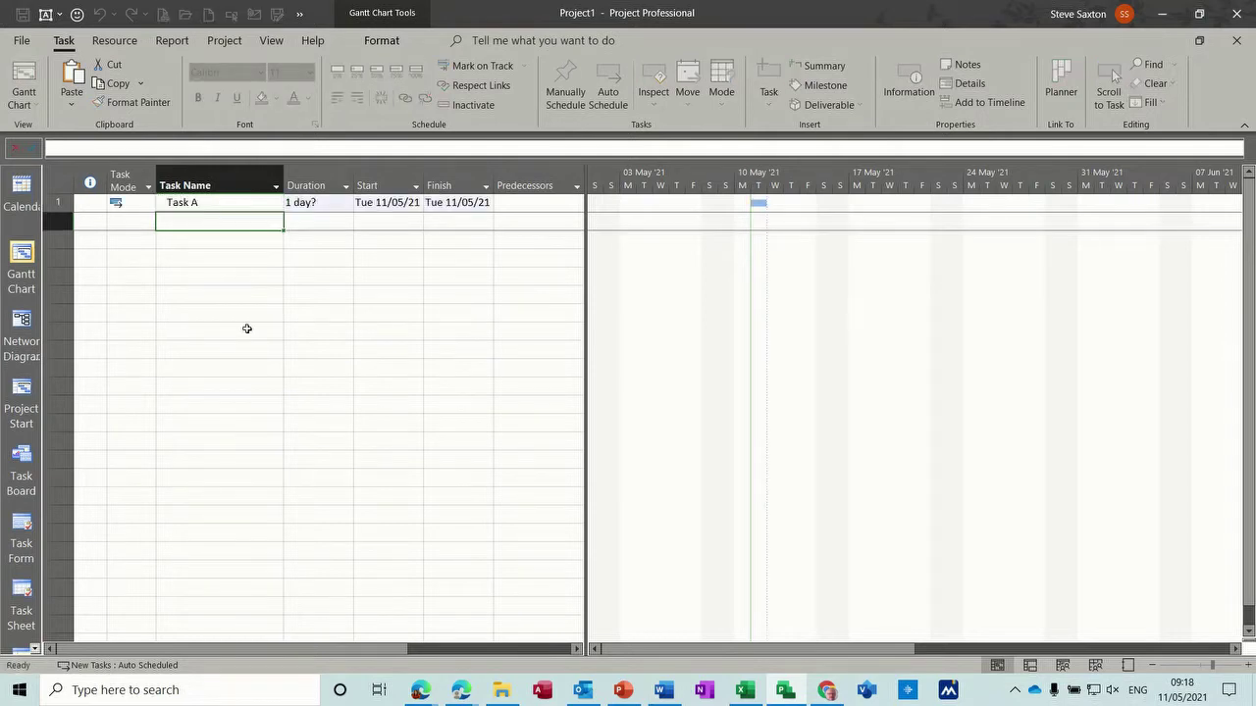
type("Task B")
key("Return")
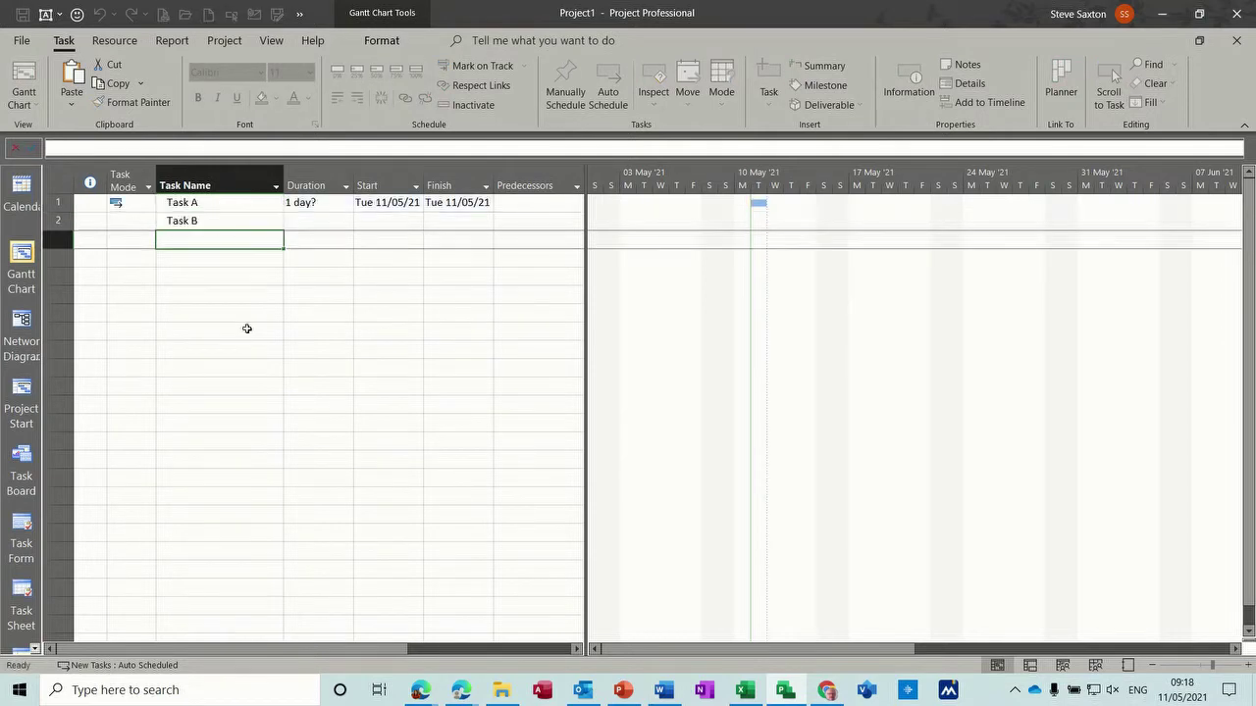
Set the durations of Task A and Task B to 1 day each.
left_click(297, 205)
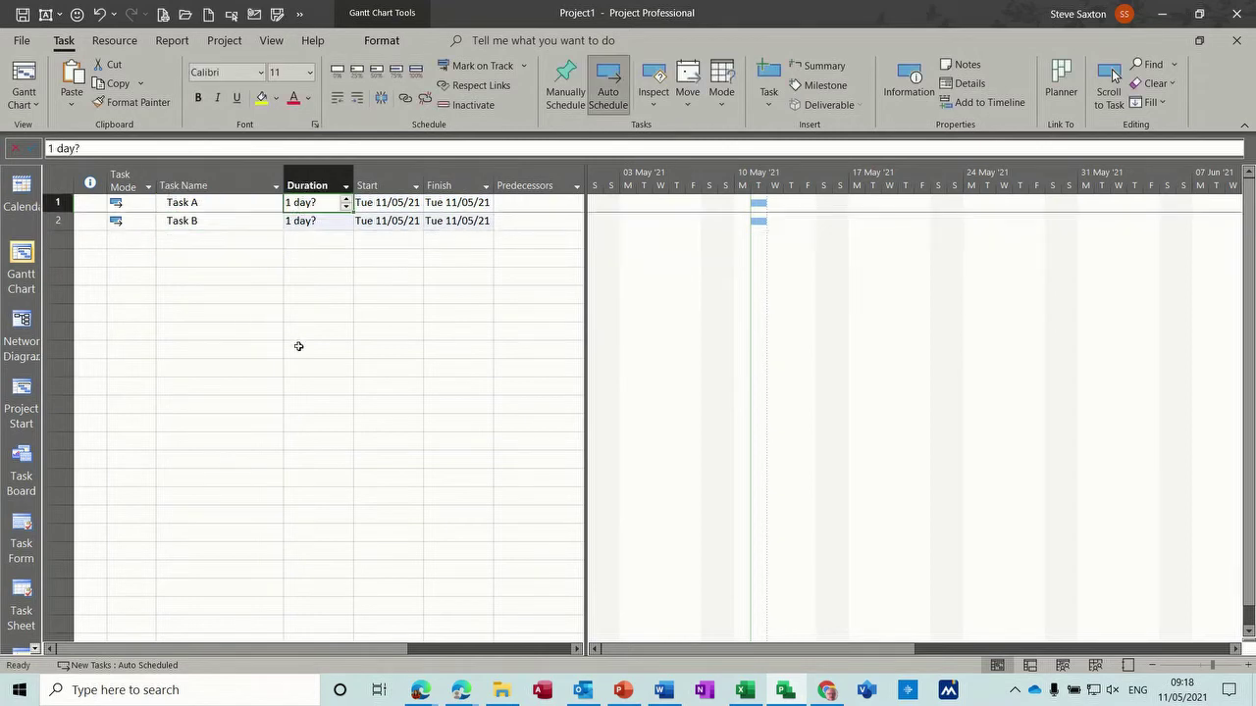
type("1")
key("Return")
type("1")
key("Return")
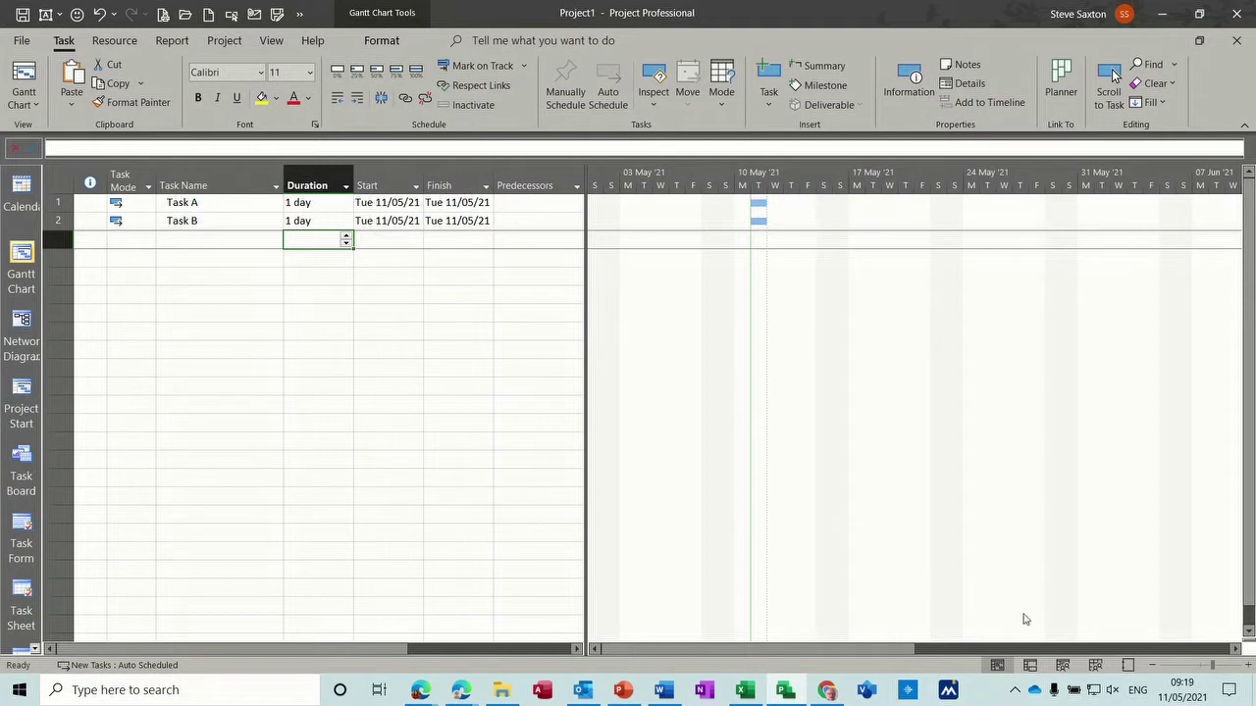
Add a first resource by name to the Resource Sheet, with a standard rate of £1.00/hr and an overtime rate of £2.00/hr.
left_click(1095, 665)
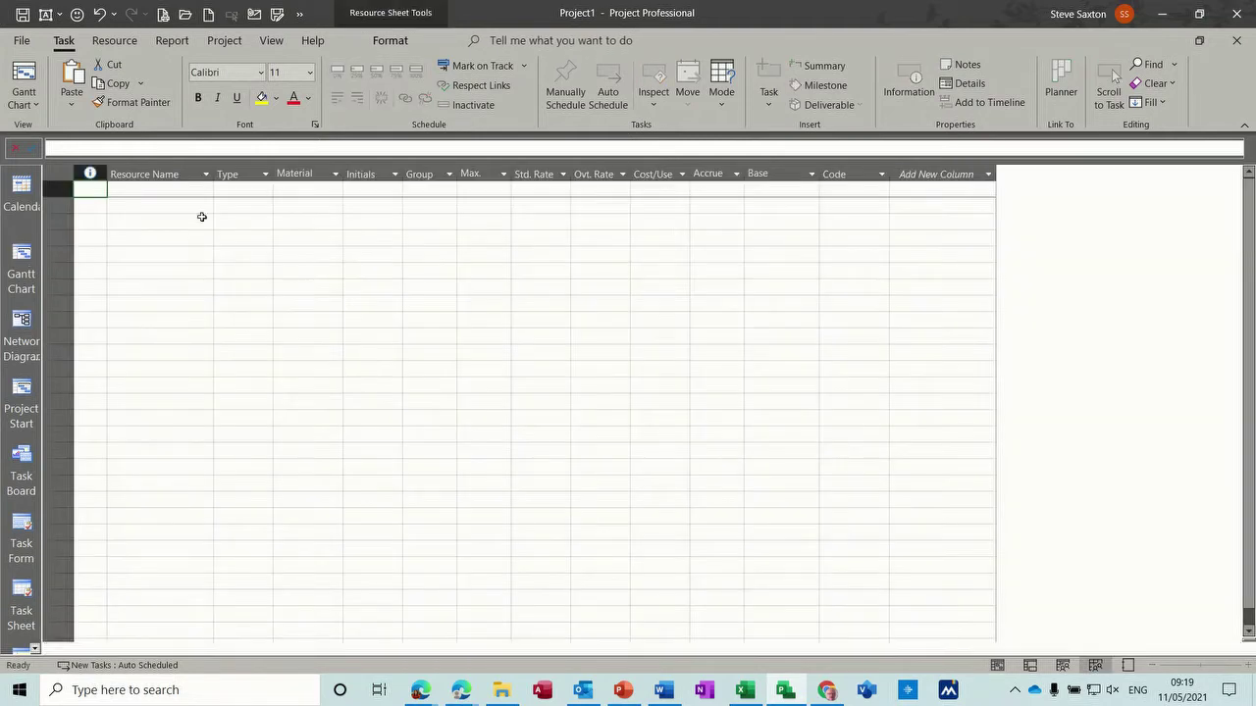
left_click(182, 191)
type("Bob")
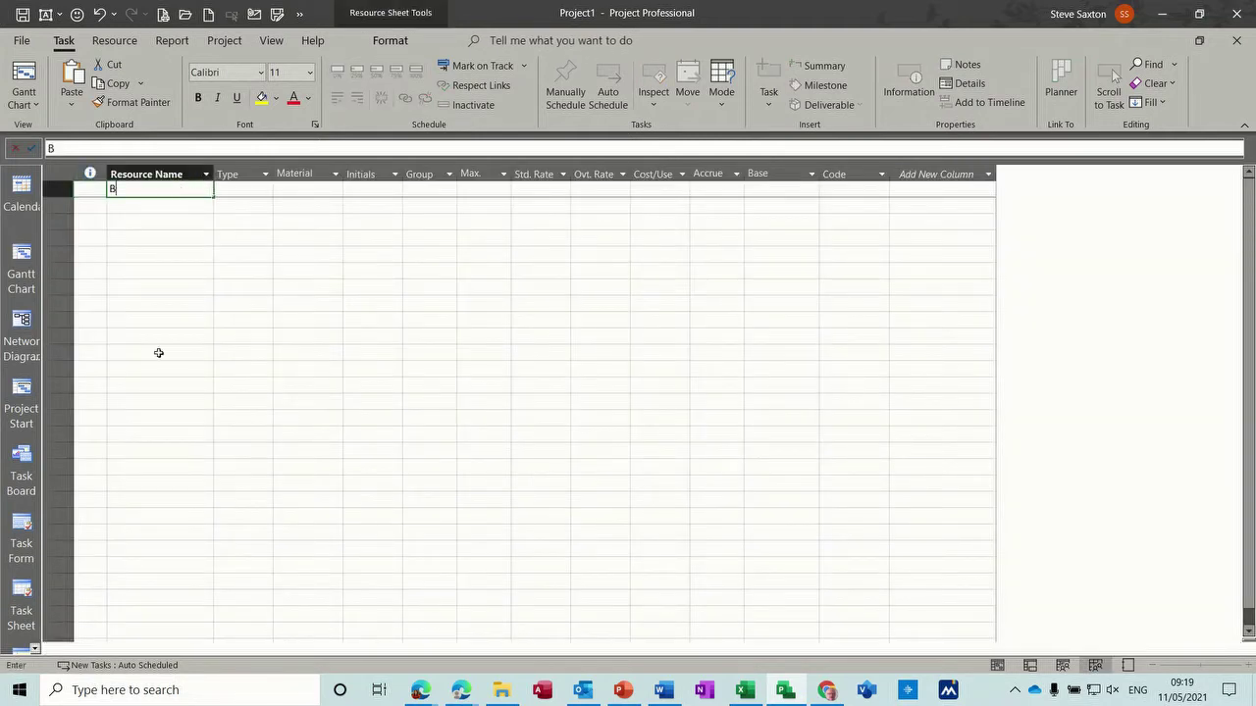
left_click(552, 192)
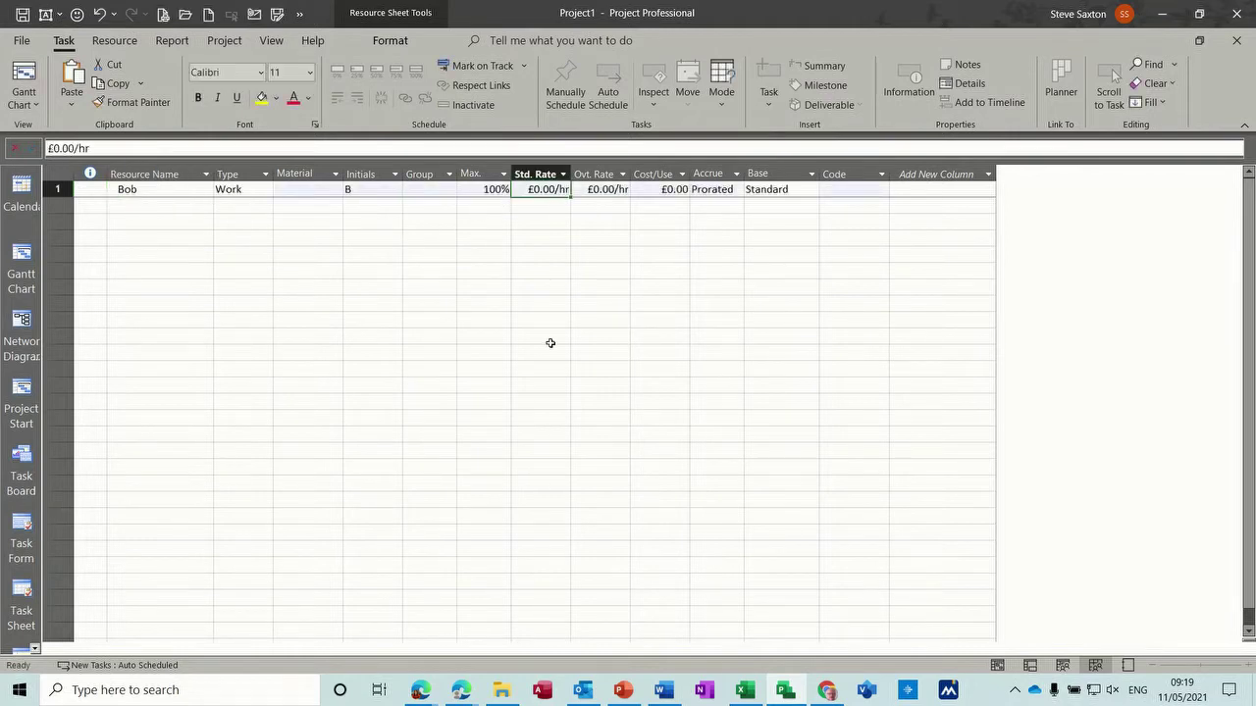
type("1")
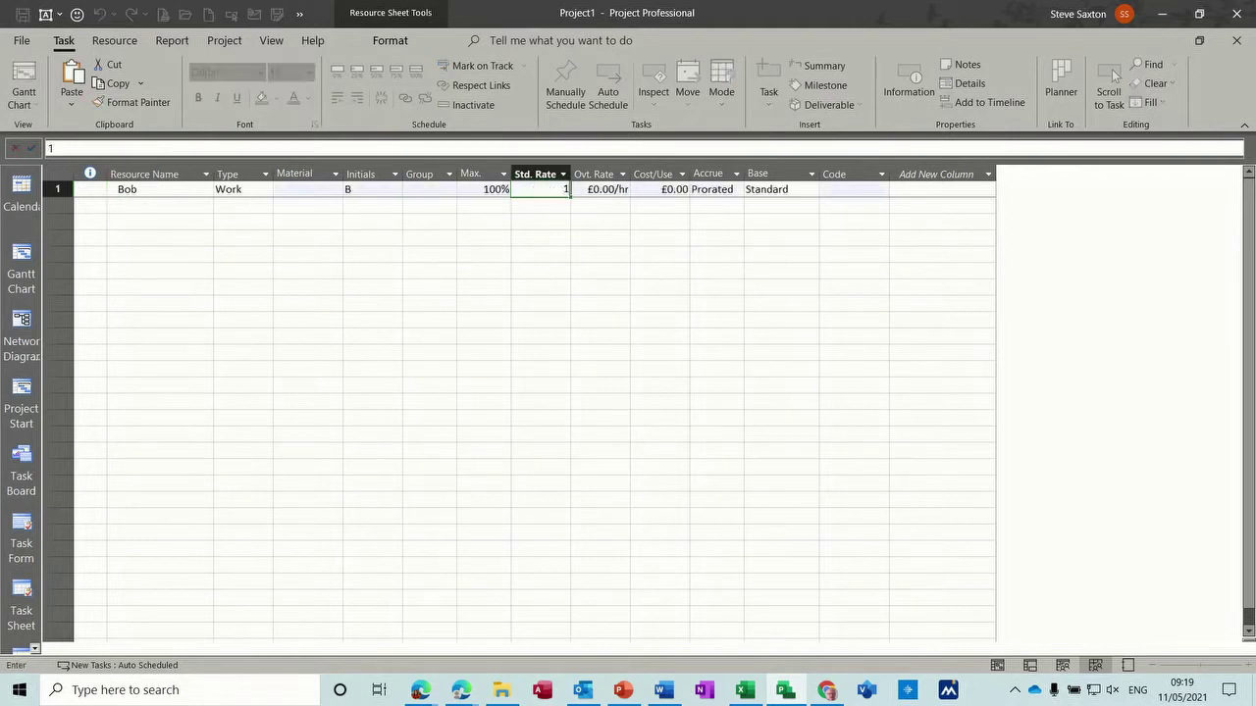
key("Tab")
type("2")
key("Return")
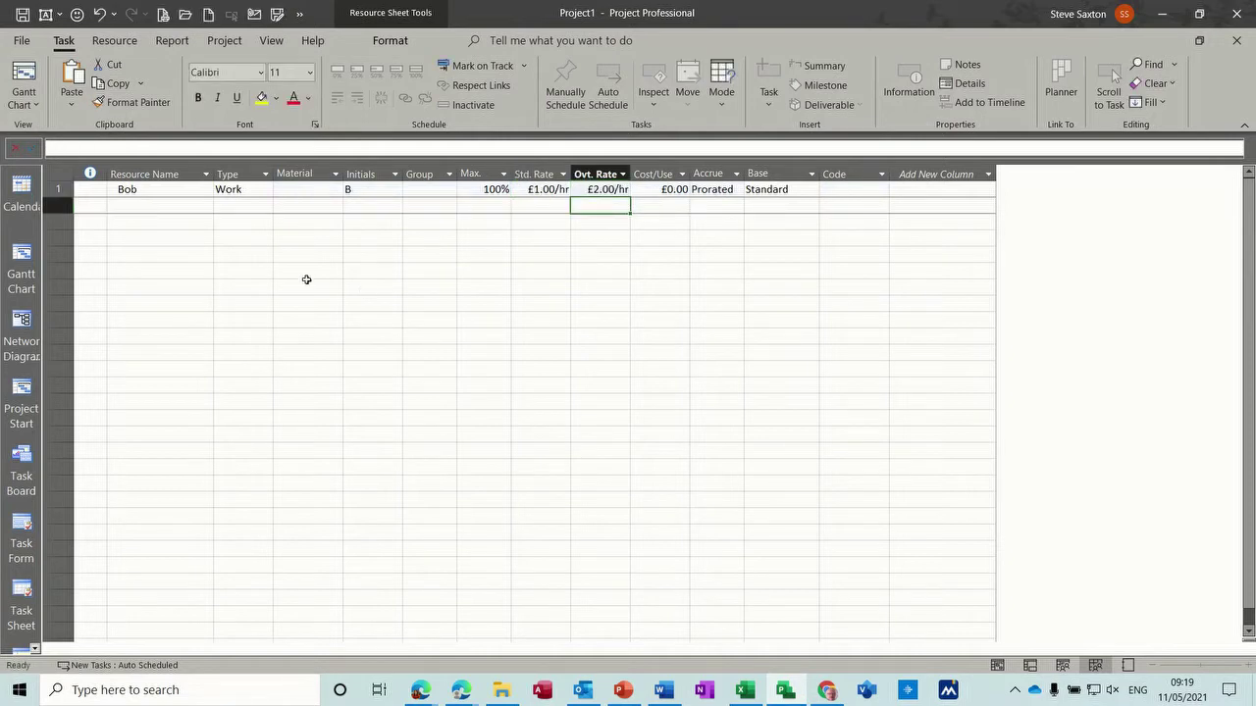
Assign the resource to both Task A and Task B in the Gantt Chart view.
left_click(19, 255)
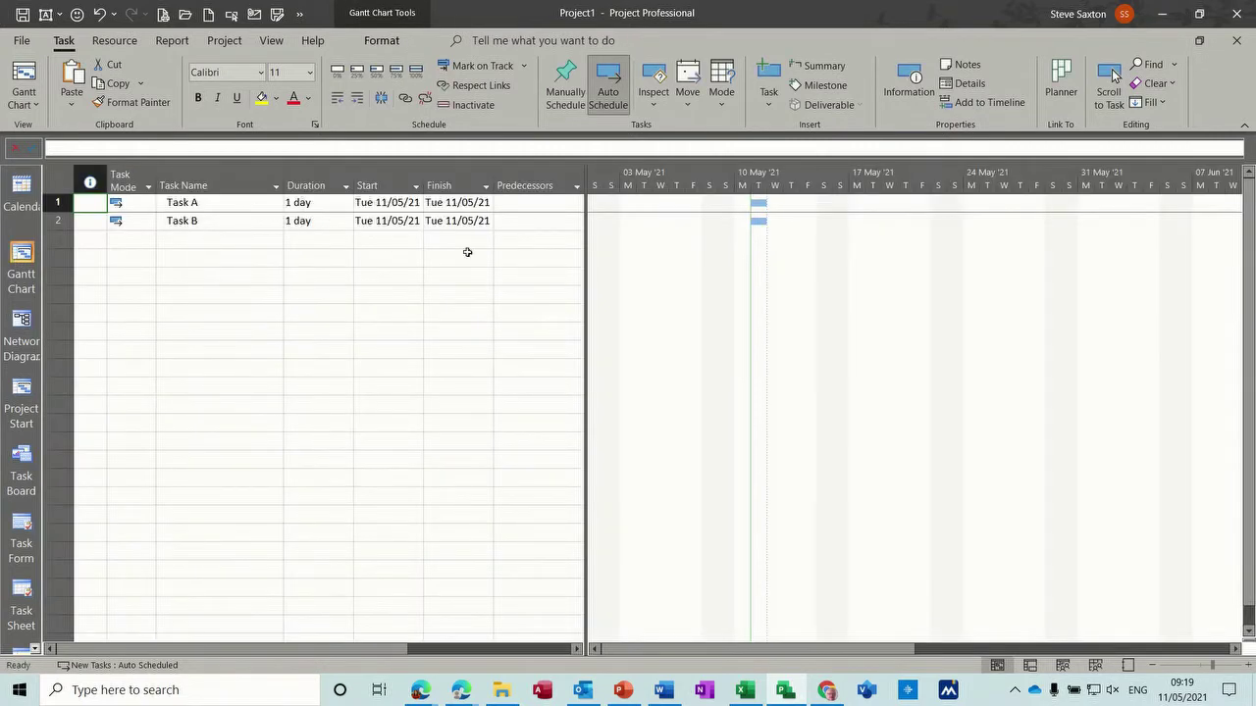
left_click(115, 41)
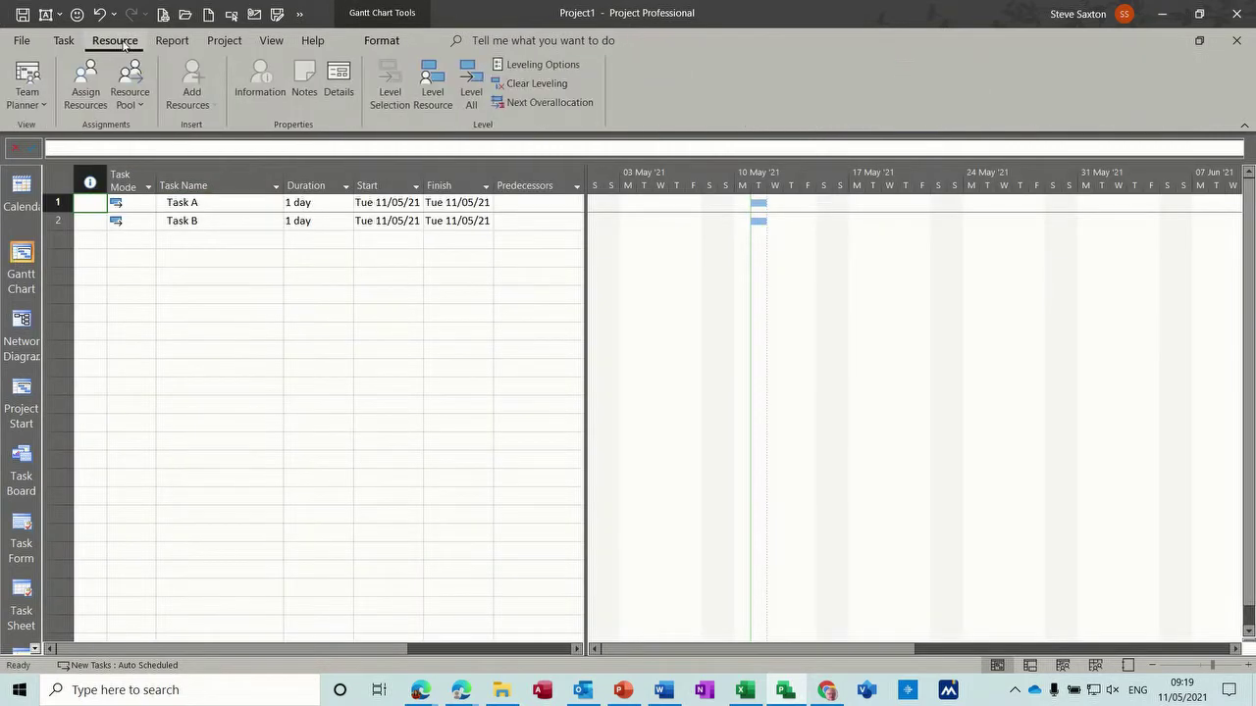
left_click(92, 86)
left_click(243, 199)
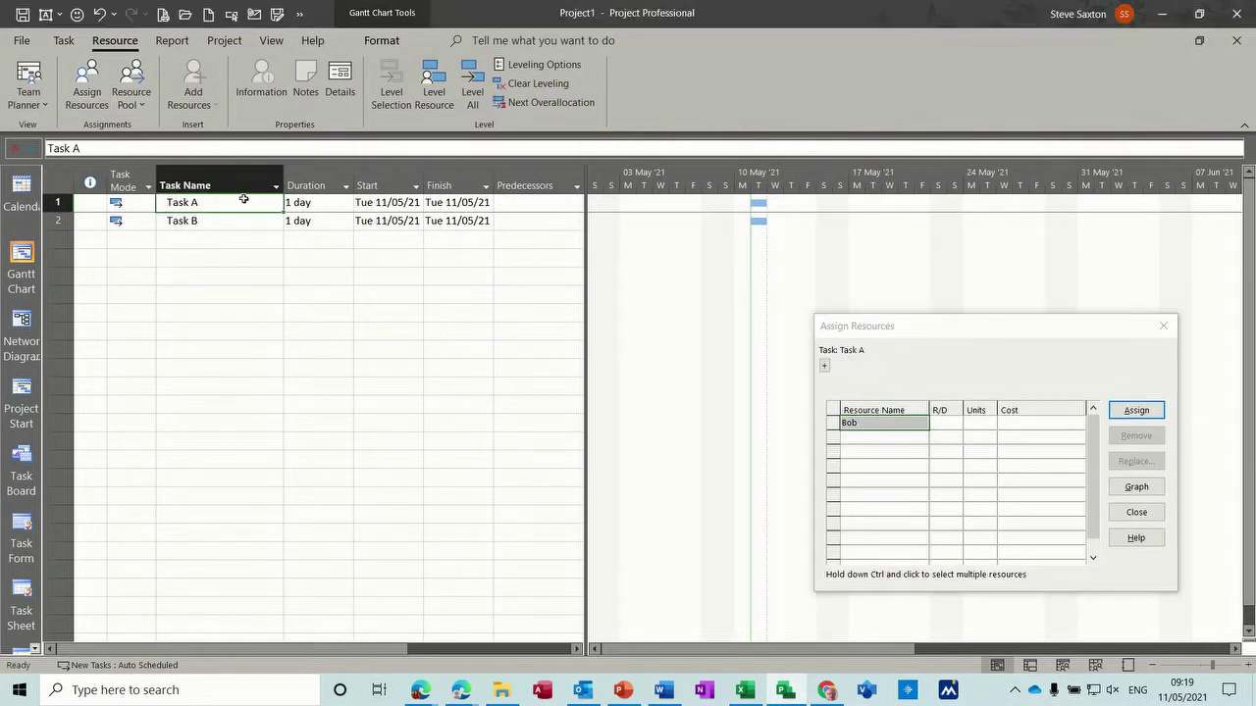
left_click(1136, 411)
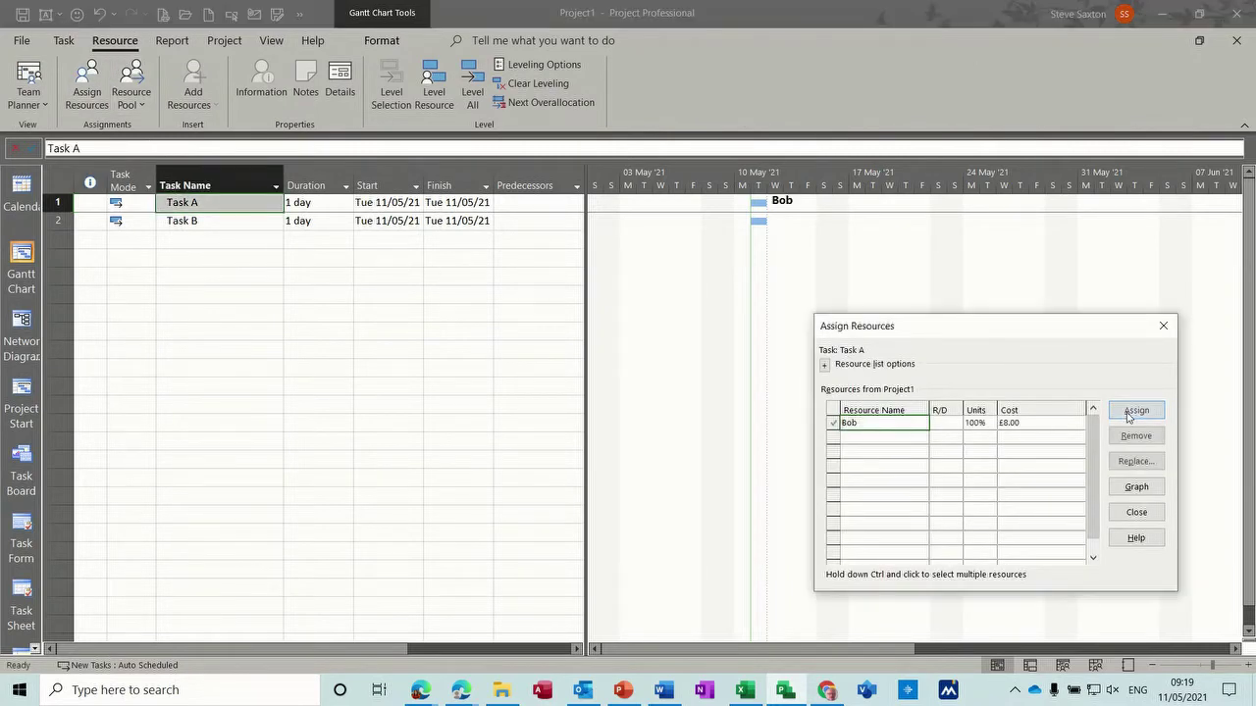
left_click(249, 229)
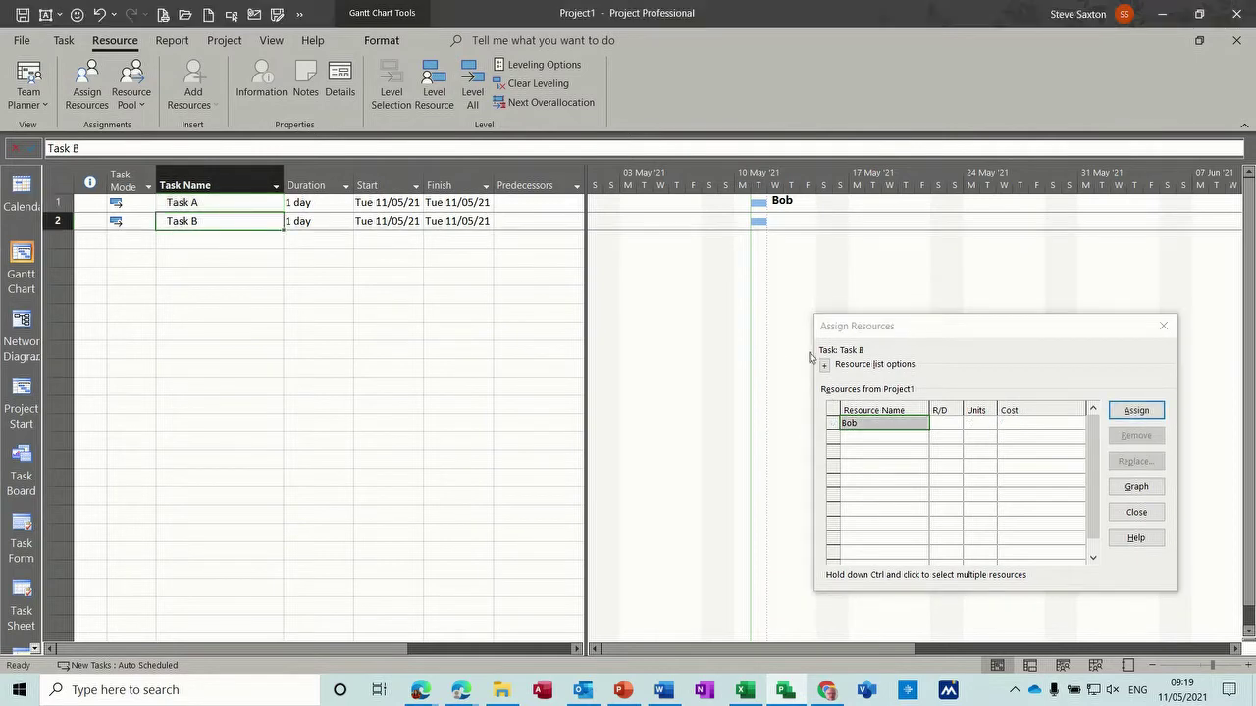
left_click(1122, 414)
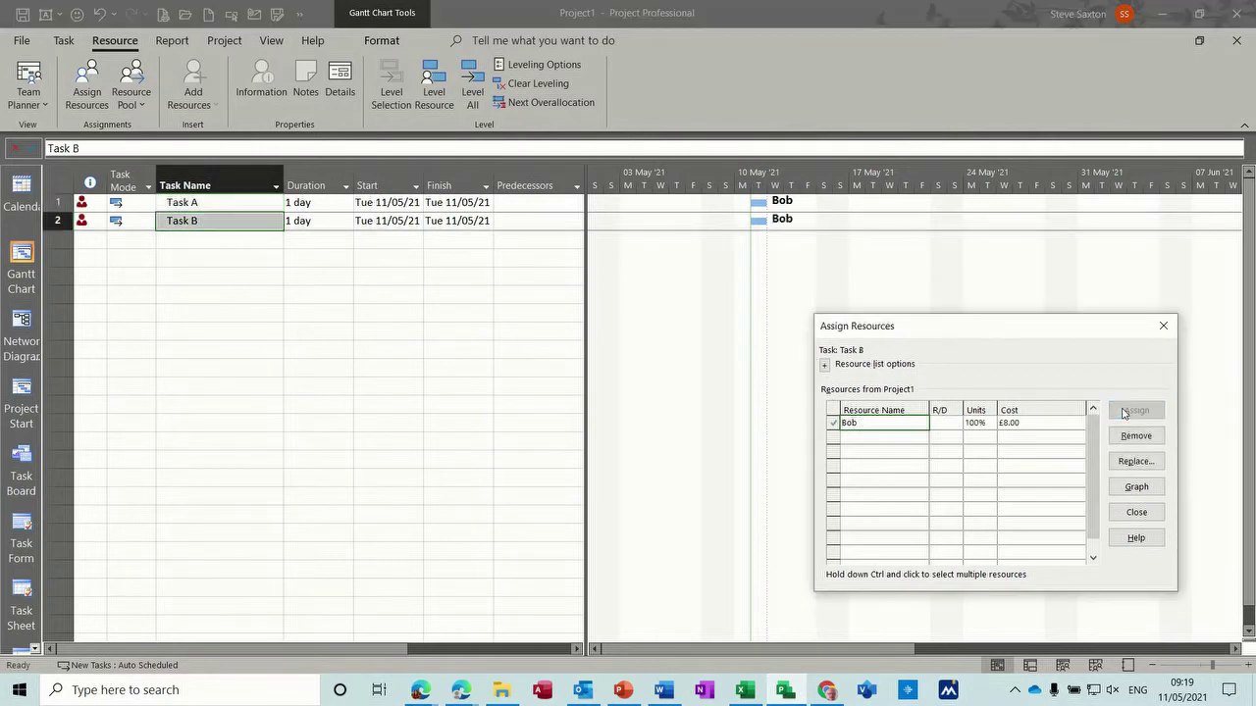
left_click(1163, 326)
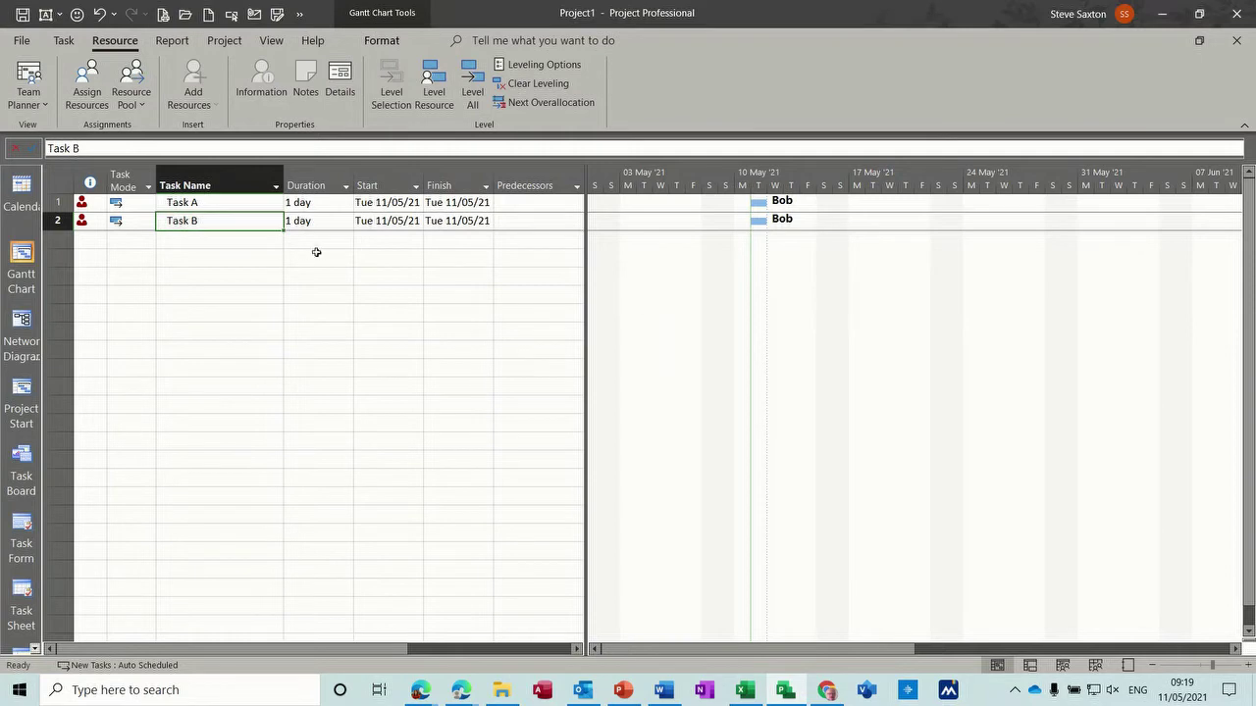
Try setting task 1 as the predecessor of Task B to resolve the overallocation, and undo the link.
mouse_move(86, 207)
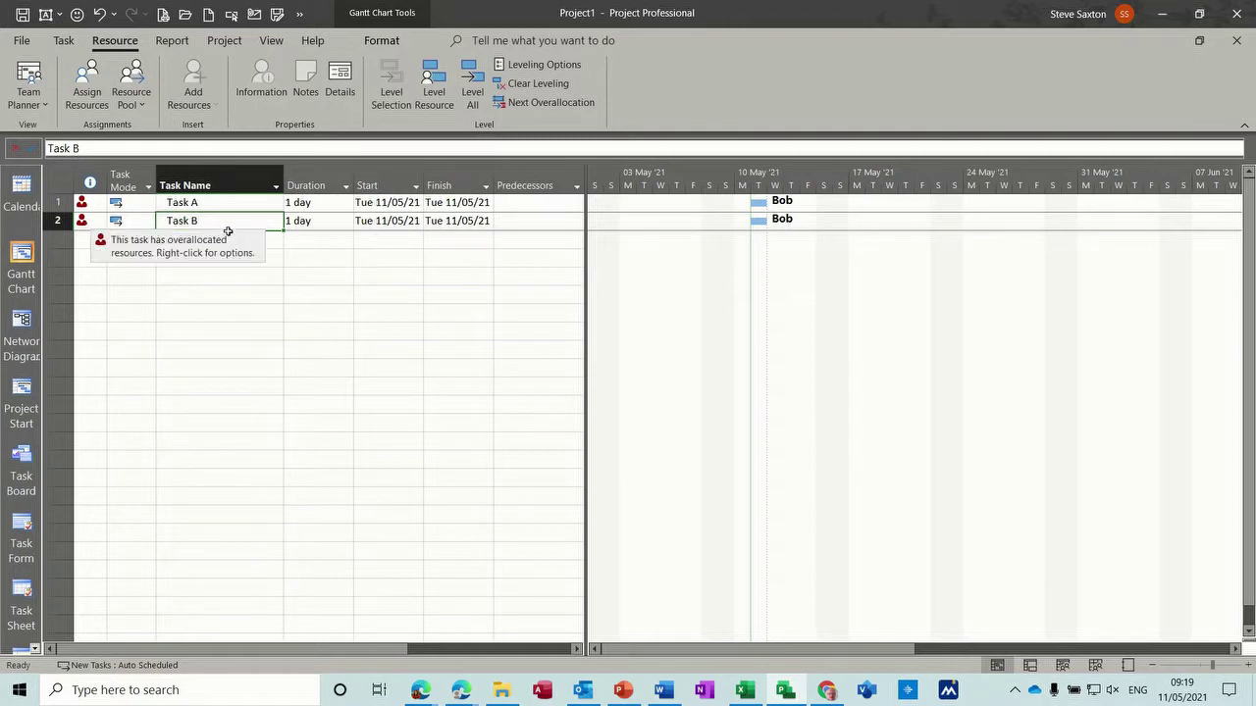
left_click(241, 292)
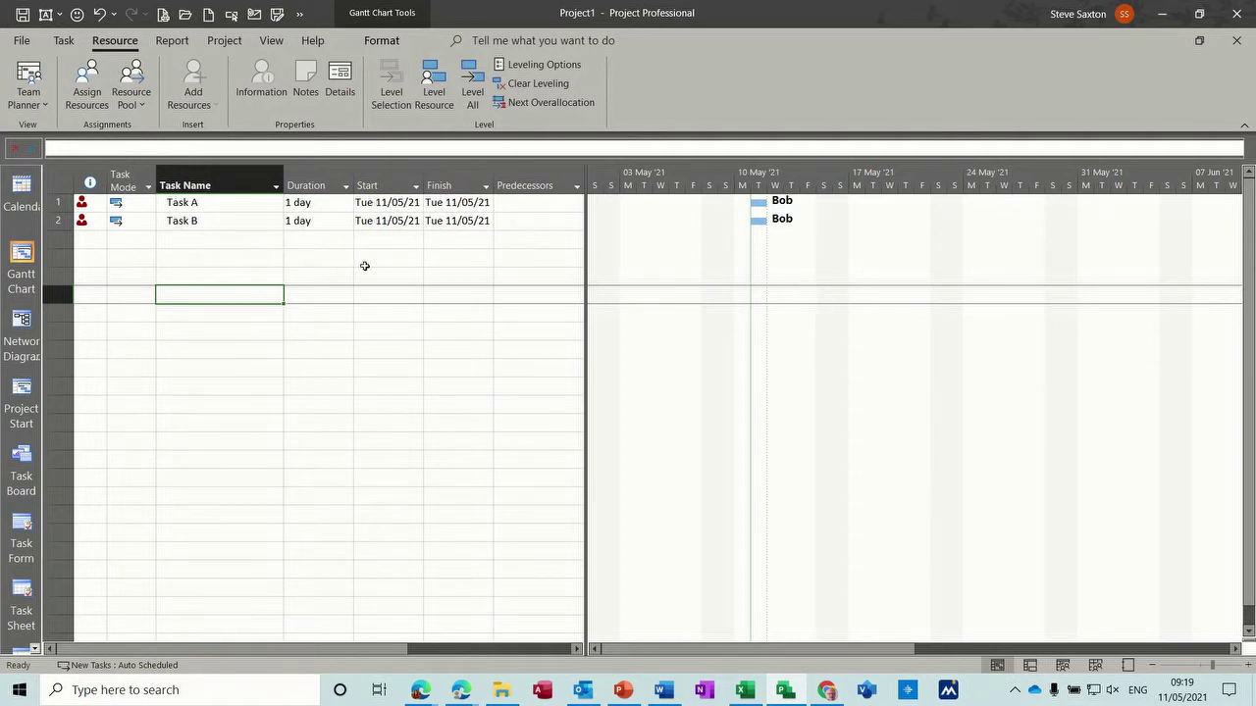
left_click(518, 225)
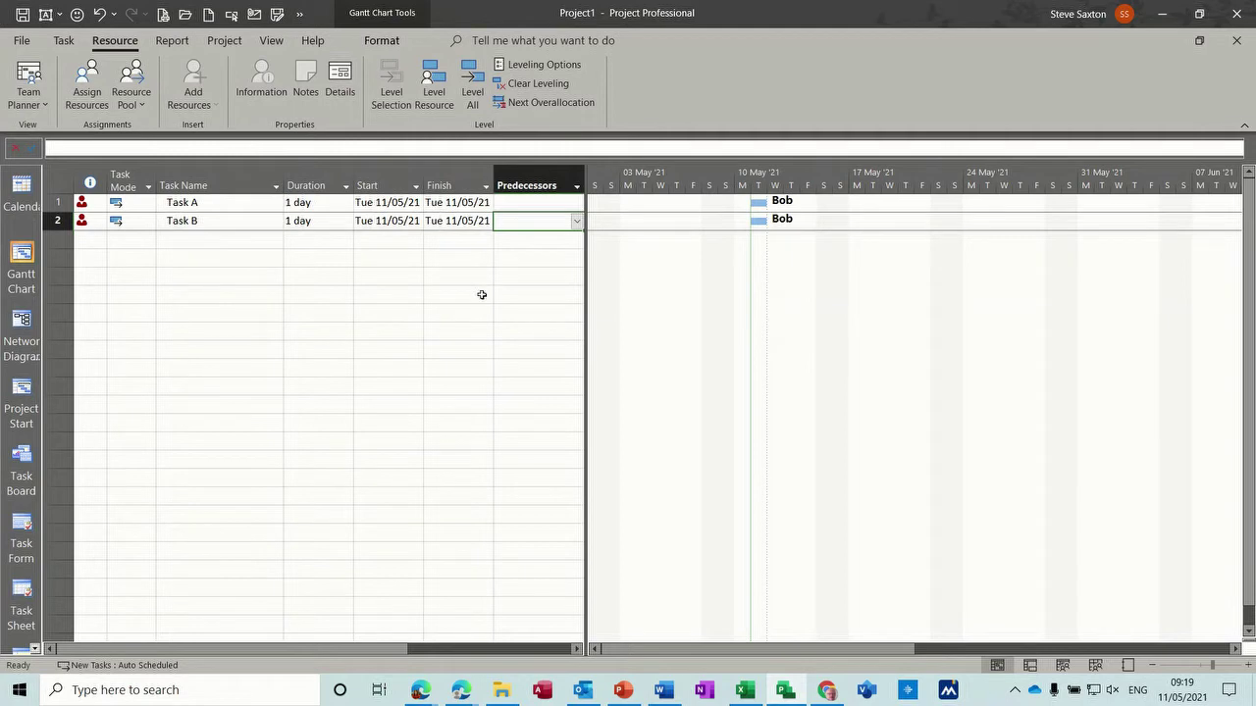
type("1")
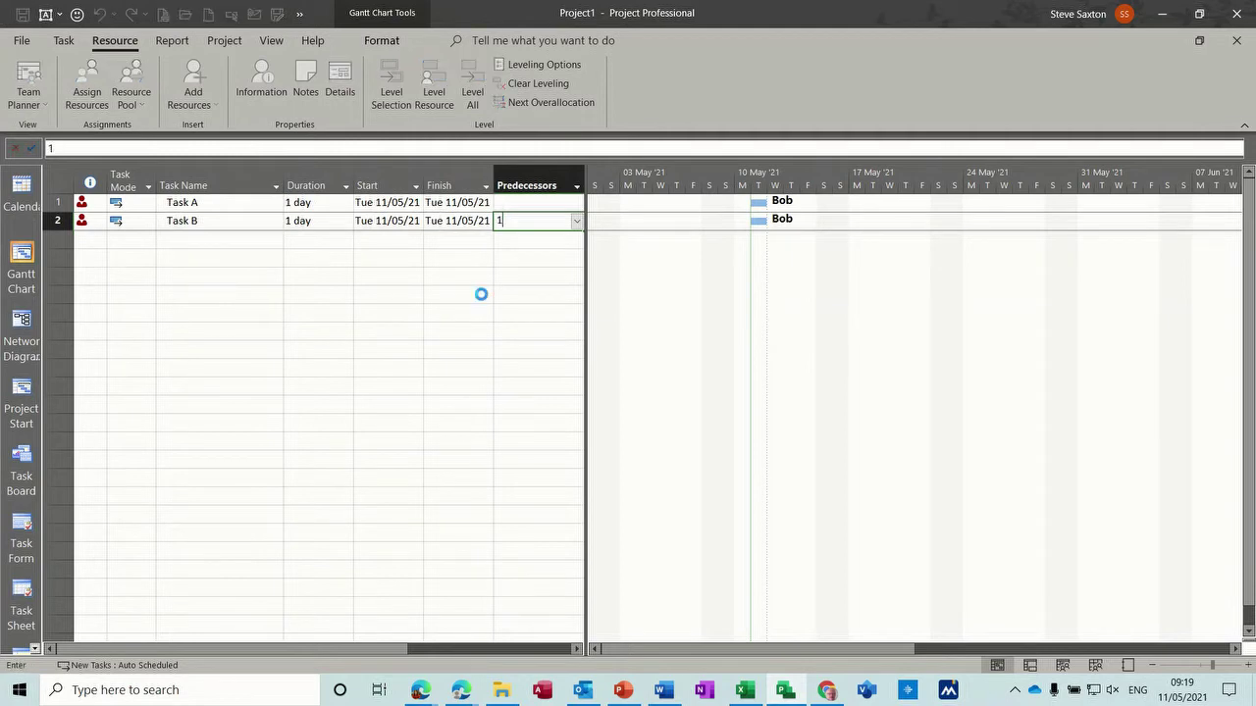
key("Return")
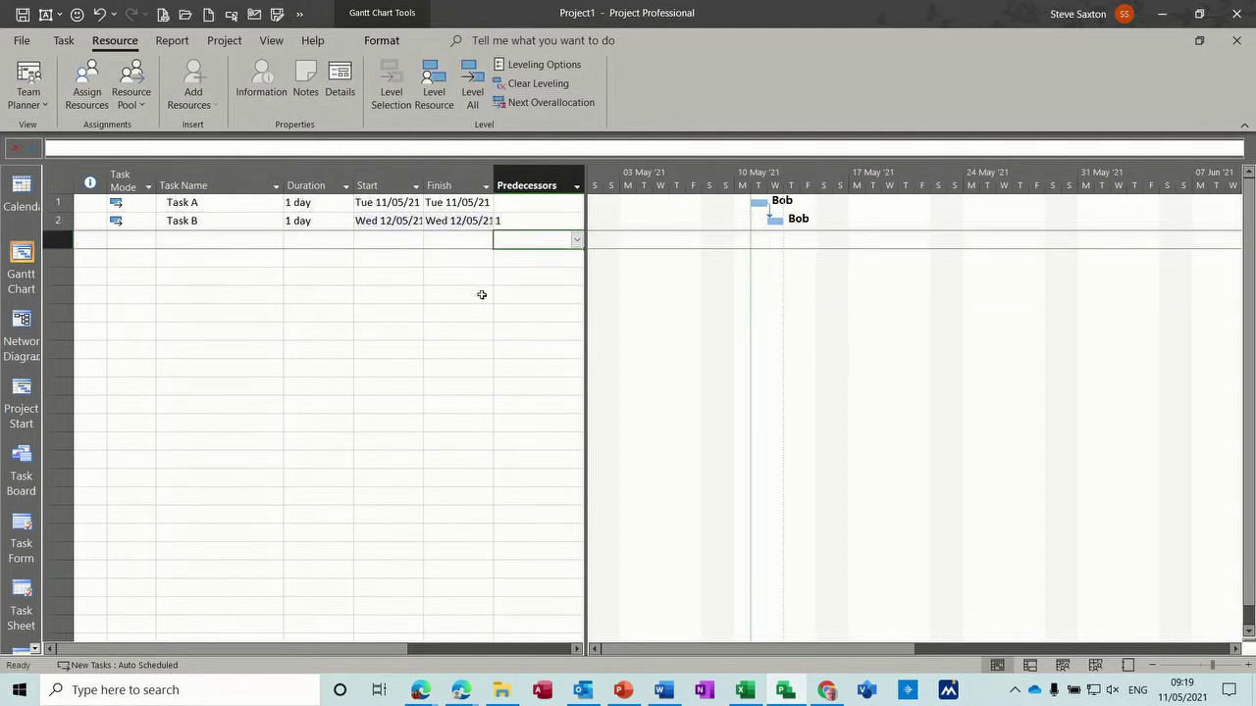
key("ctrl+z")
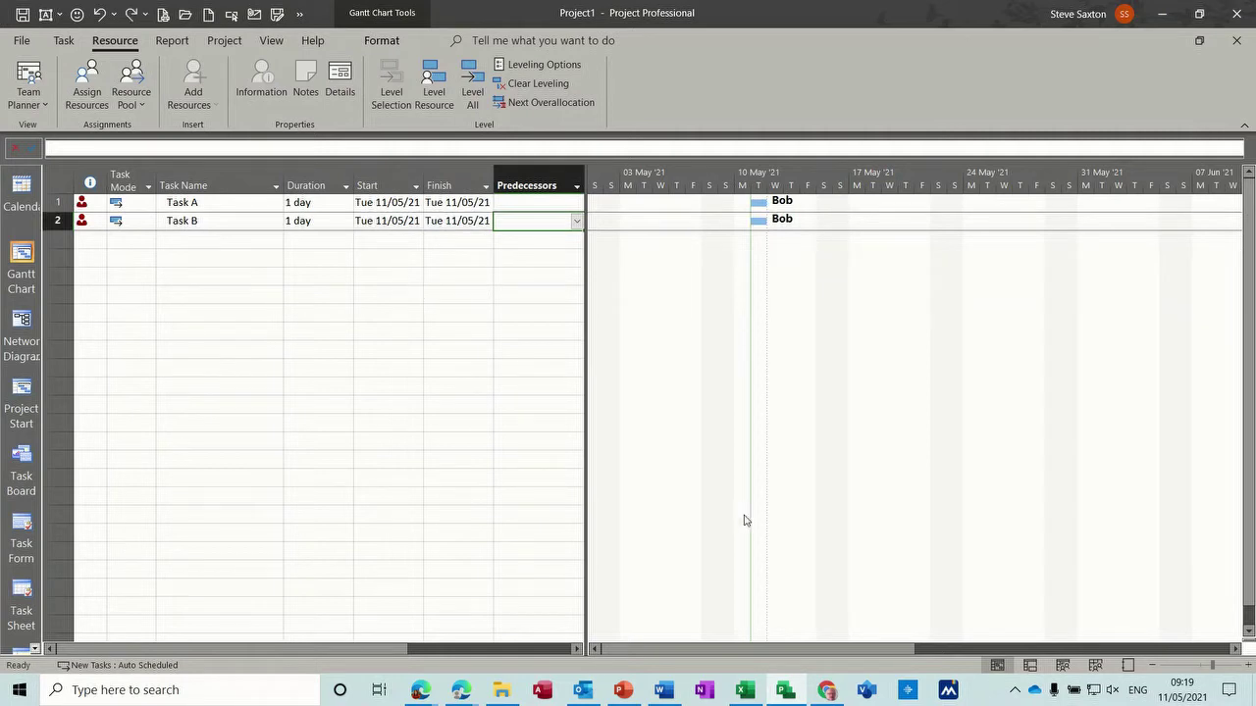
Add a second resource by name below the first one in the Resource Sheet.
left_click(1095, 667)
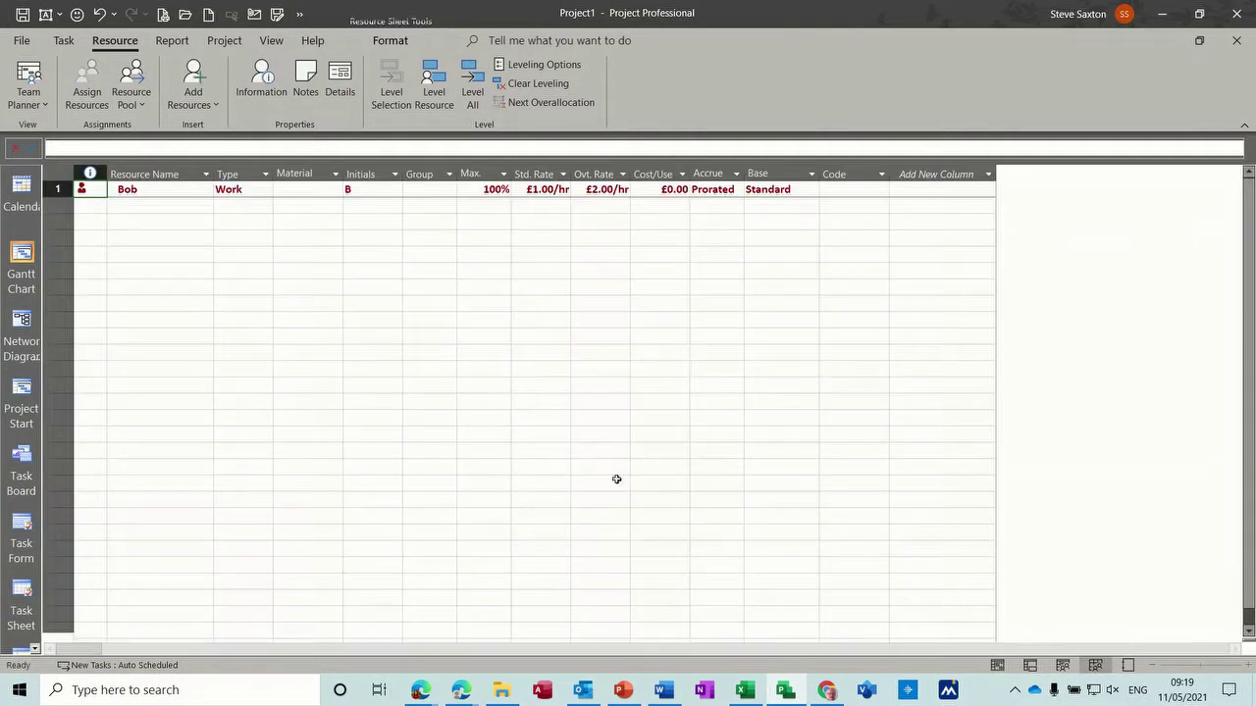
left_click(139, 209)
type("Bill")
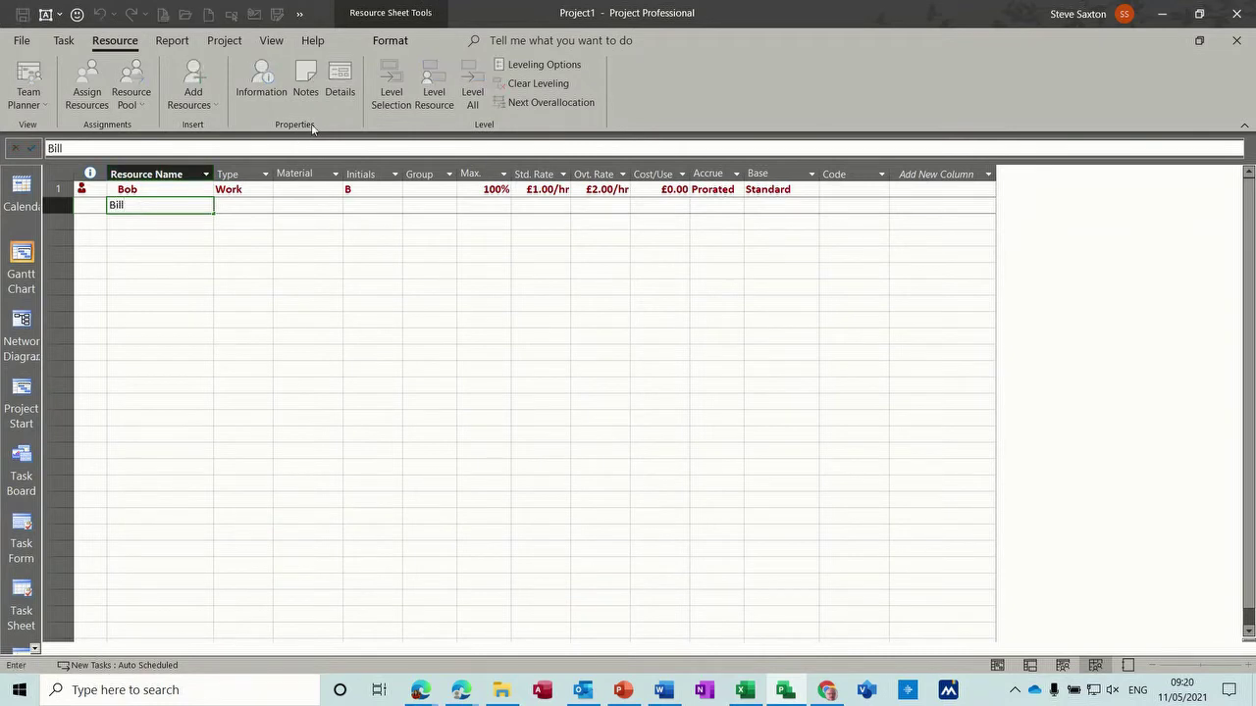
Return to the Gantt Chart, assign the second resource to Task B and remove the first resource from it.
left_click(274, 257)
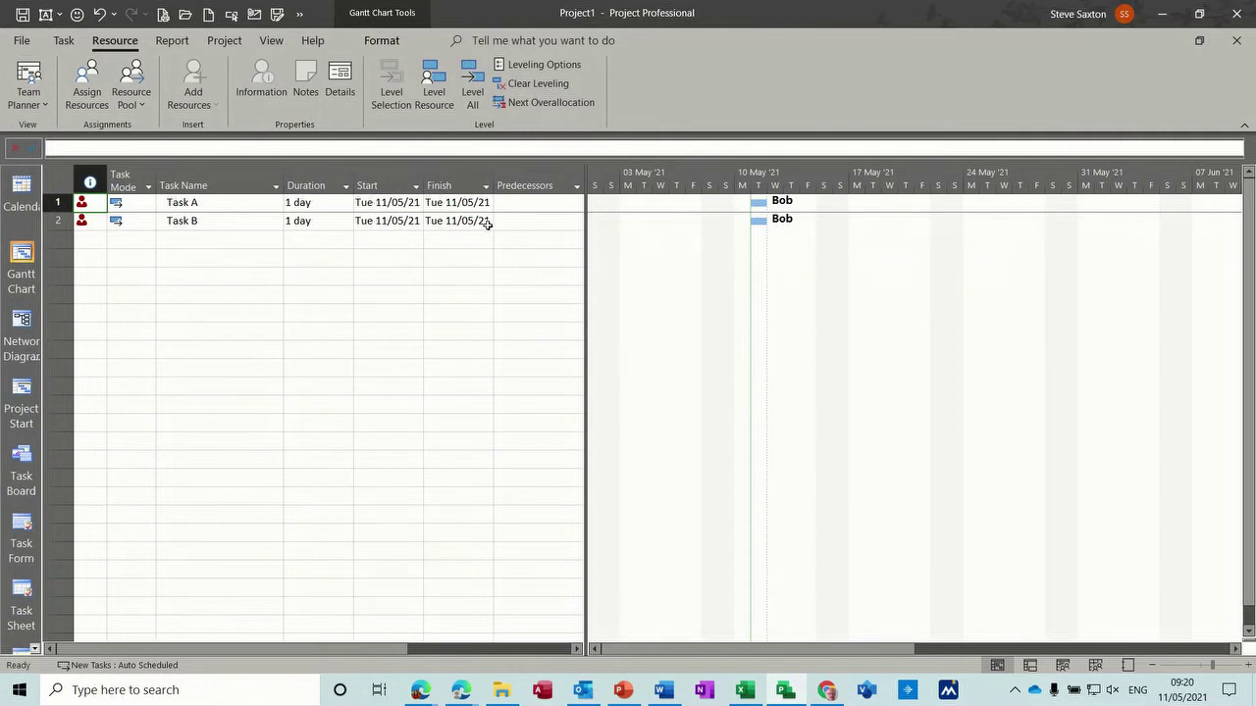
left_click(488, 221)
left_click(87, 83)
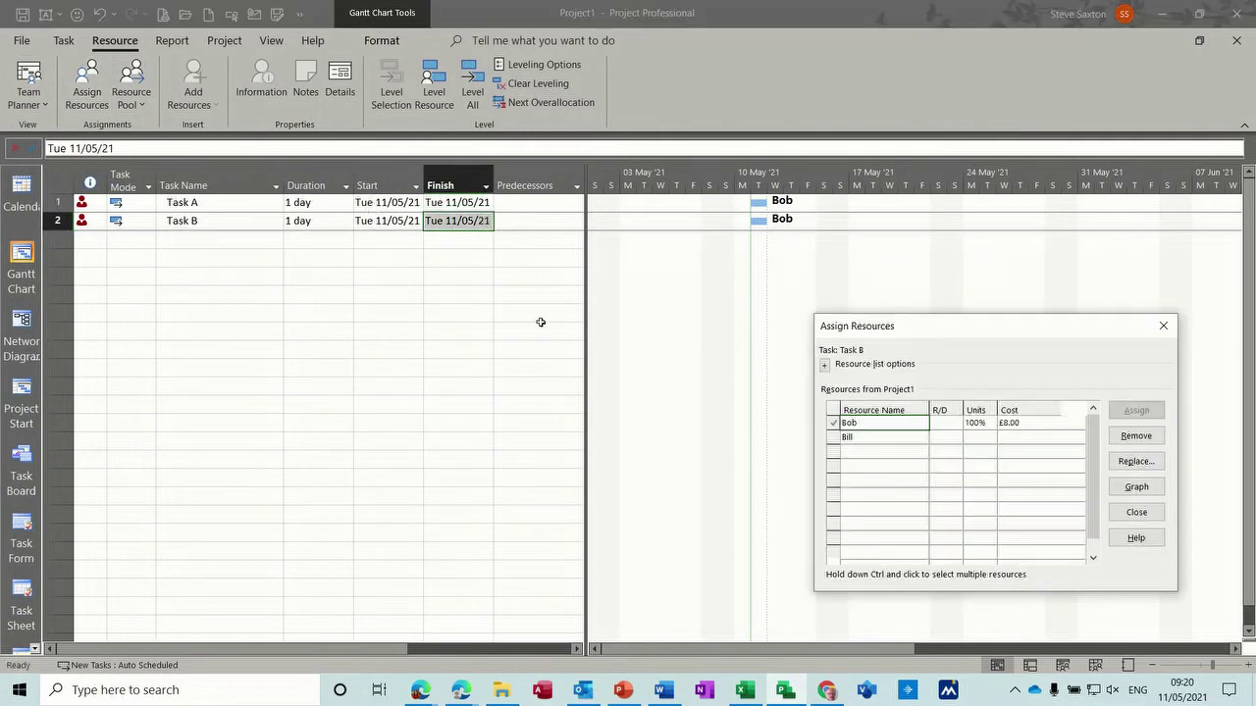
left_click(859, 437)
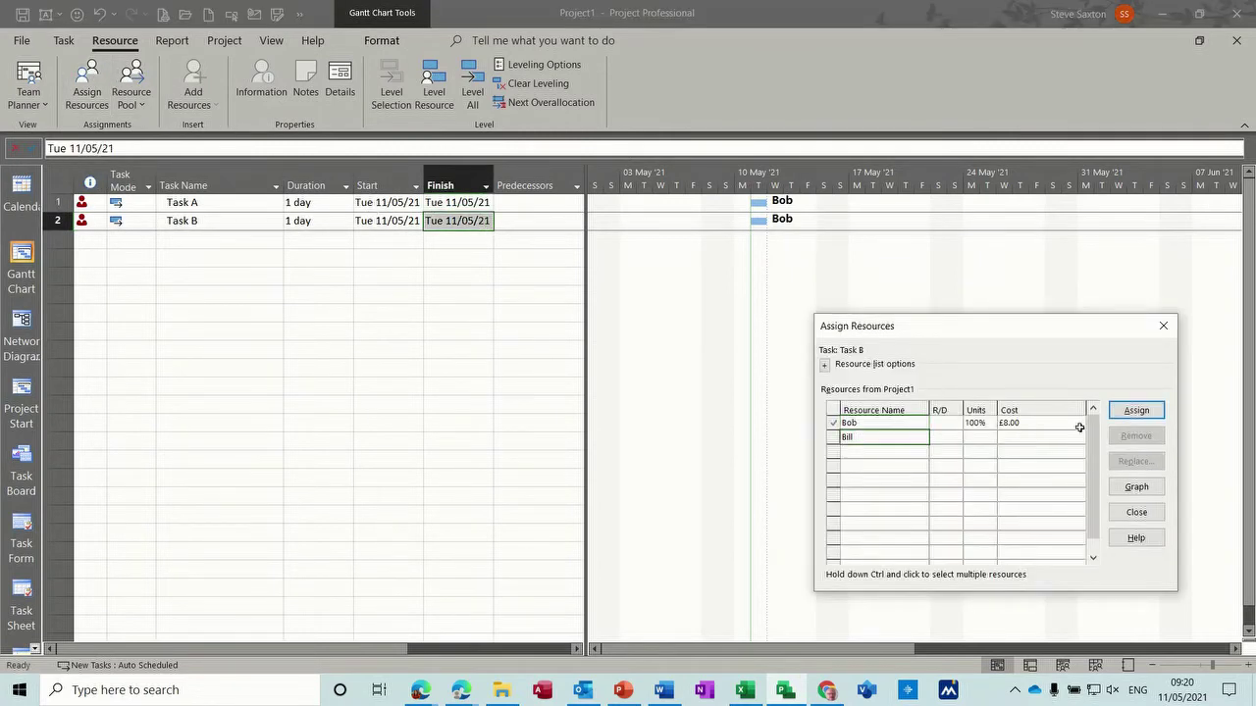
left_click(1136, 410)
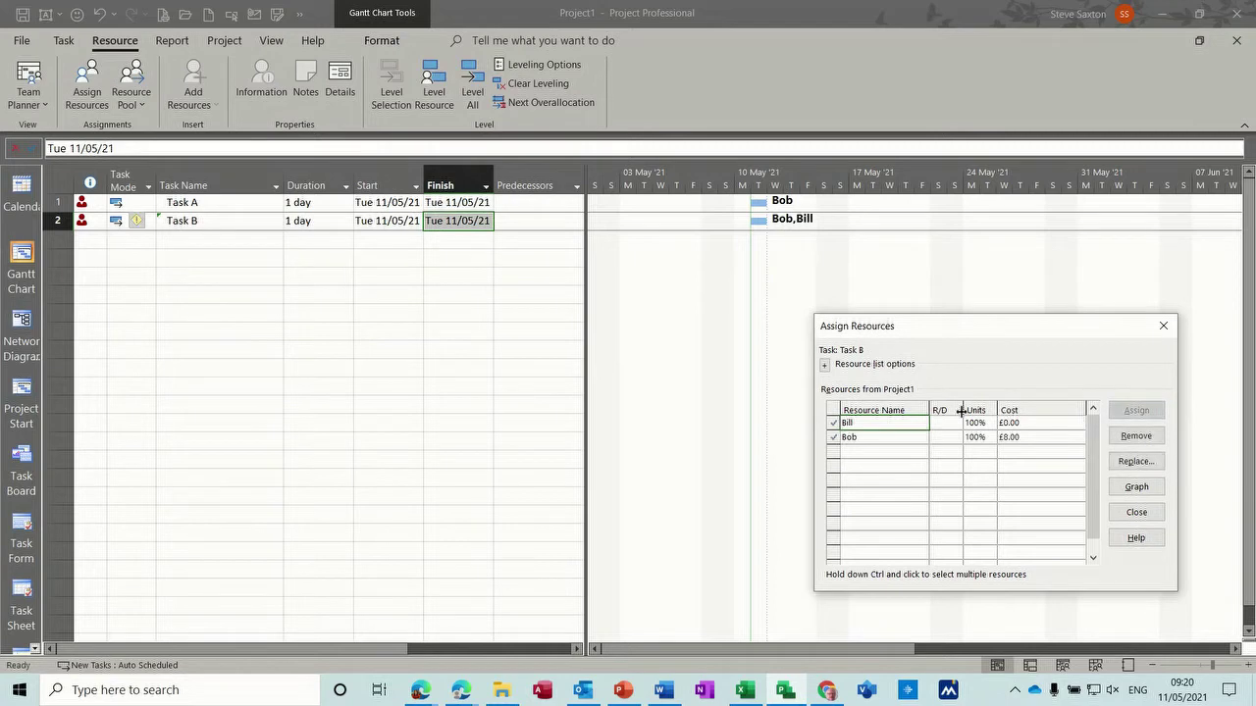
left_click(880, 437)
left_click(1131, 438)
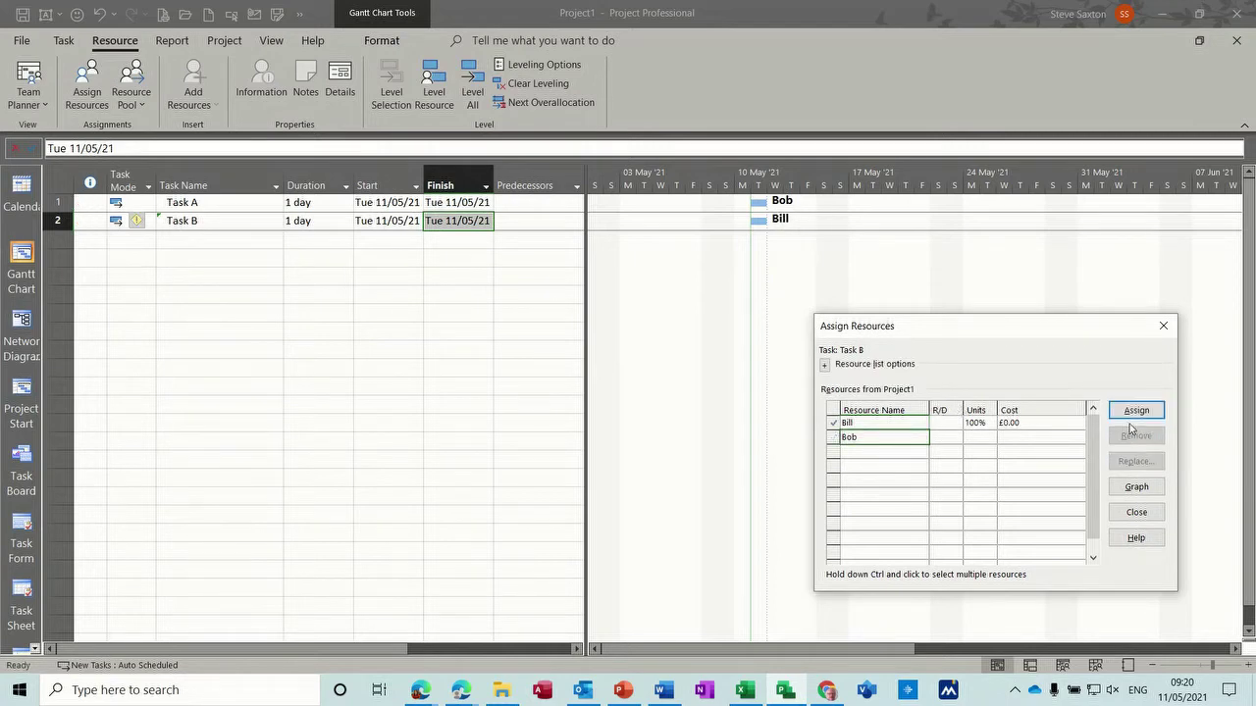
left_click(1163, 326)
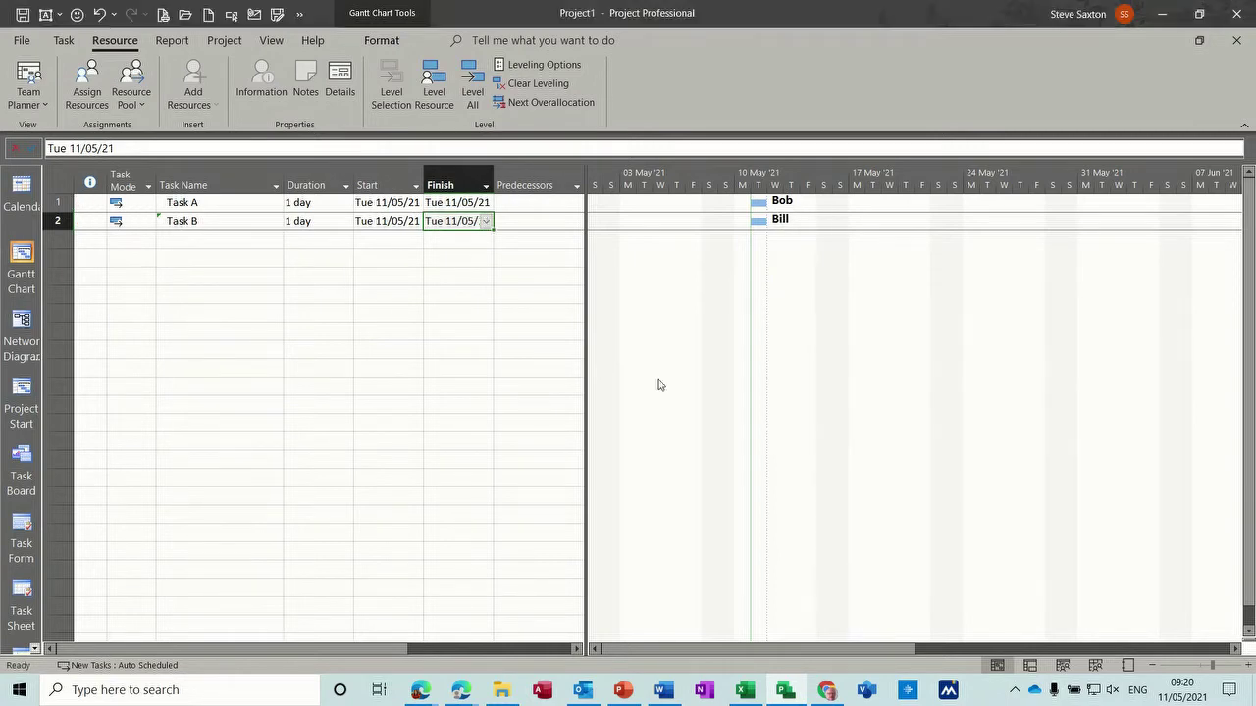
Undo the removal and the assignment of resources on Task B.
key("ctrl+z")
key("ctrl+z")
left_click(241, 243)
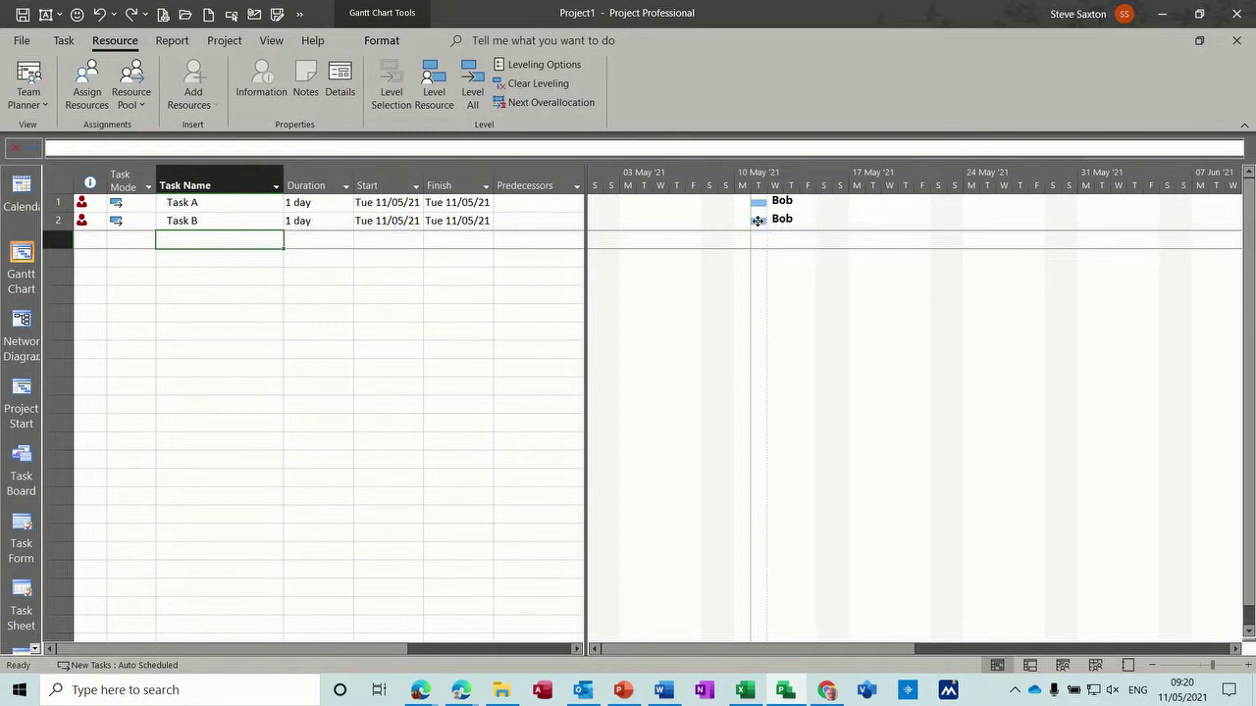
Try moving Task B's bar to Wed 12/05/21 without adding a link to Task A, and undo the move.
left_click_drag(756, 221, 776, 221)
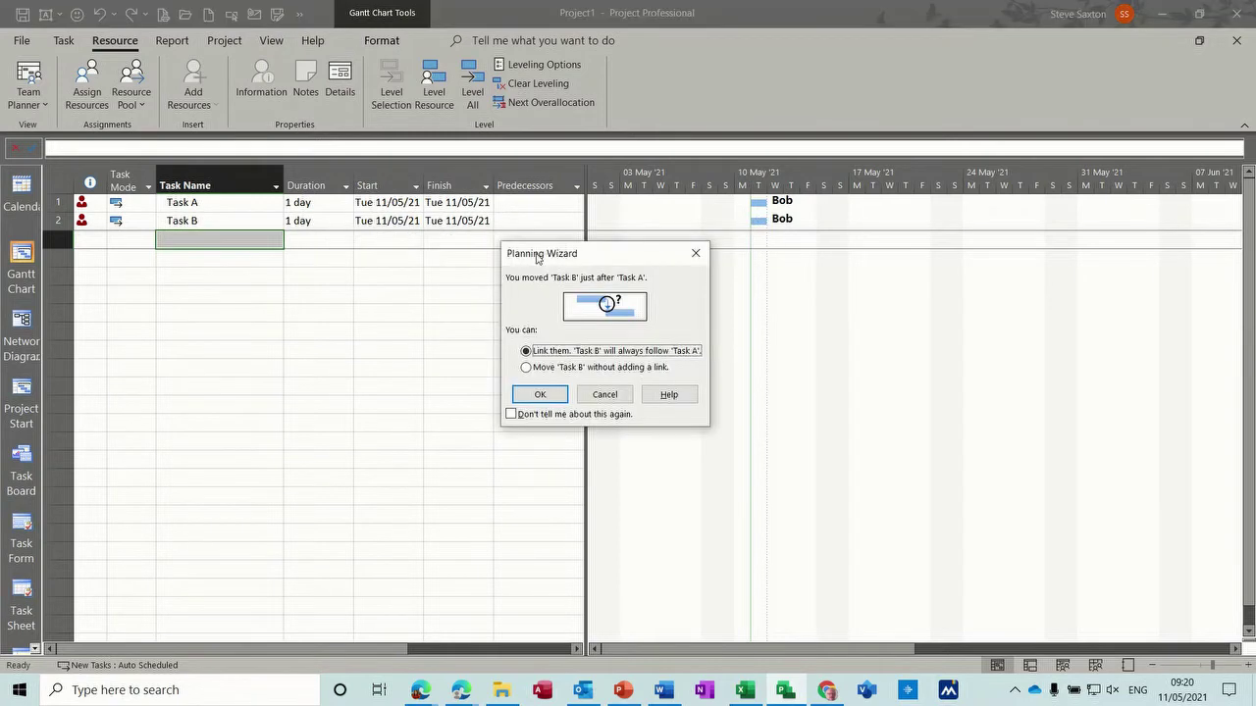
left_click(537, 368)
left_click(539, 393)
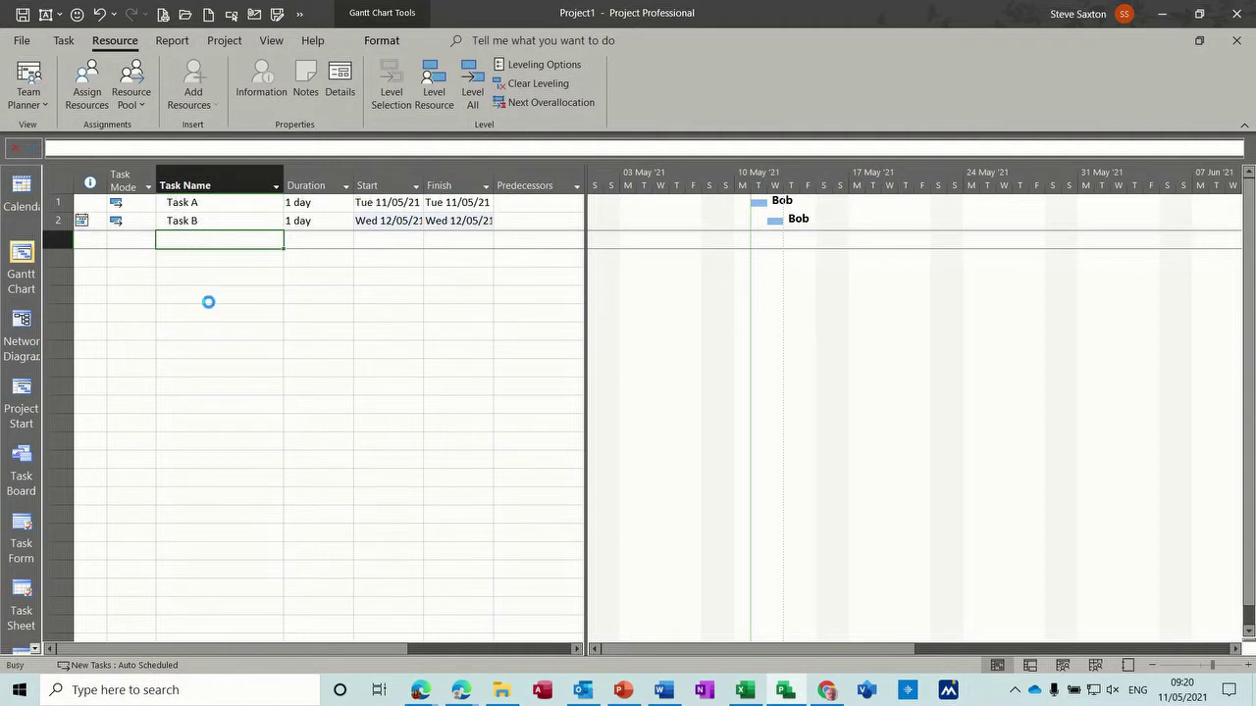
key("ctrl+z")
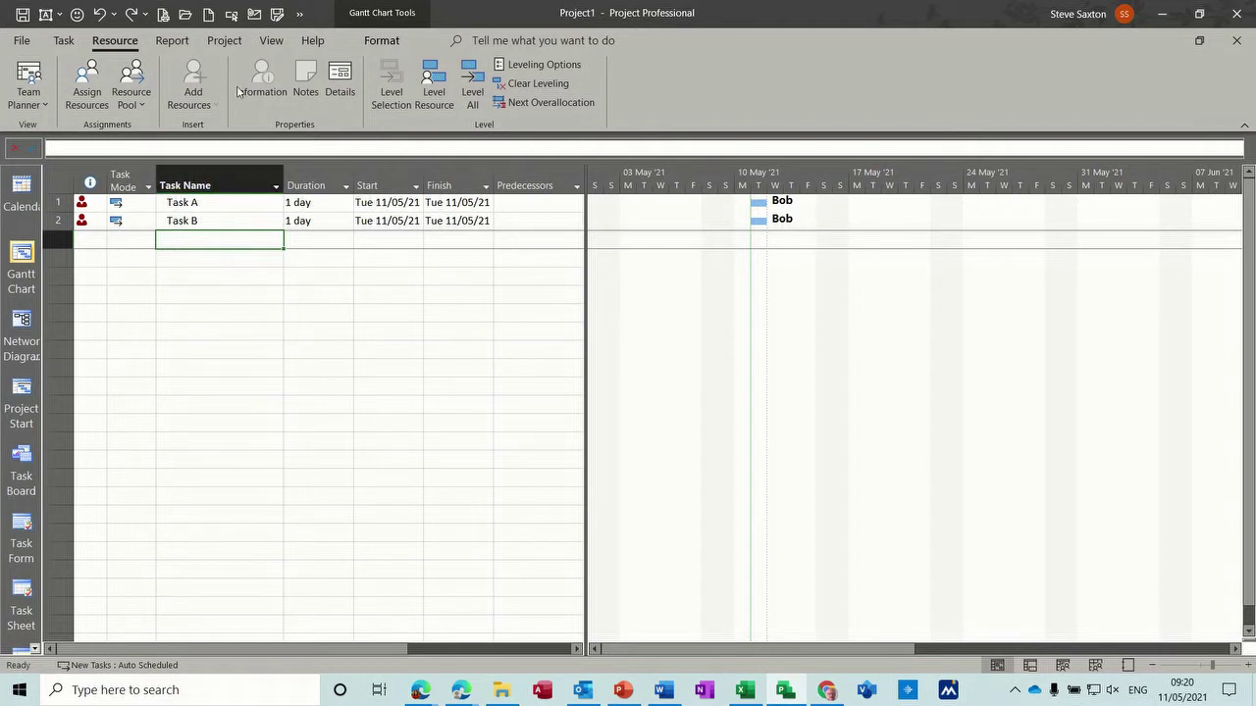
Show Resource Usage as the details pane below the Gantt Chart for Task A and Task B.
left_click(271, 40)
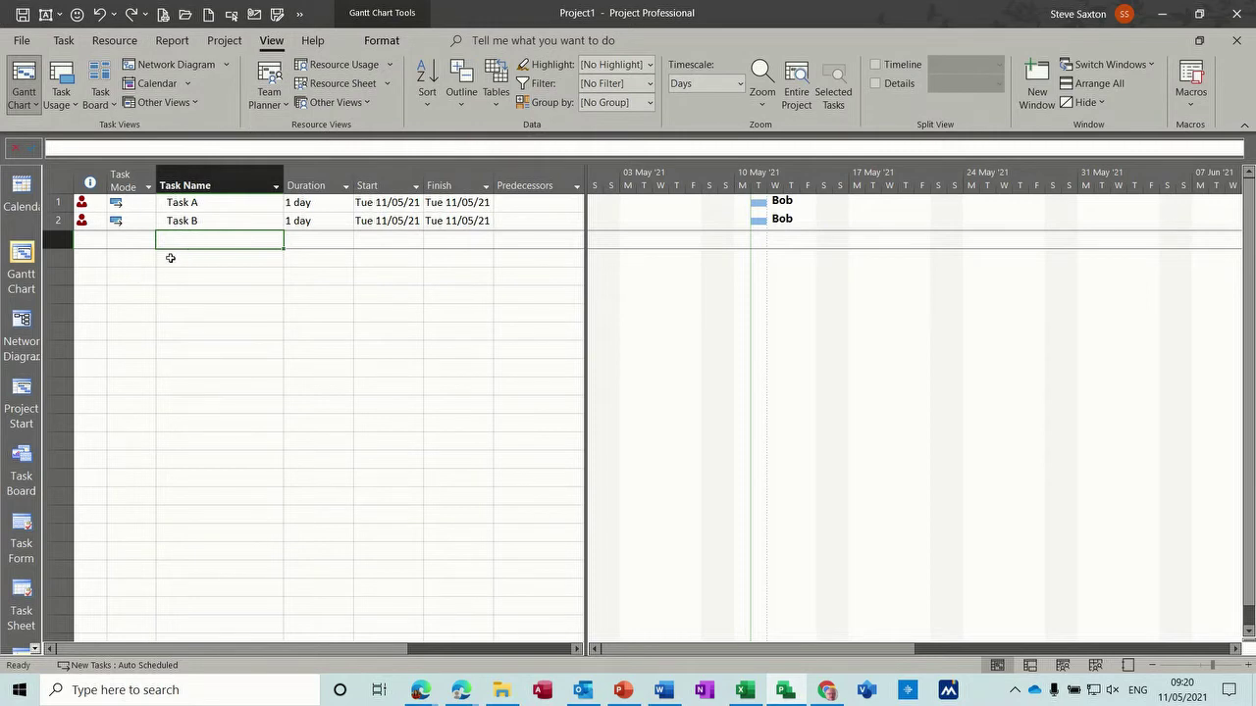
left_click(877, 84)
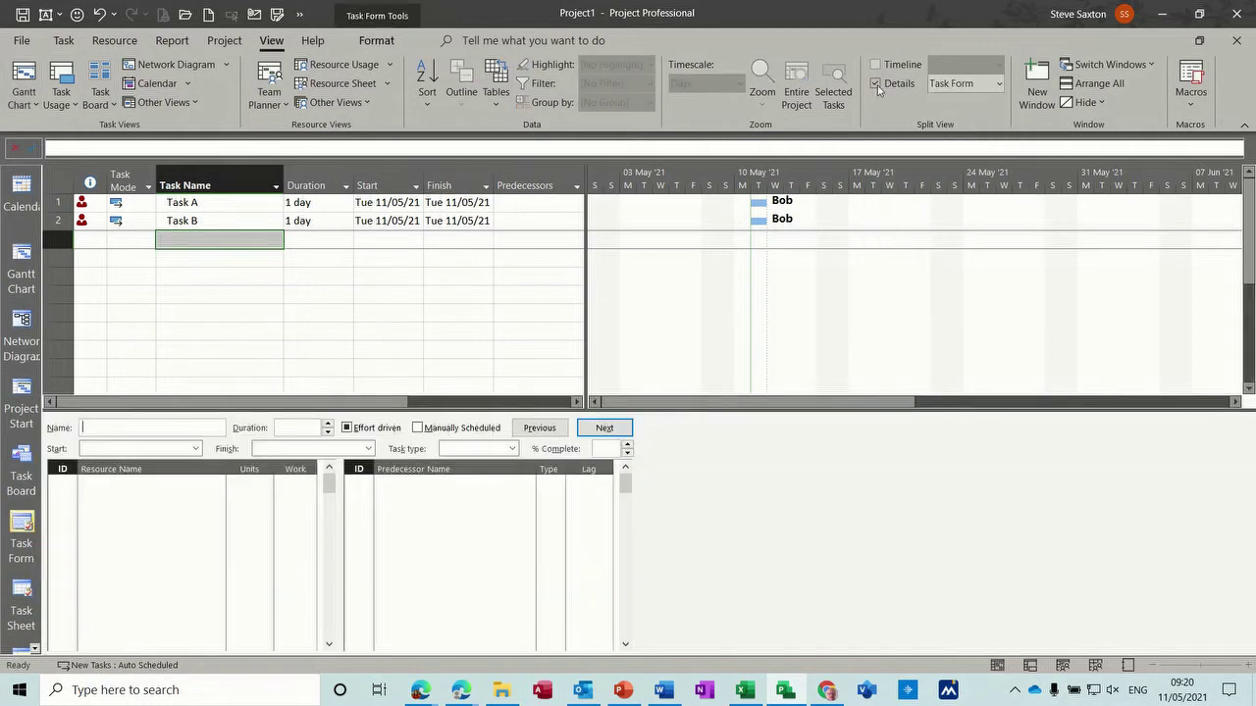
left_click(999, 85)
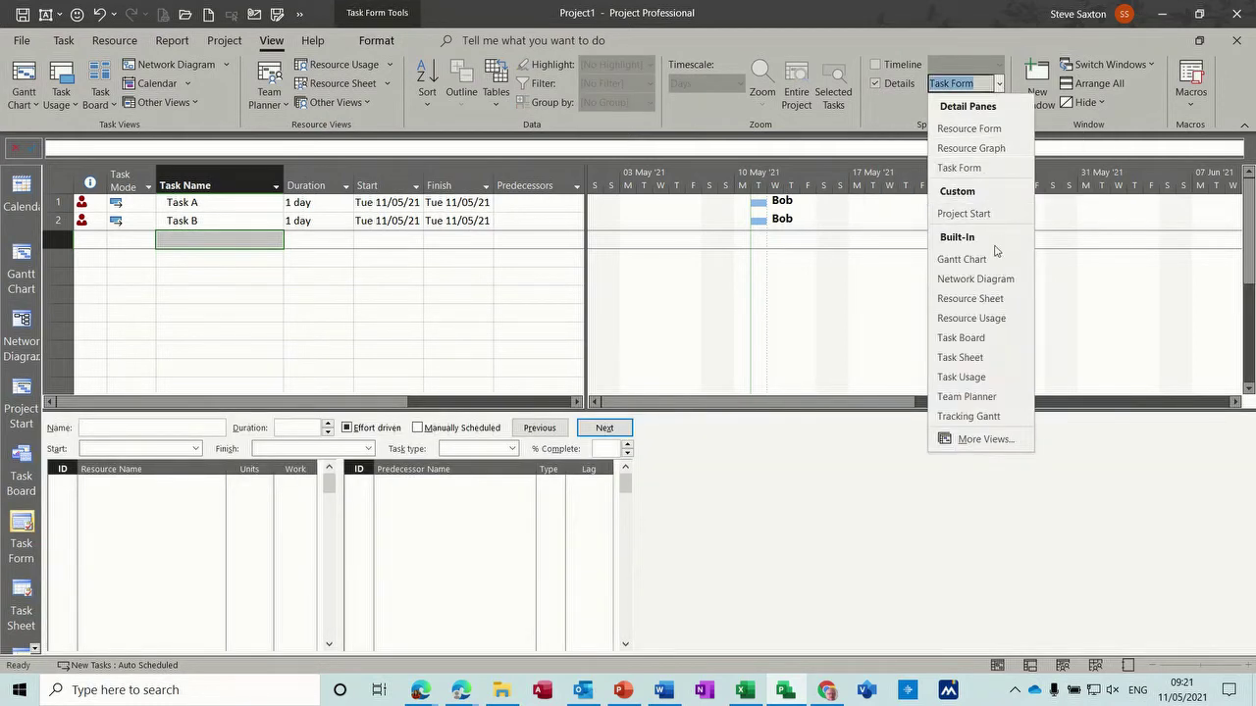
left_click(973, 319)
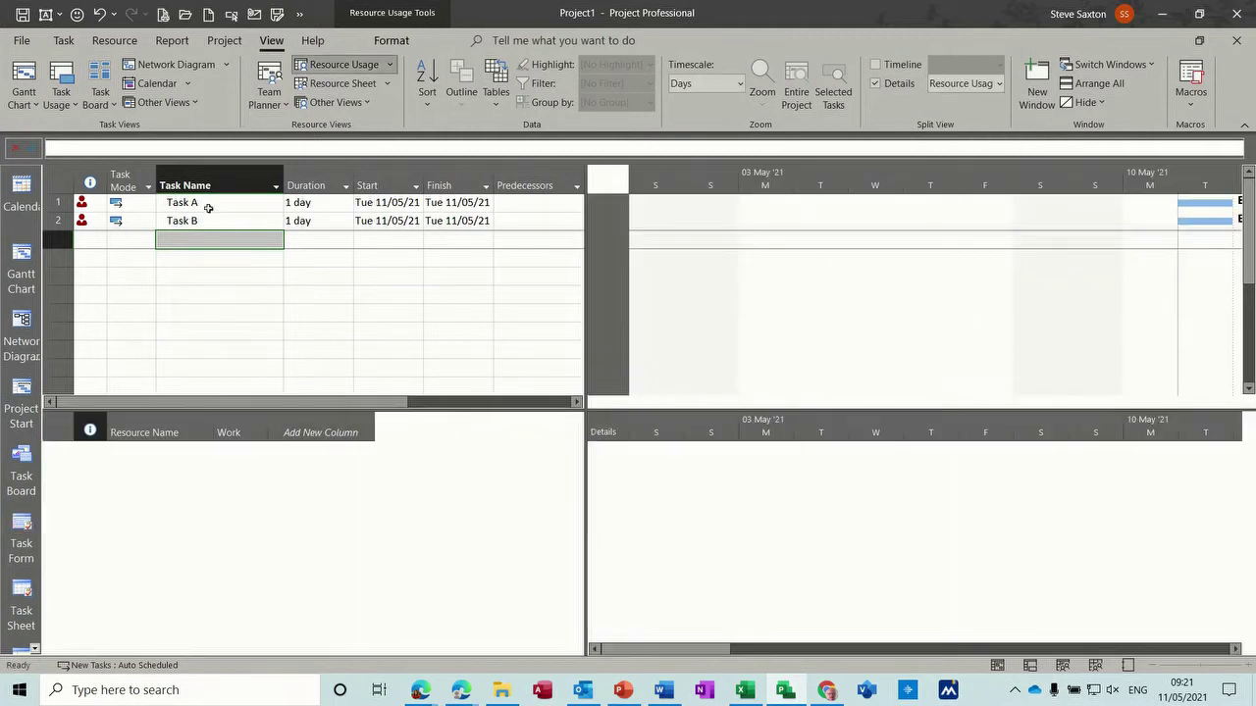
left_click_drag(204, 206, 204, 222)
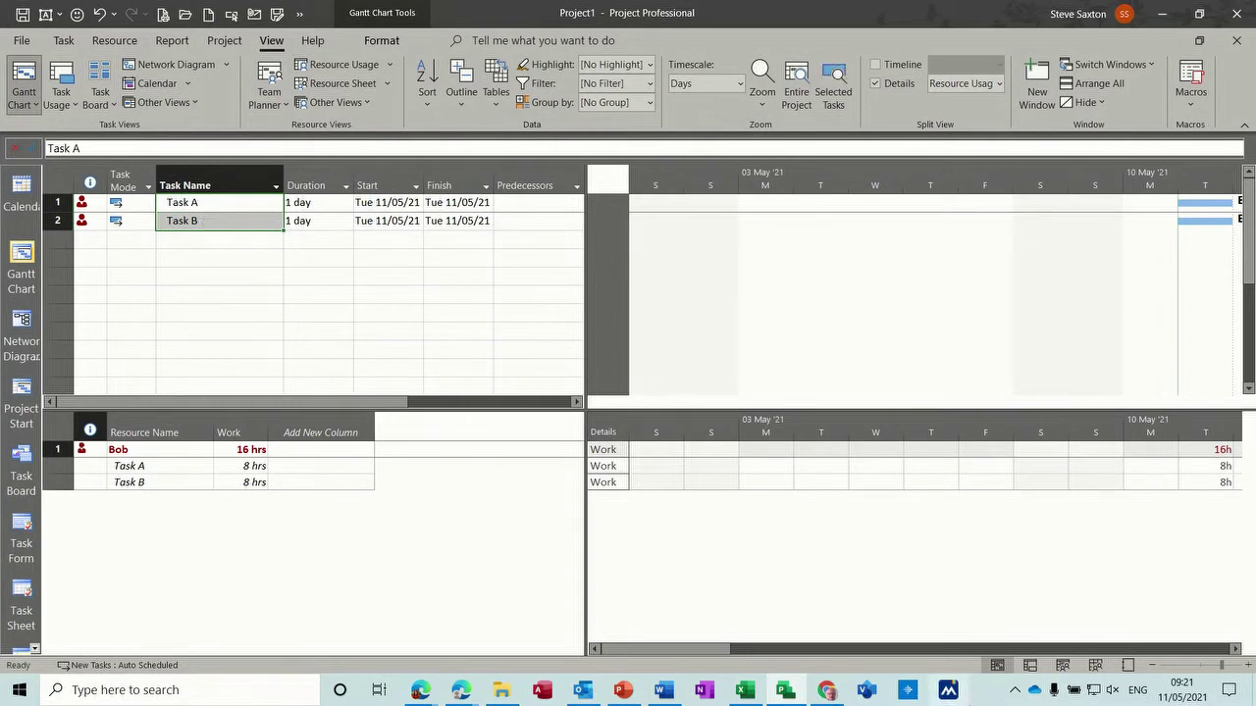
left_click(1236, 650)
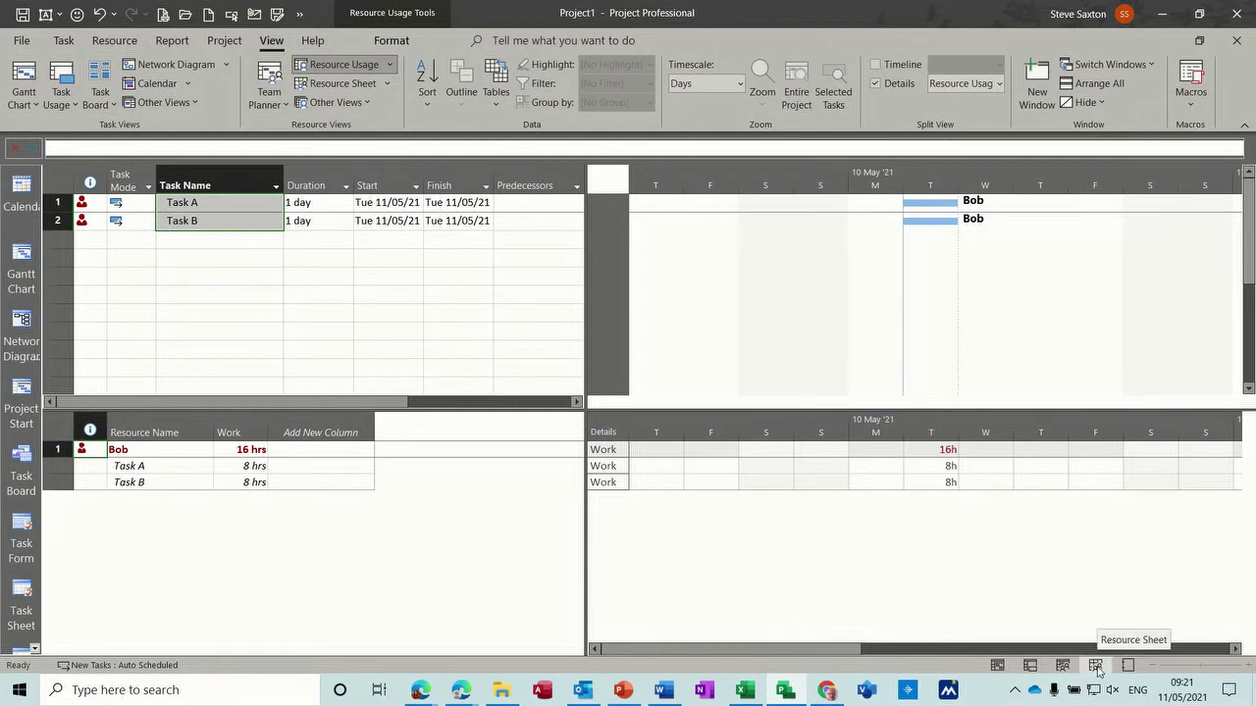
Look up the resource's standard and overtime rates in the Resource Sheet, and return the details pane to Resource Usage.
left_click(1096, 666)
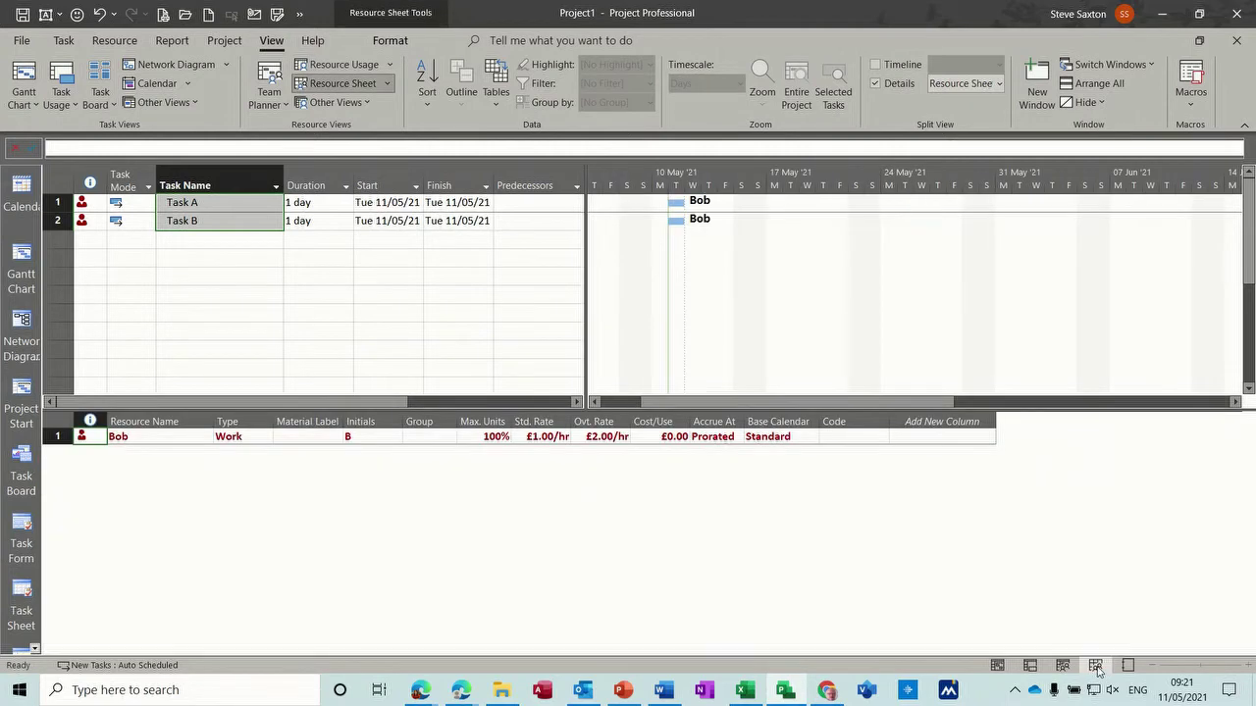
left_click(1096, 667)
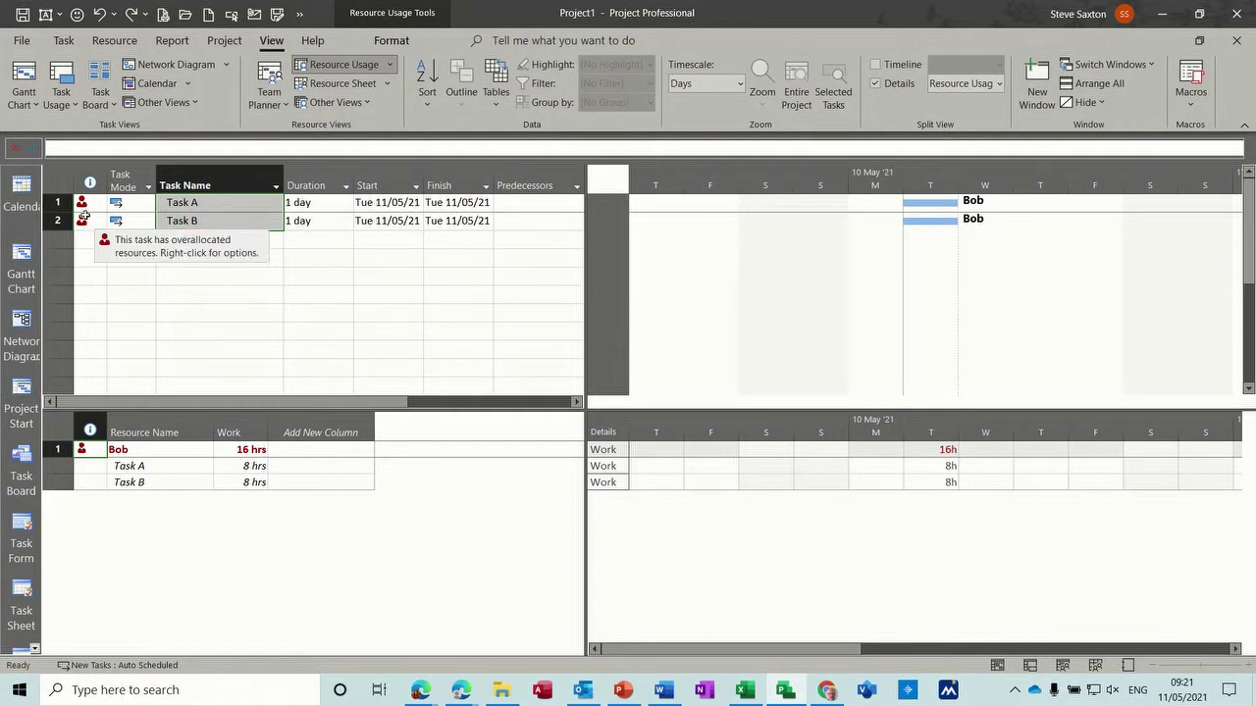
mouse_move(84, 218)
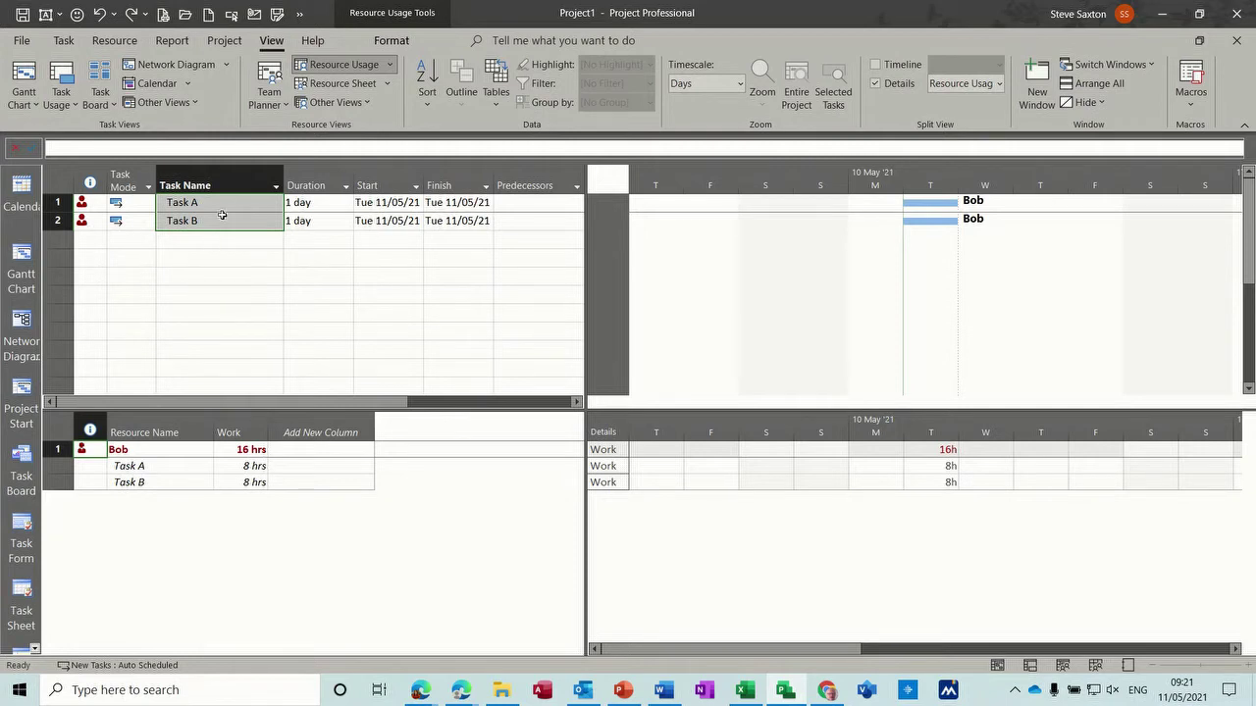
Add an Overtime Work column to the Resource Usage table.
left_click(316, 429)
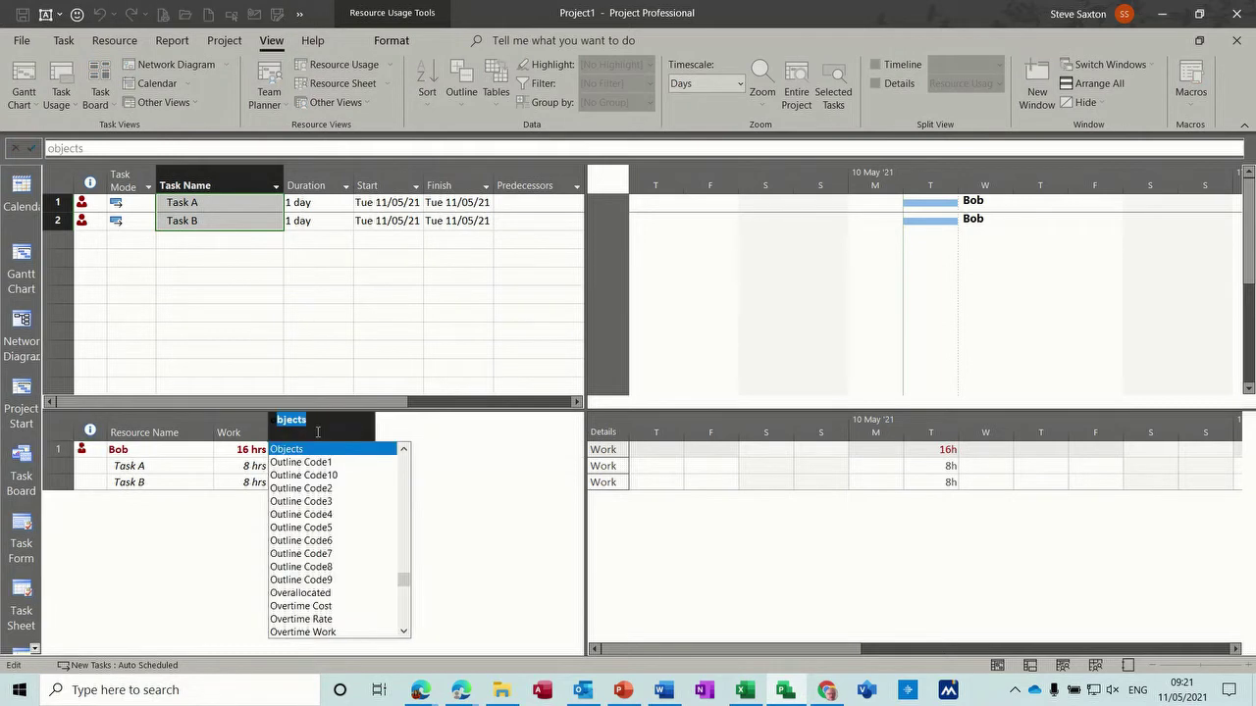
type("verallocated")
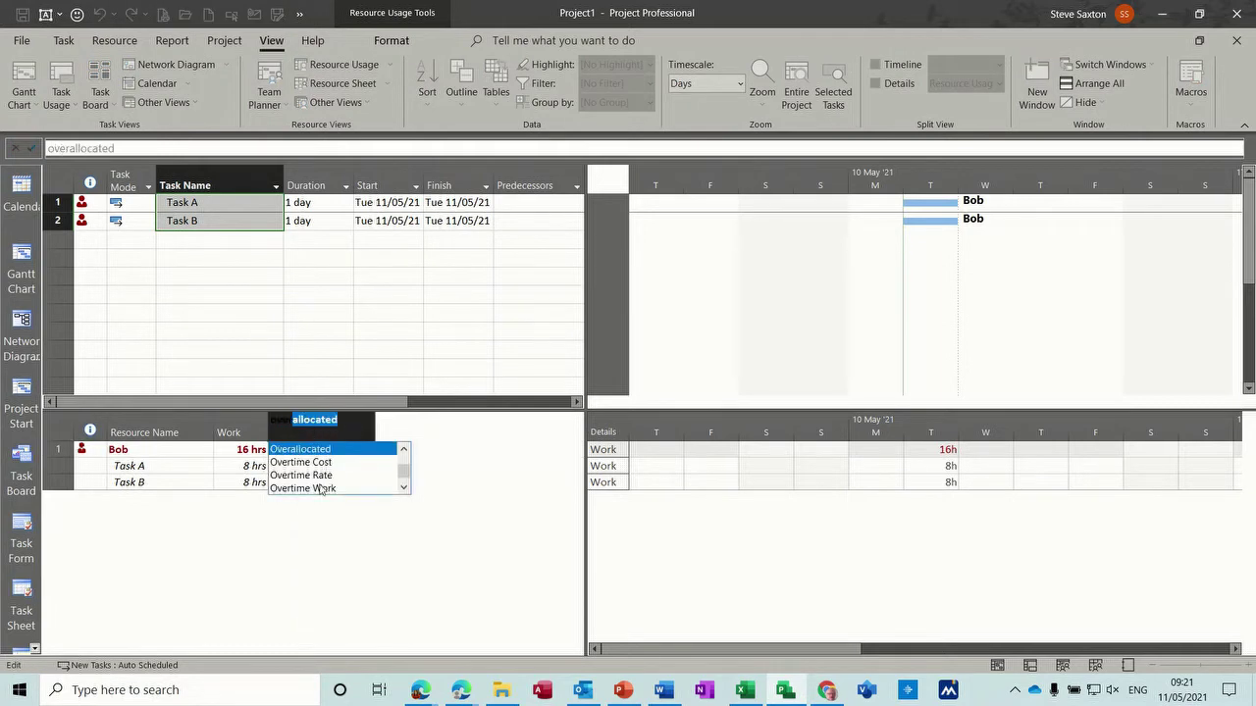
left_click(319, 488)
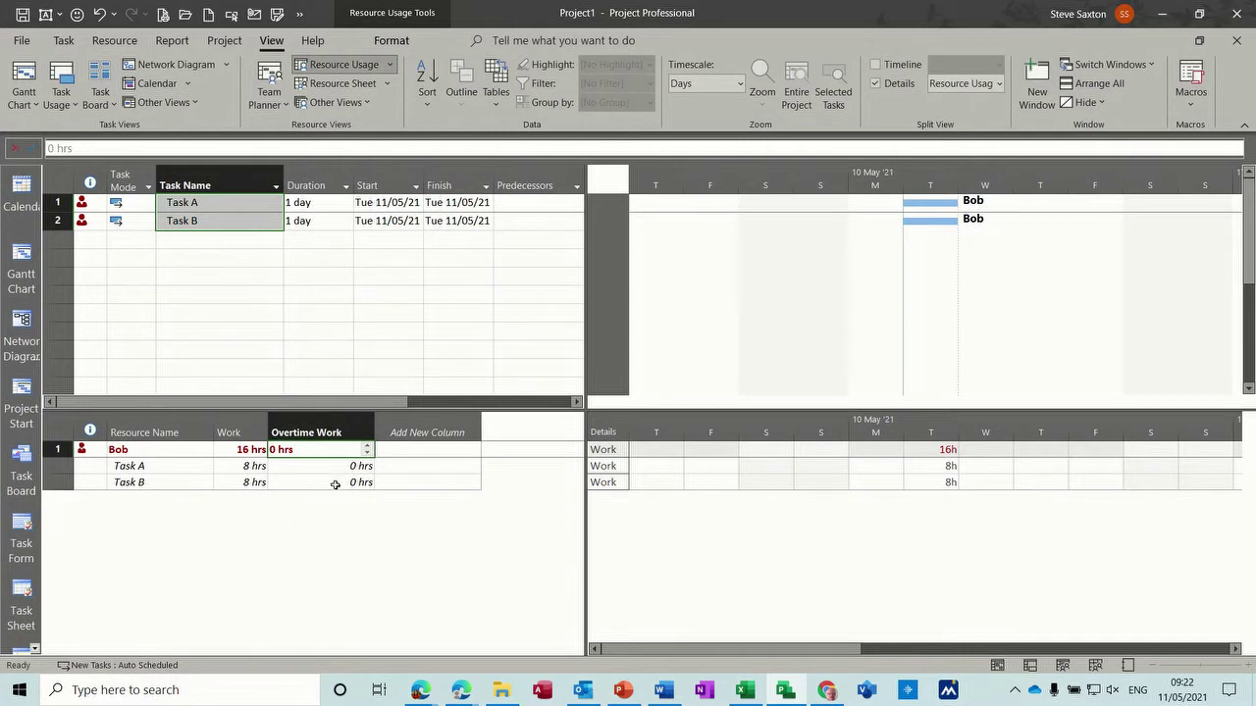
Set the resource's overtime work on Task B to 8 hours and select Task B.
left_click(316, 483)
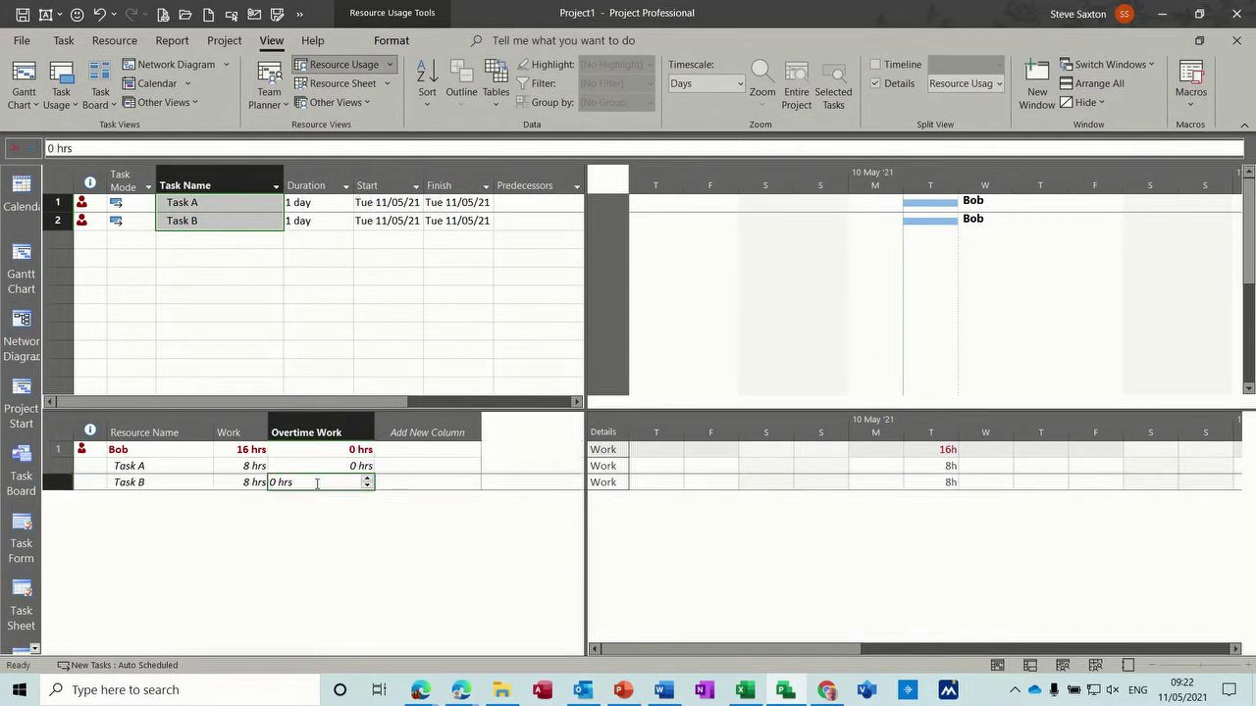
type("8")
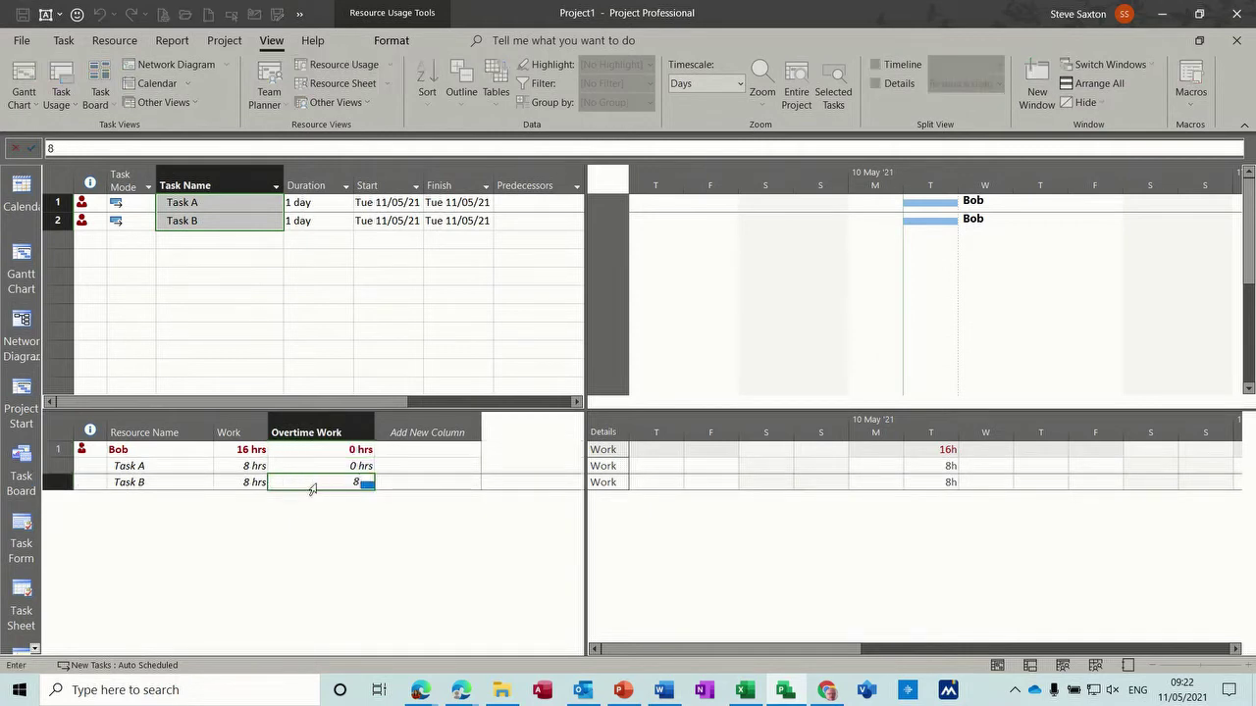
left_click(341, 263)
left_click(225, 218)
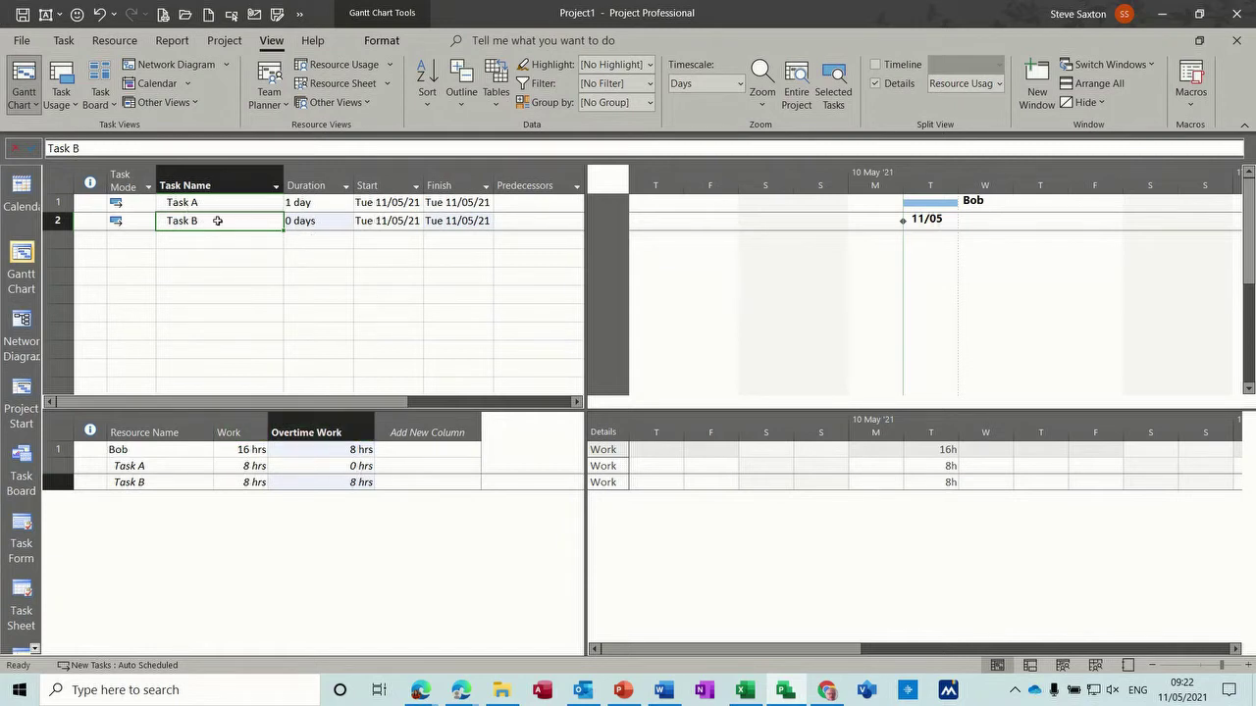
Check the total costs of both tasks in the Cost table and return to the Entry table.
left_click(496, 106)
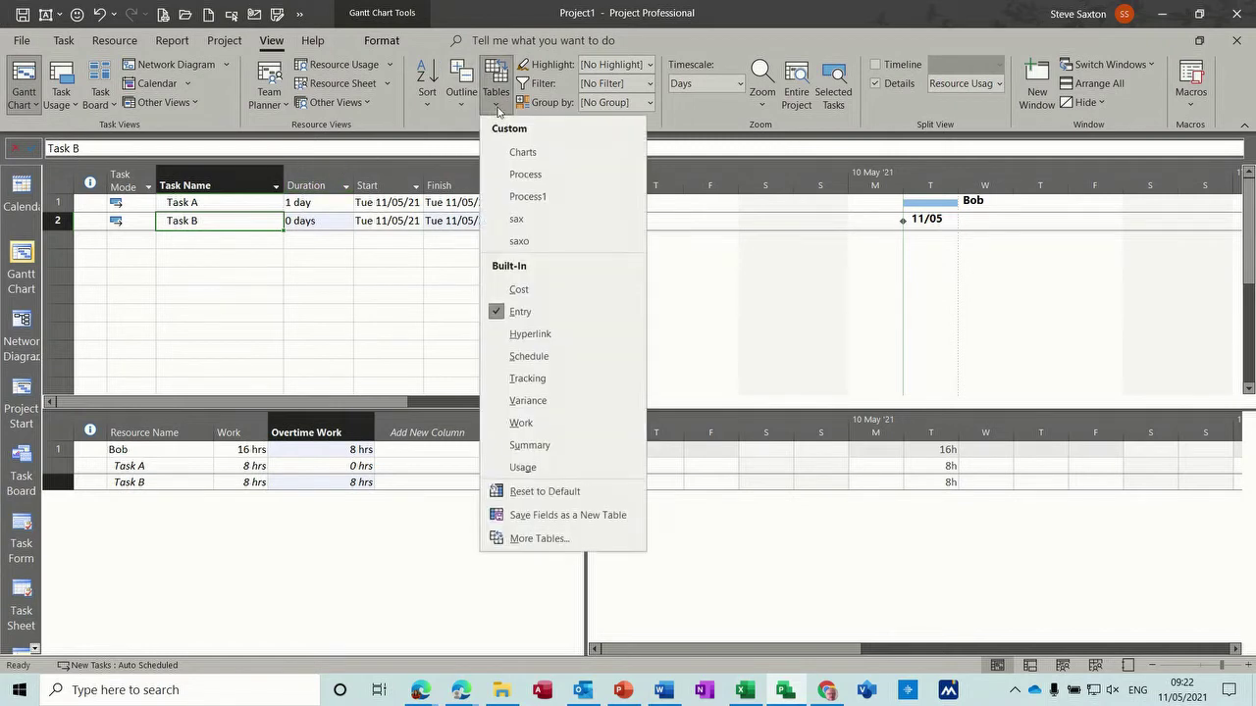
left_click(515, 288)
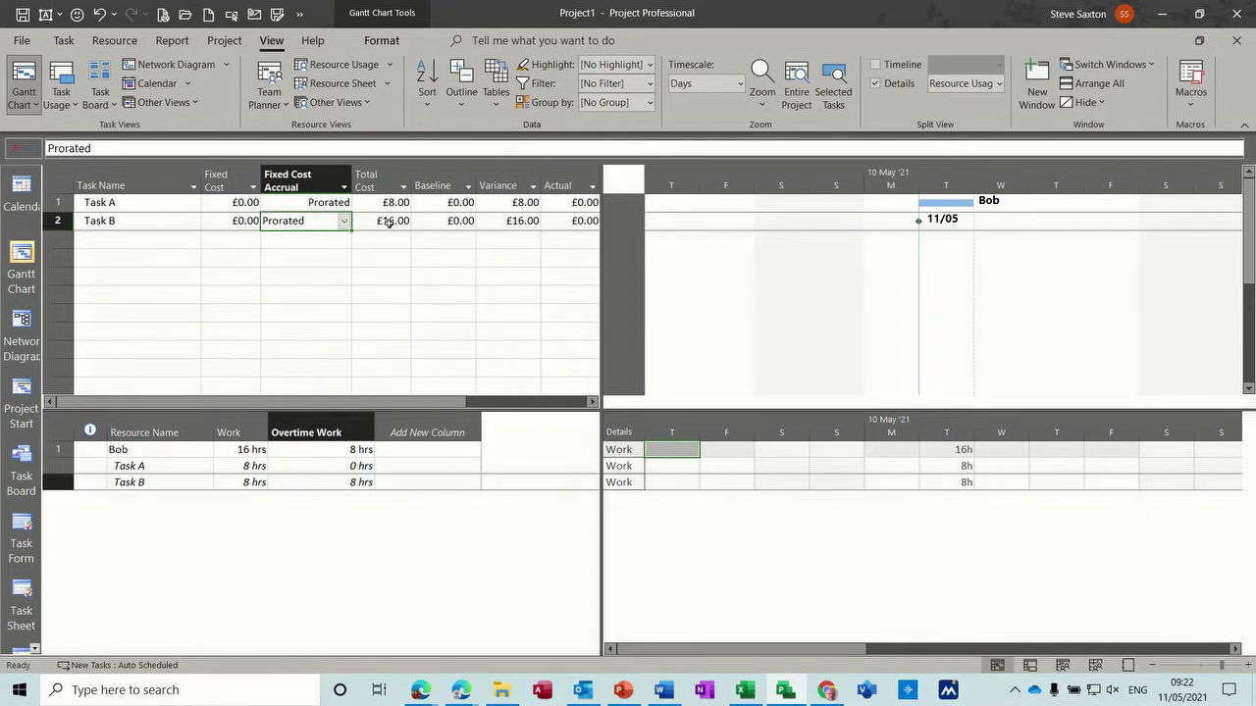
left_click(150, 223)
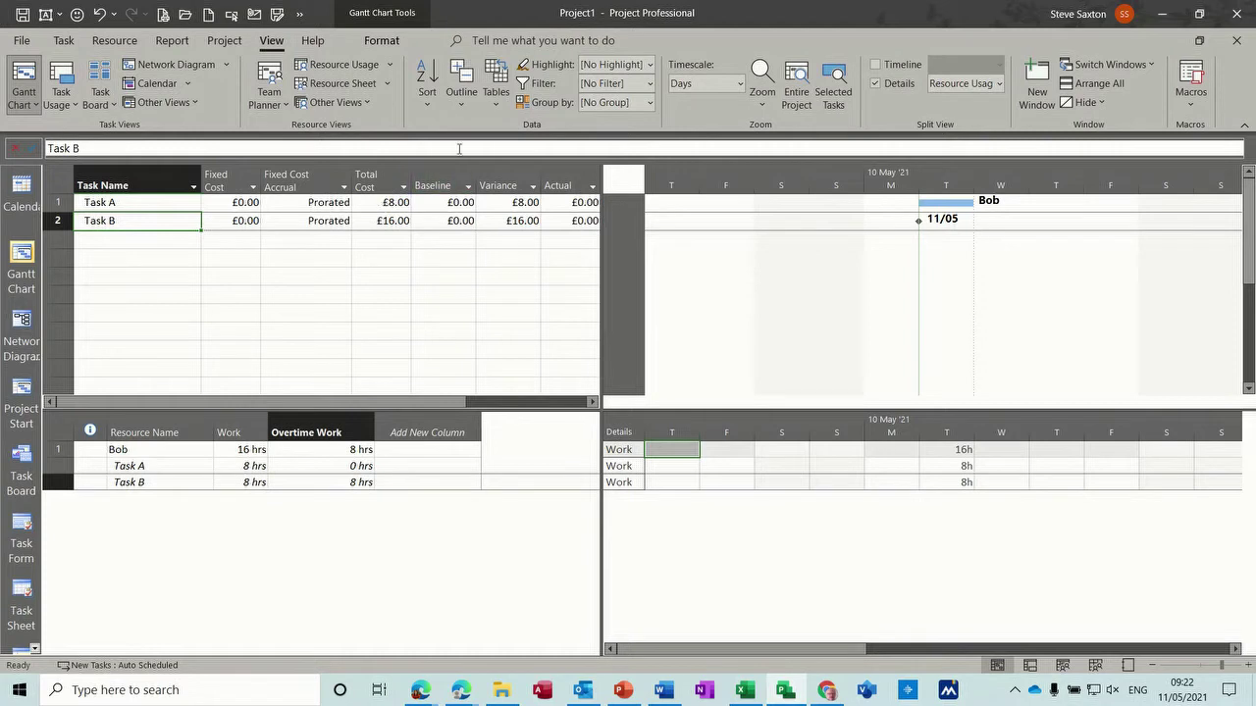
left_click(498, 101)
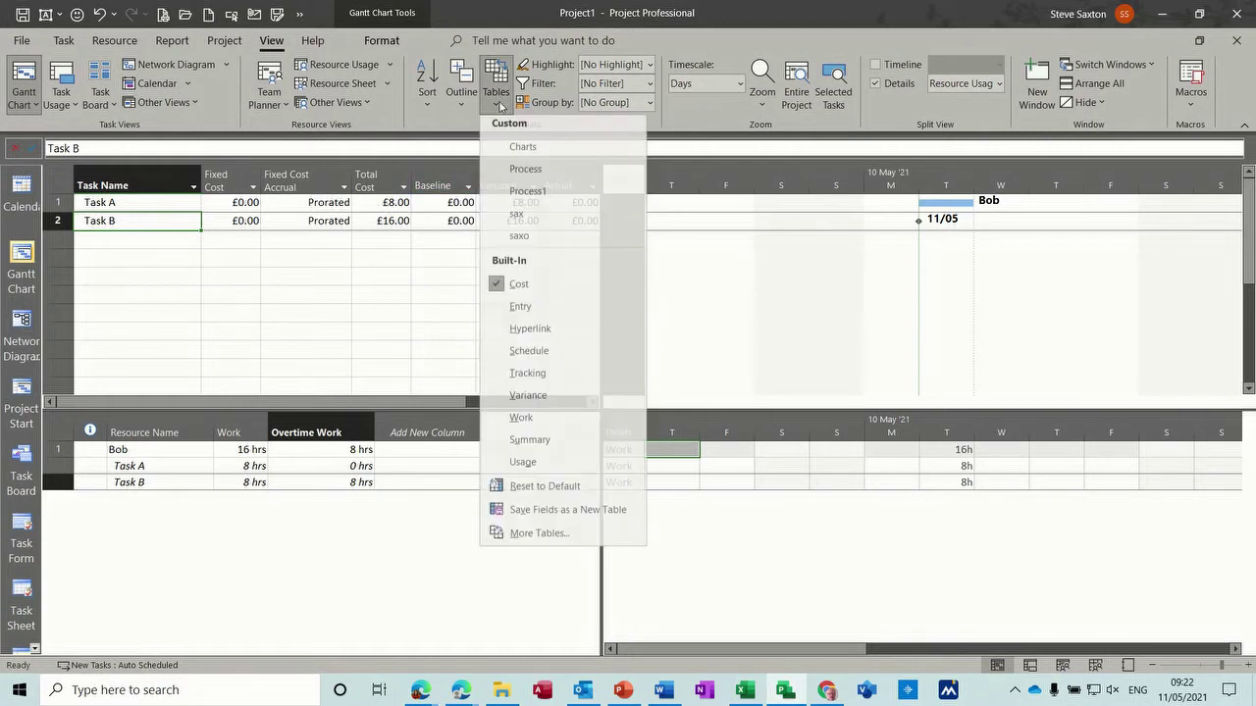
left_click(520, 312)
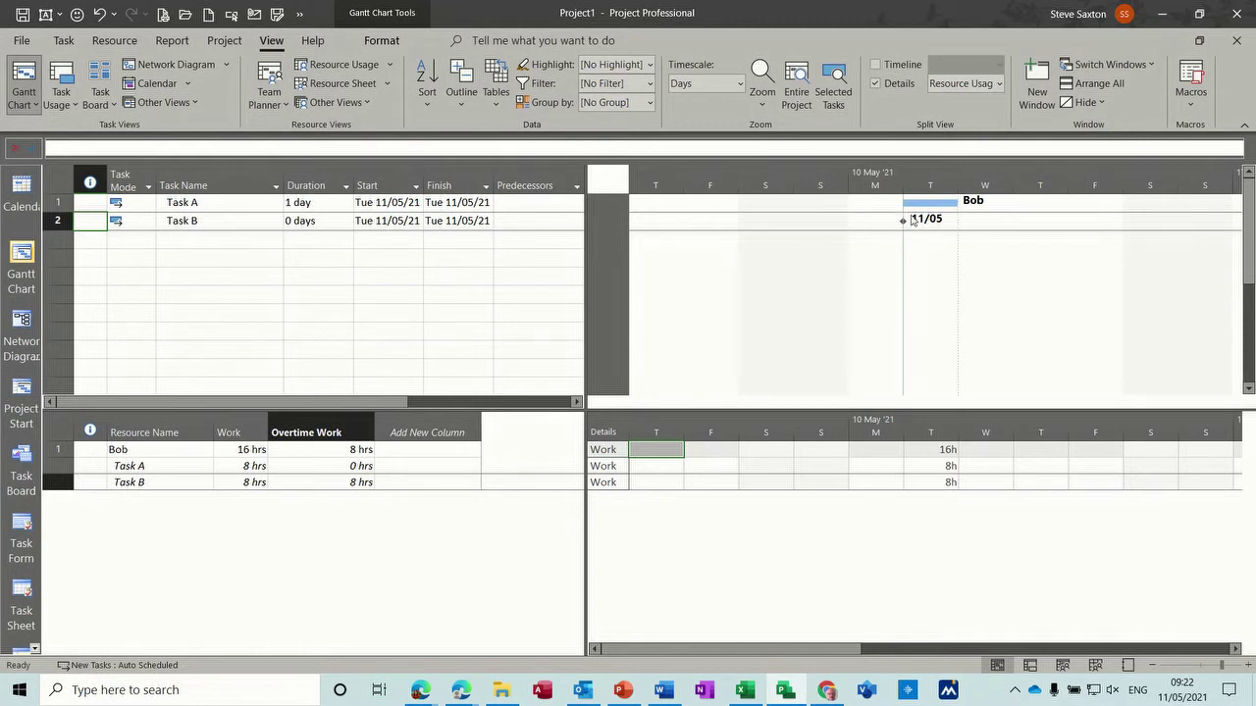
Make task 1 the predecessor of Task B and select Task B to show its resource usage.
left_click(522, 222)
type("1")
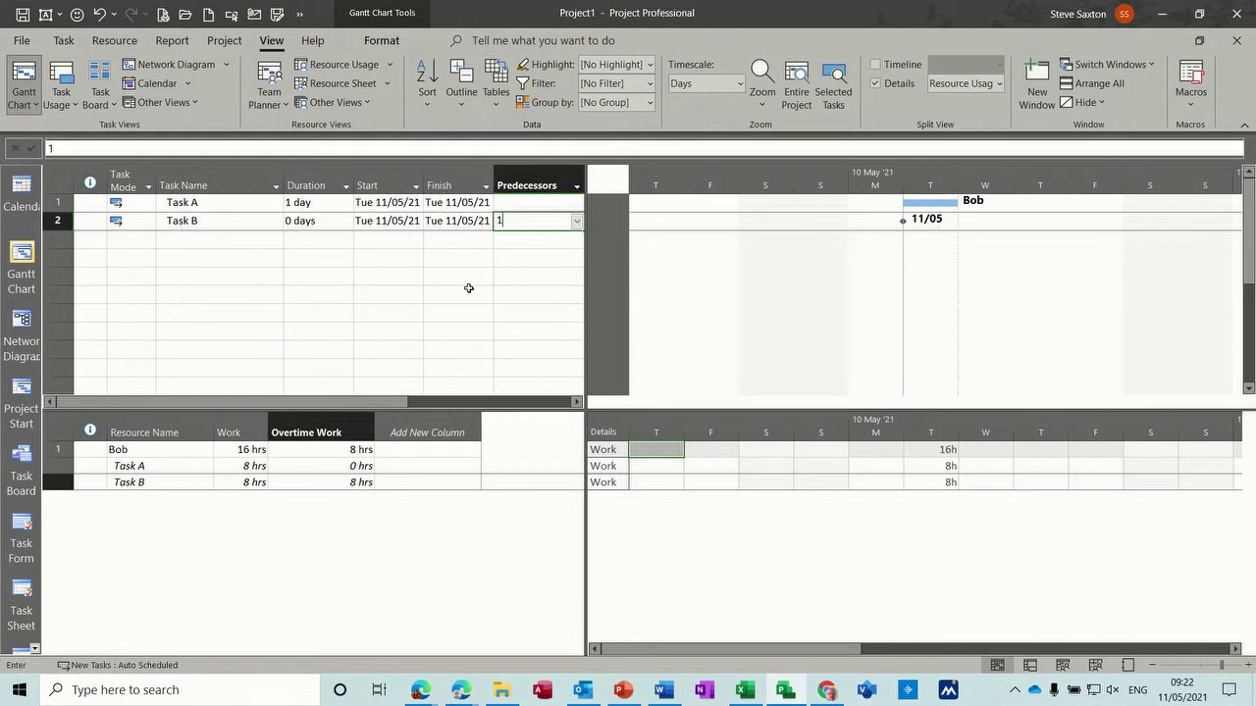
key("Return")
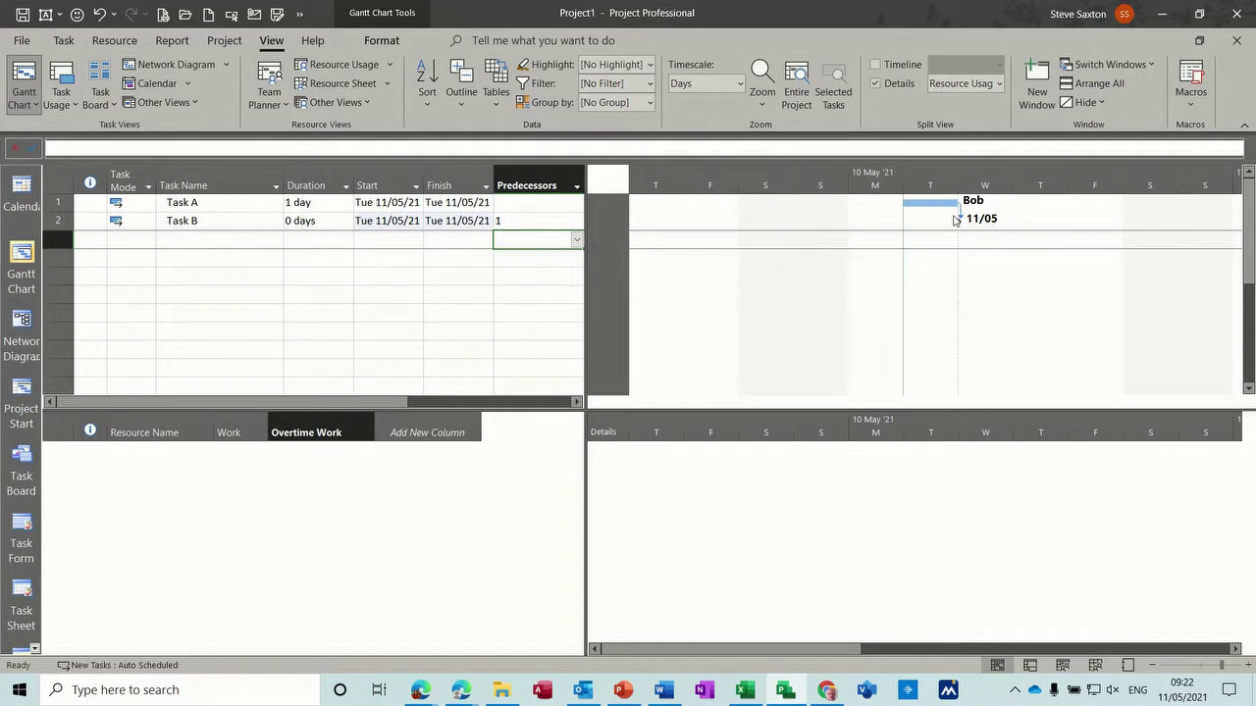
left_click(235, 221)
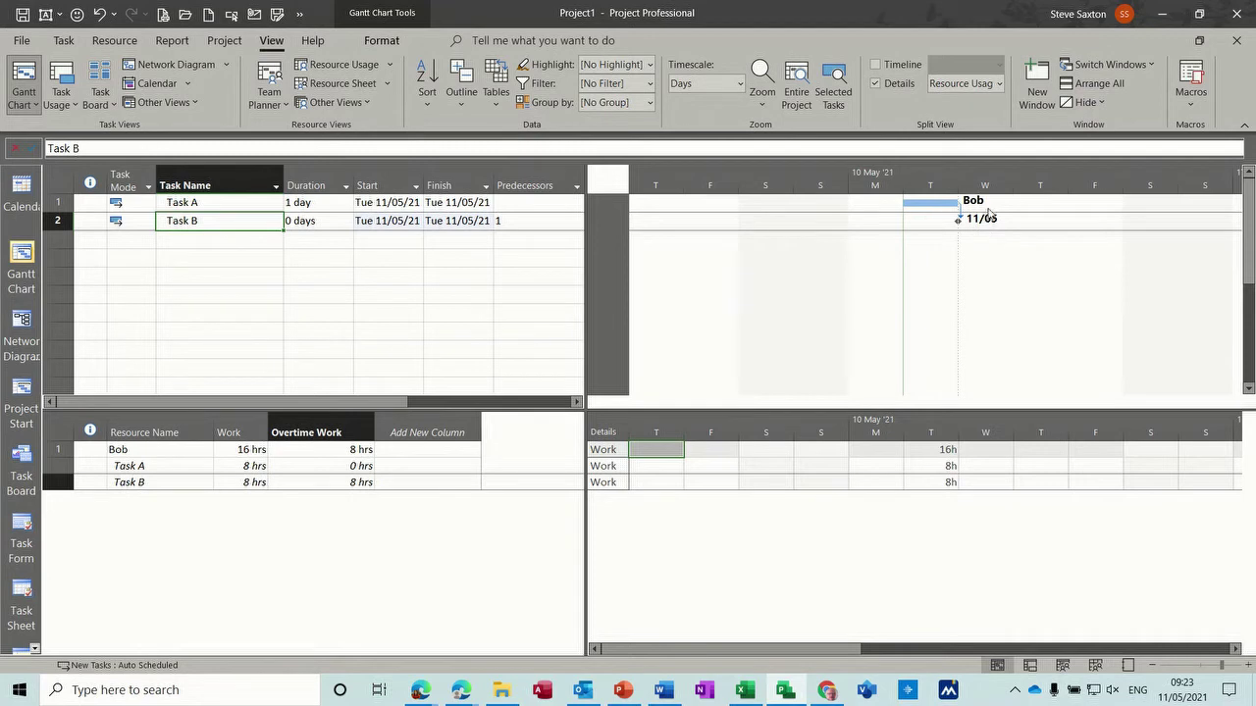
Set the timescale to one middle tier with units of hours.
double_click(754, 175)
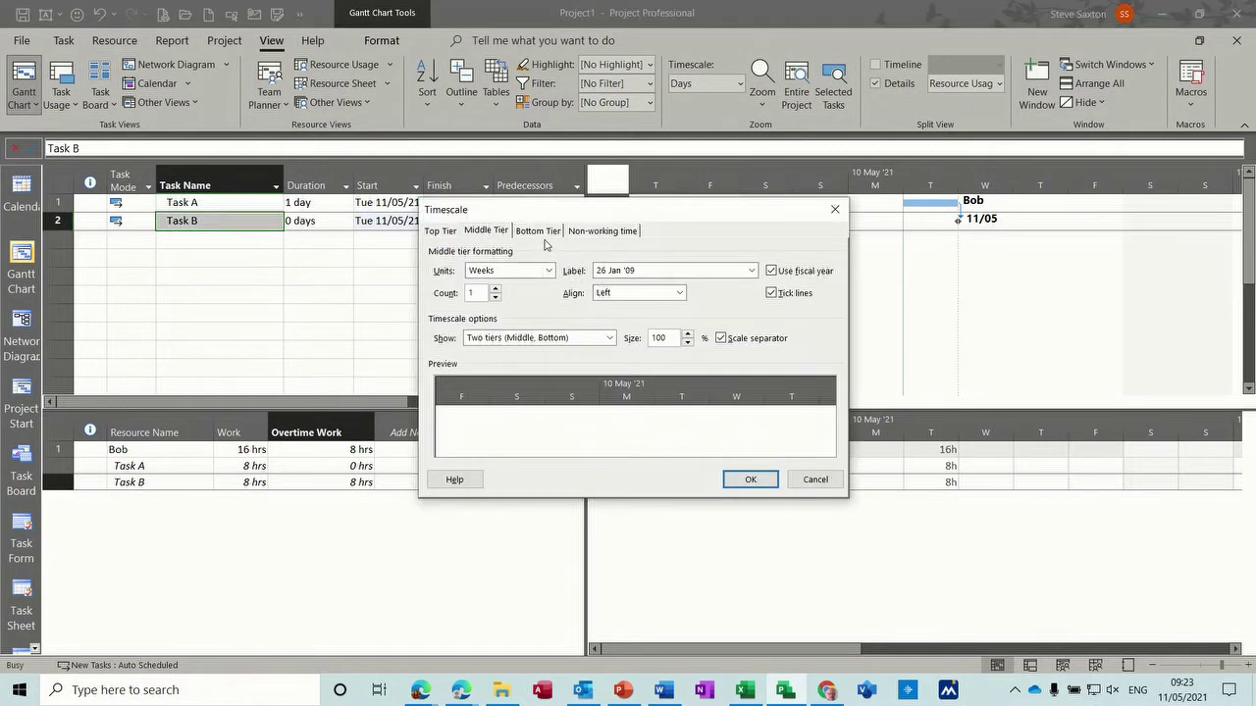
left_click(608, 338)
left_click(581, 353)
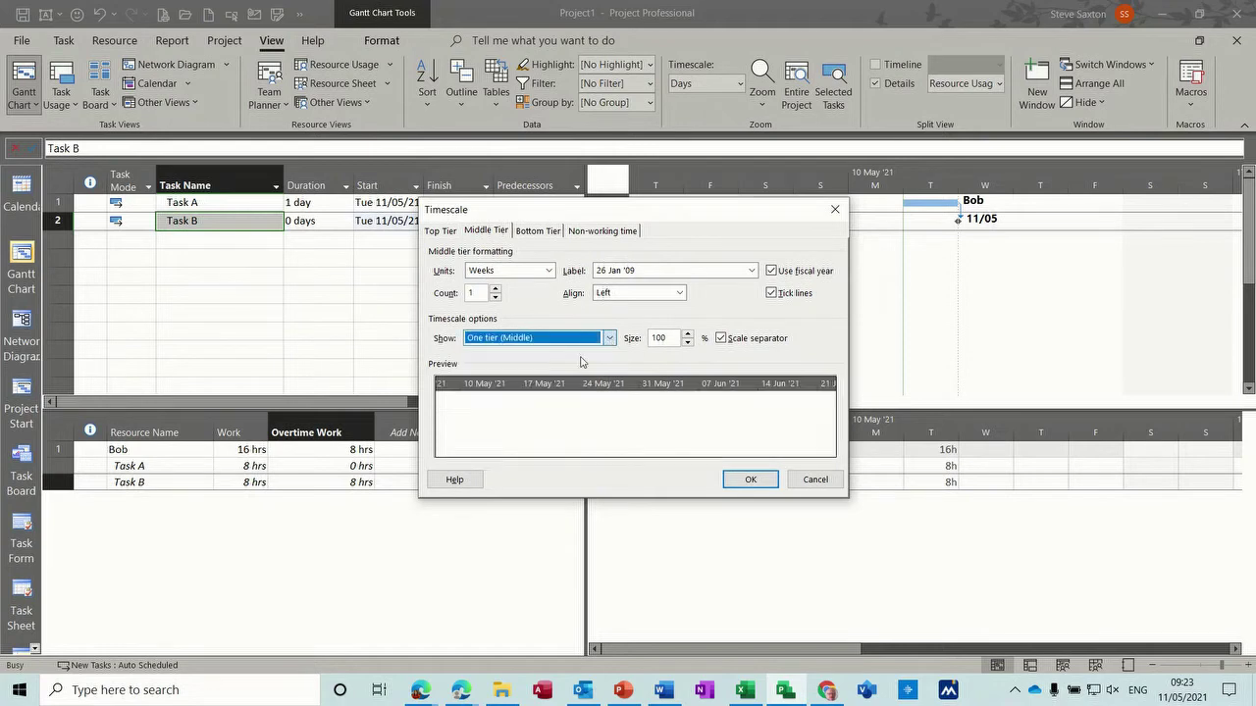
left_click(548, 271)
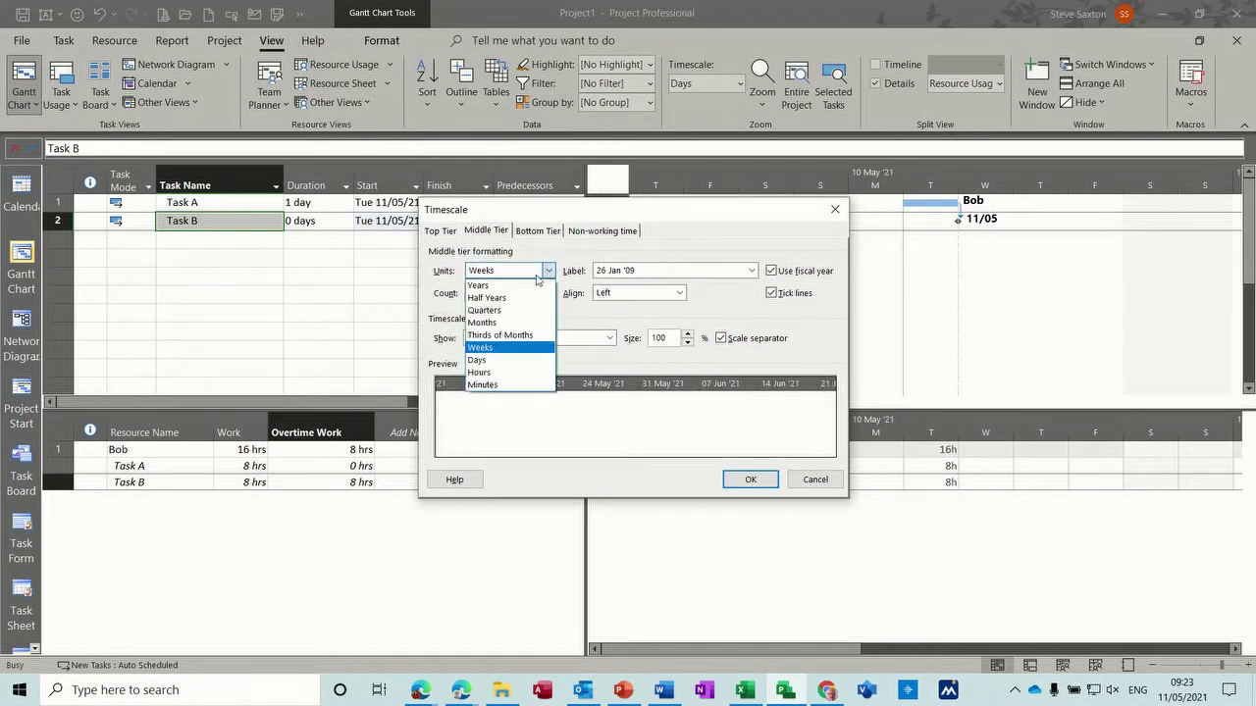
left_click(506, 373)
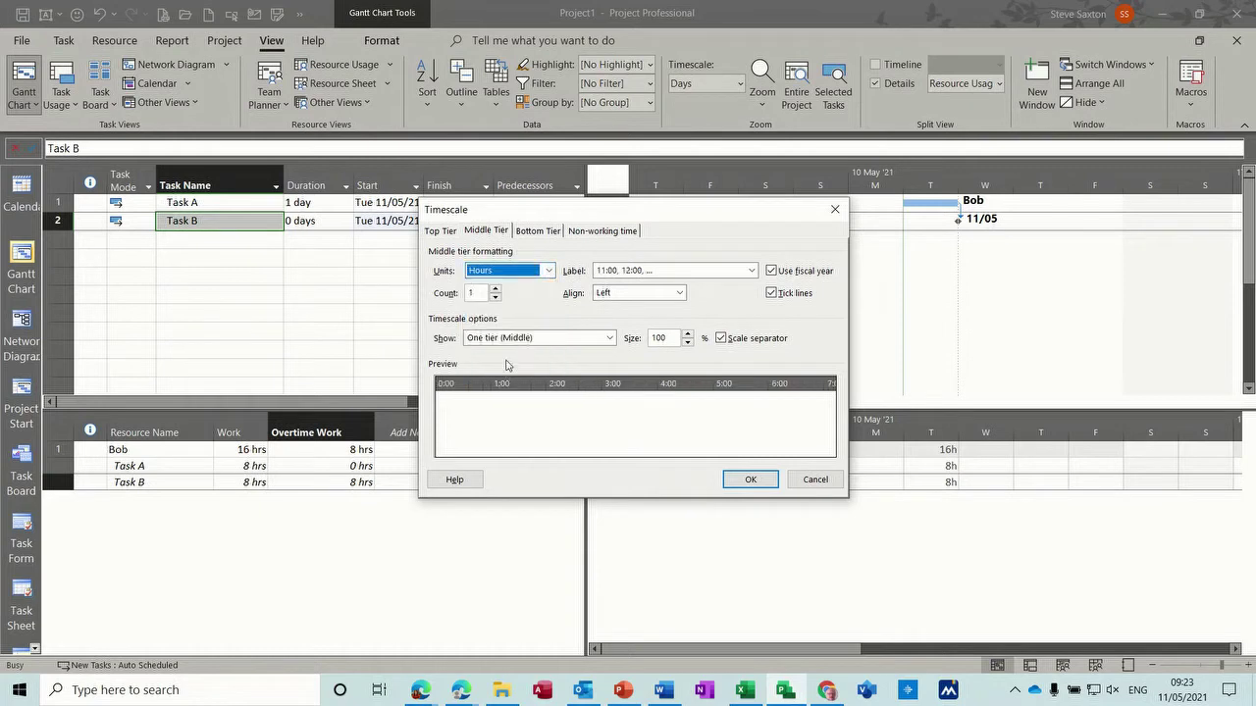
left_click(749, 479)
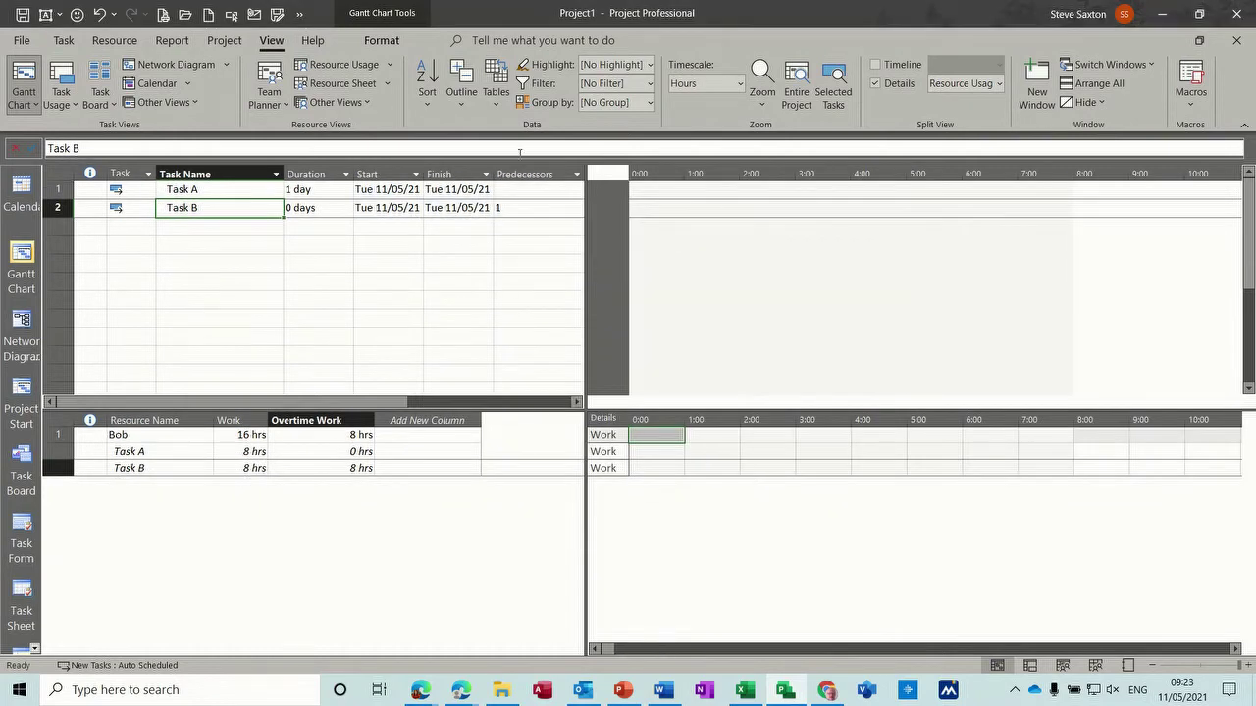
Bring Task B into view on the hourly timescale to examine its hourly work, and undo the timescale change.
left_click(64, 40)
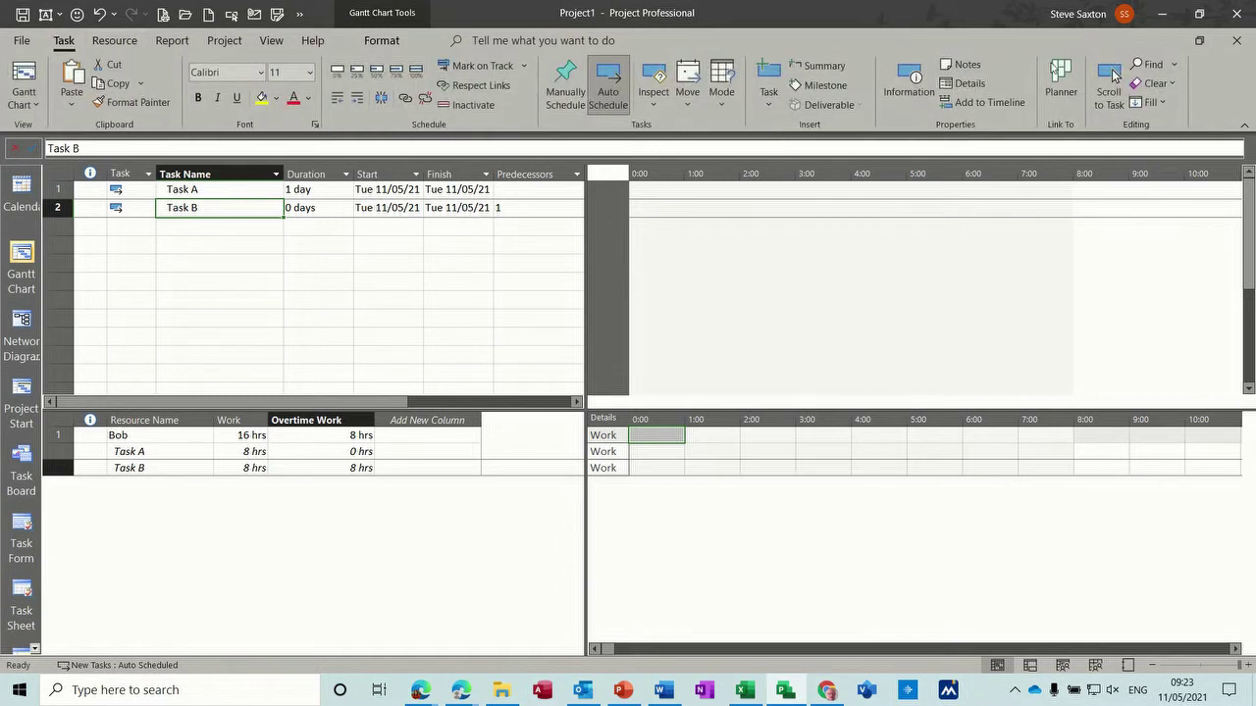
left_click(1110, 81)
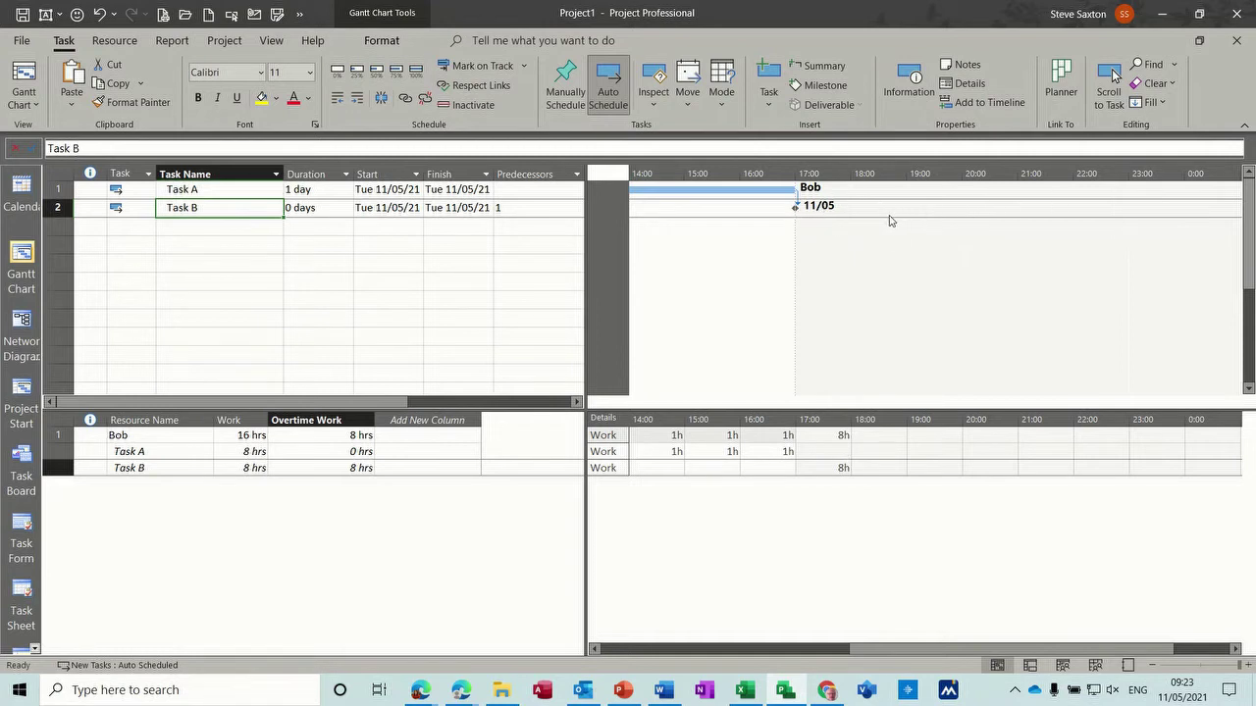
scroll(891, 221, "down", 3)
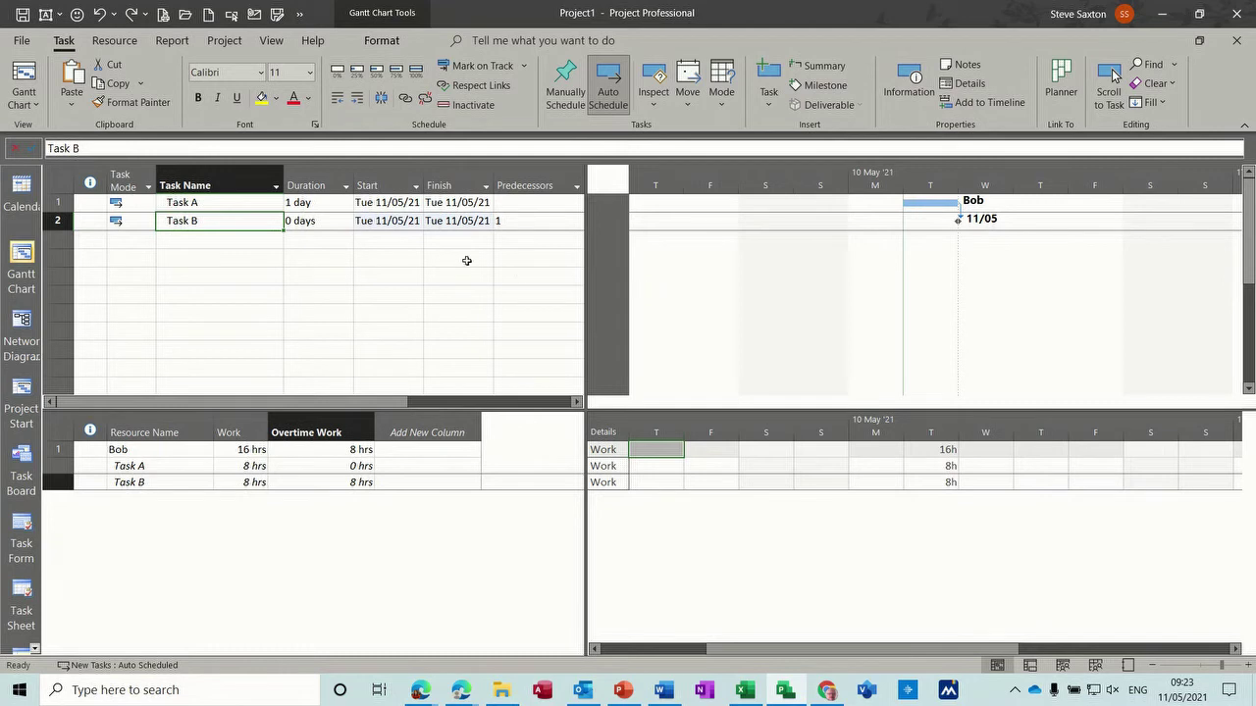
Set the overtime work on Task B back to 0 hours and delete its predecessor.
left_click(342, 483)
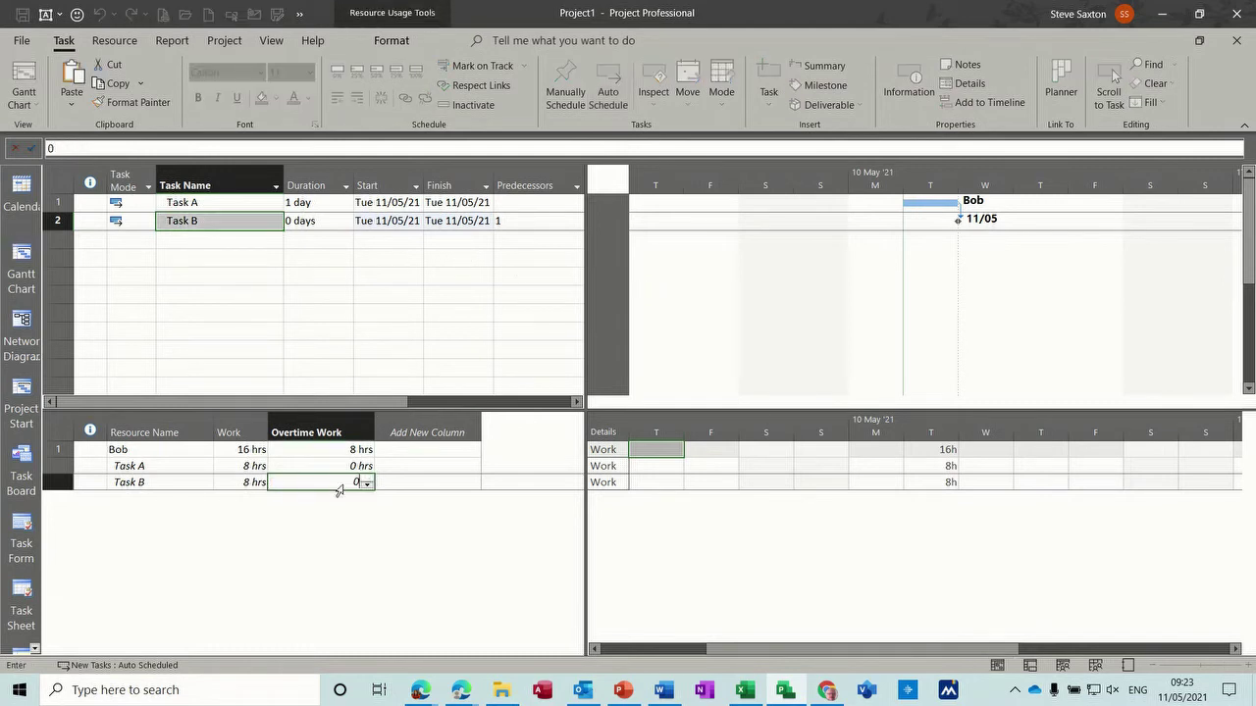
left_click(246, 304)
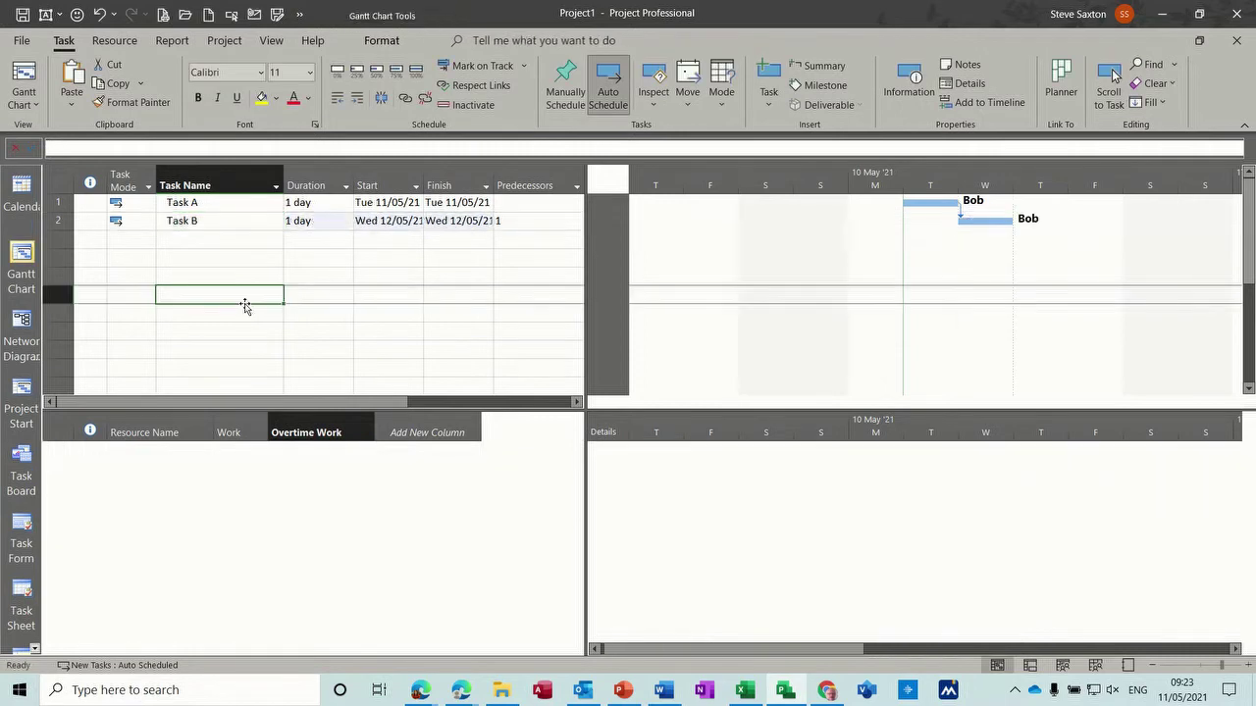
left_click(218, 221)
left_click(513, 222)
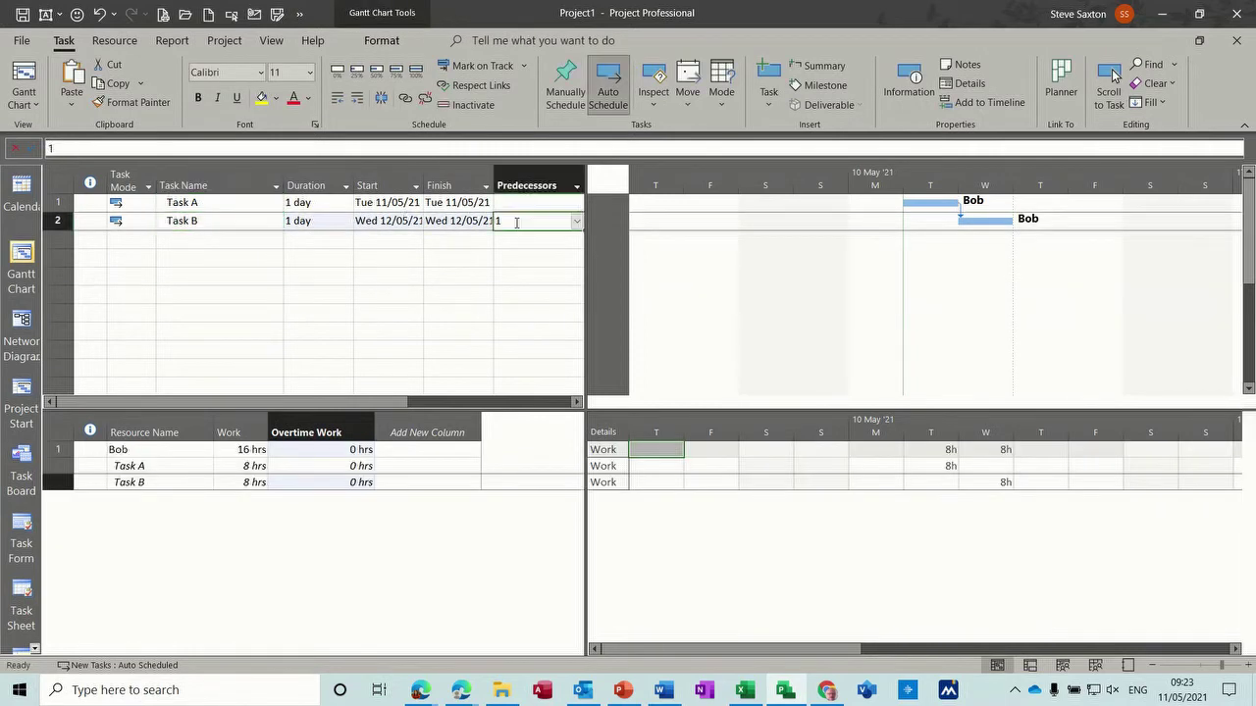
key("Delete")
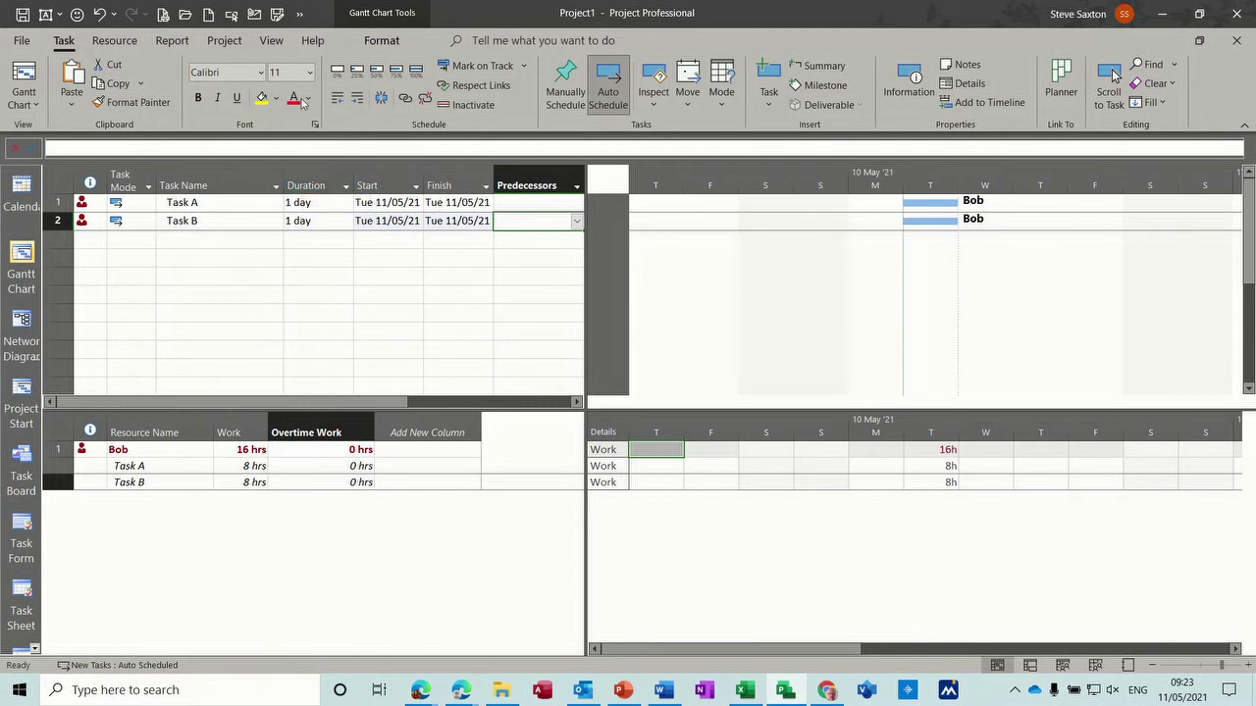
Close the lower resource usage details pane and select Task B in the Gantt chart.
left_click(272, 41)
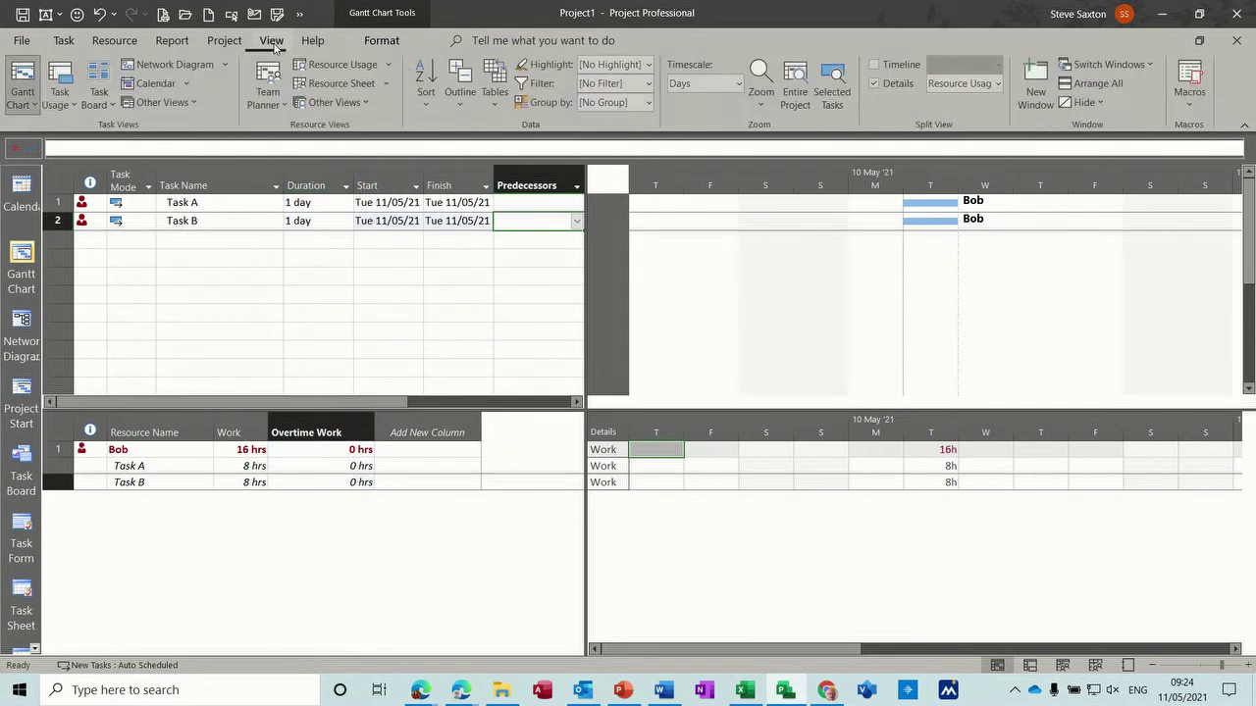
left_click(874, 83)
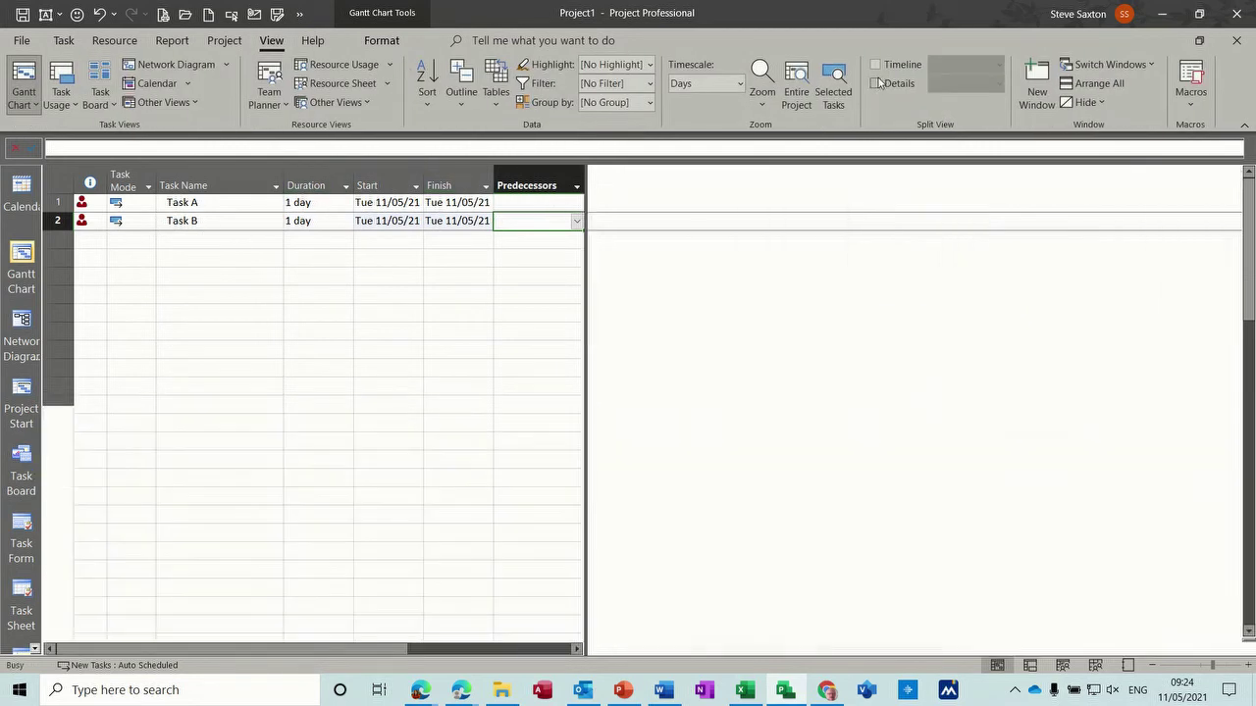
left_click(207, 223)
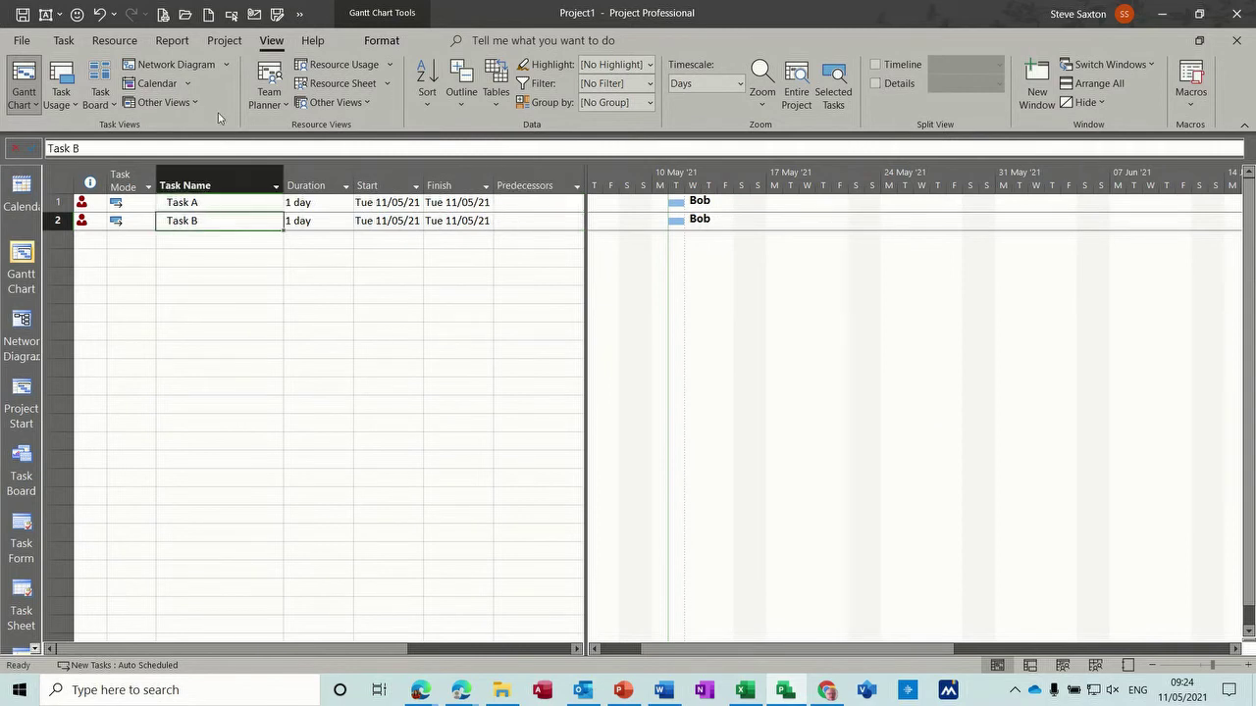
Create a new base calendar for the project as a copy of the 24 Hours calendar.
left_click(215, 45)
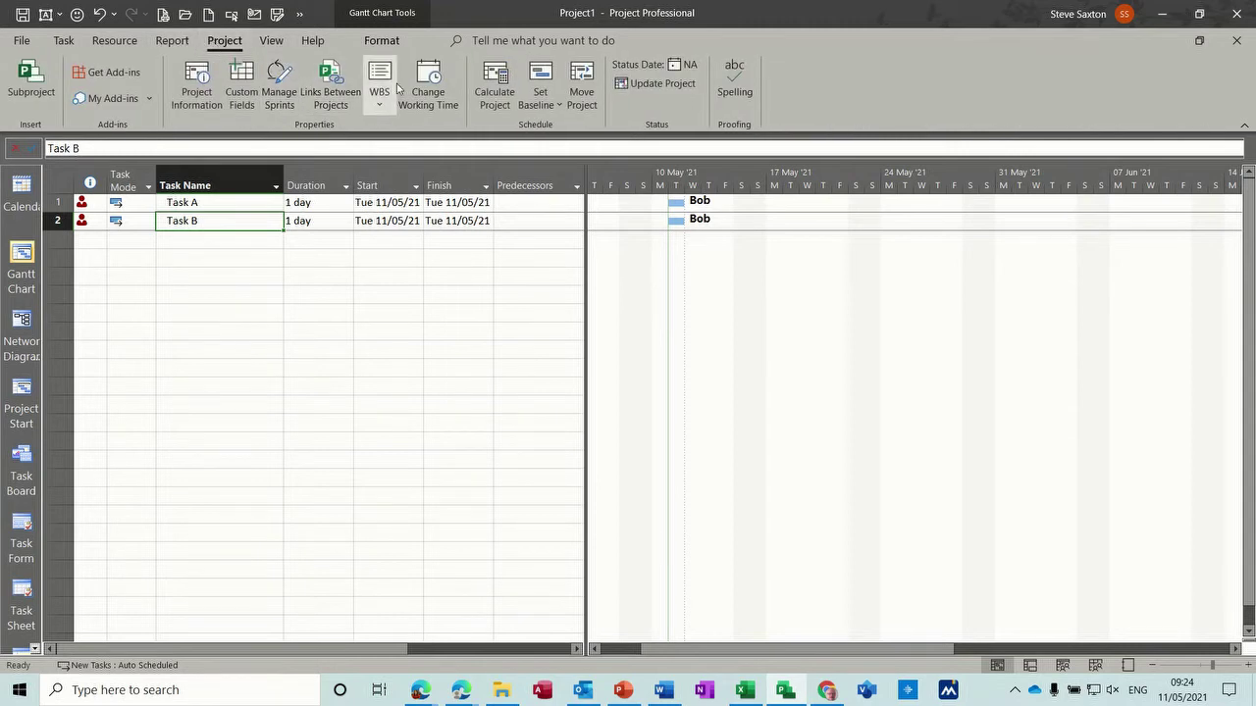
left_click(428, 91)
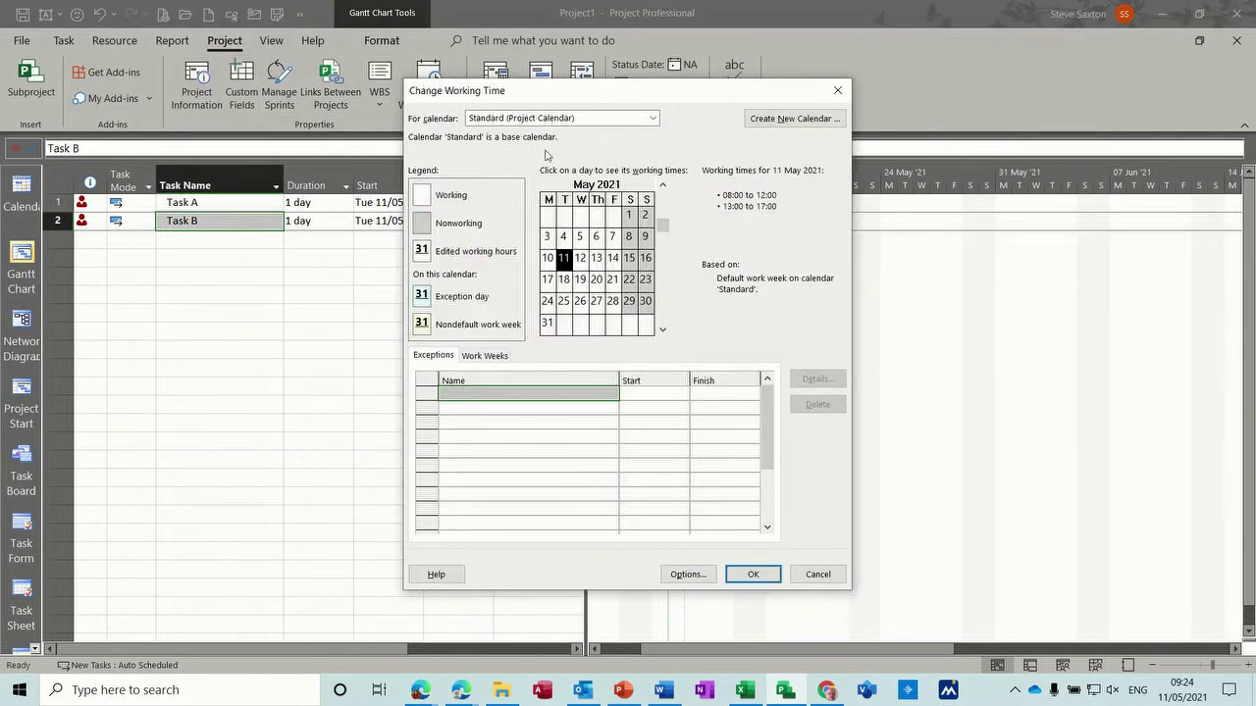
left_click(784, 122)
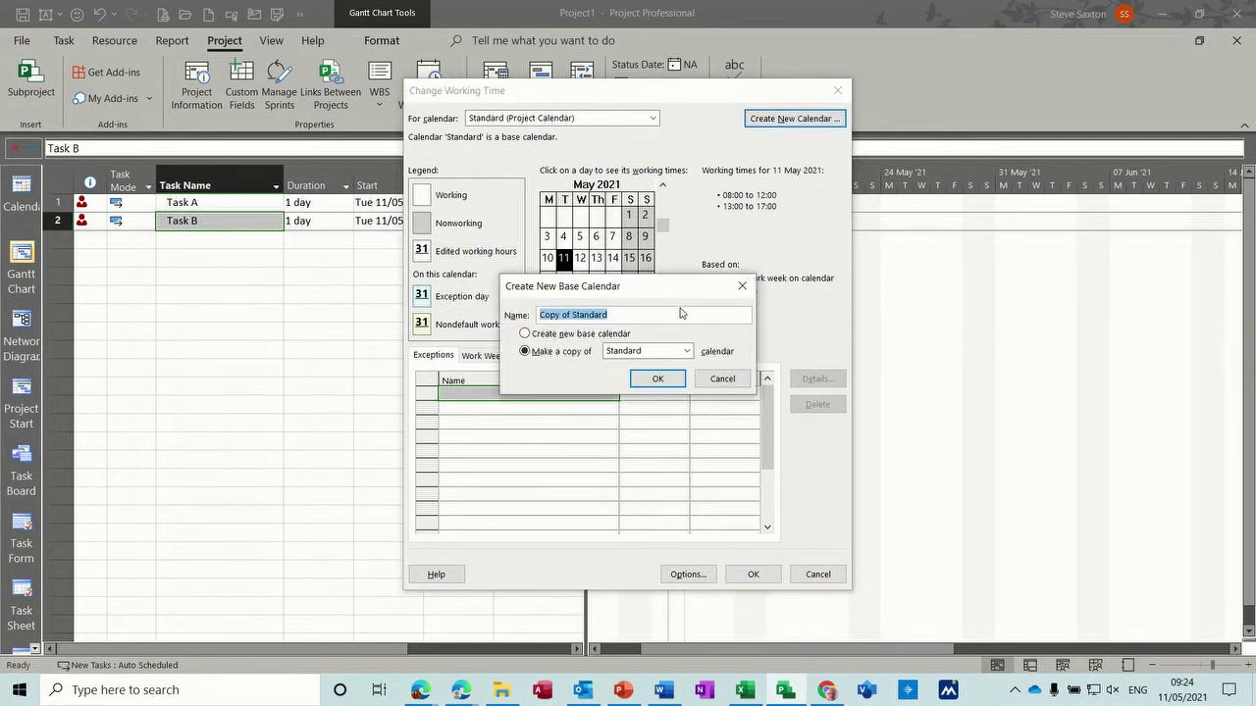
type("B")
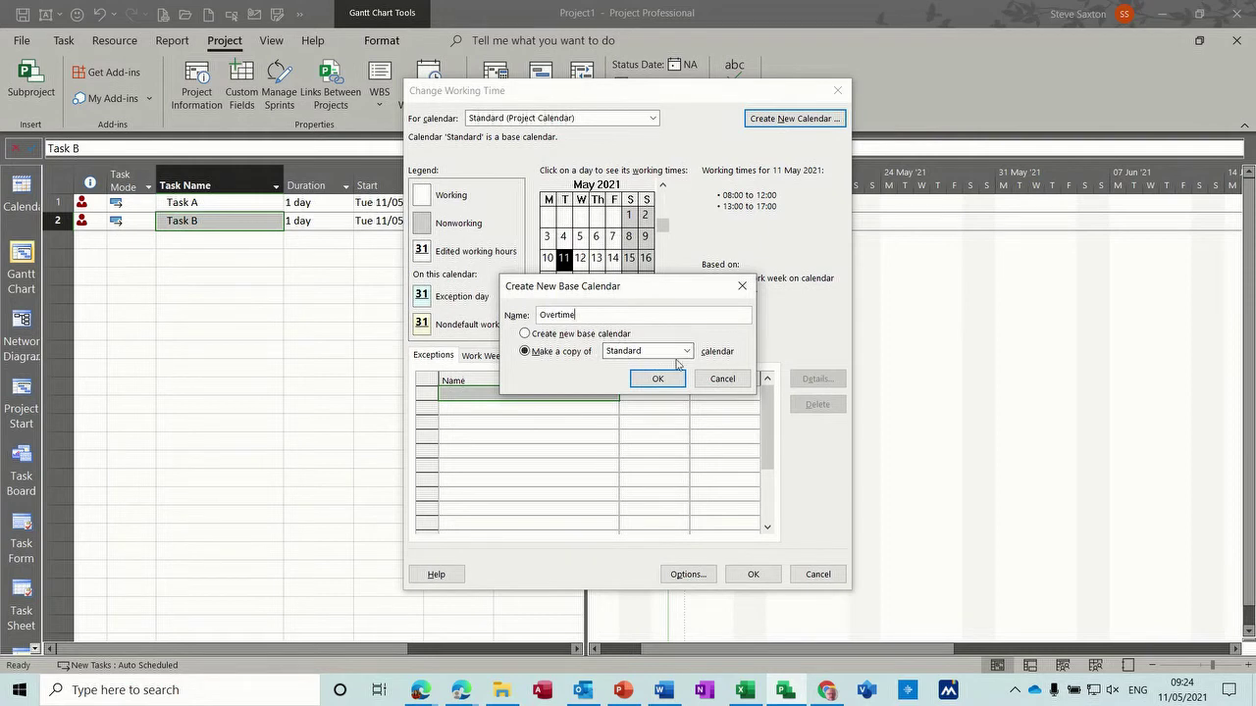
left_click(687, 351)
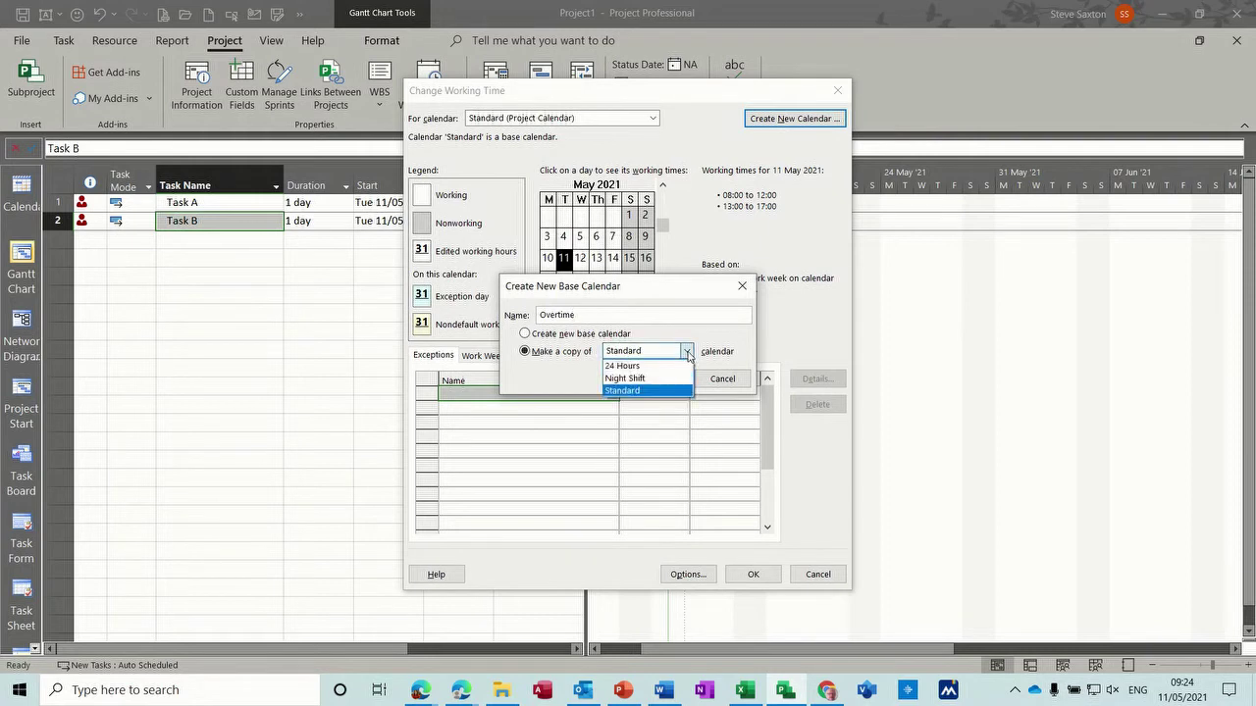
left_click(638, 367)
left_click(643, 380)
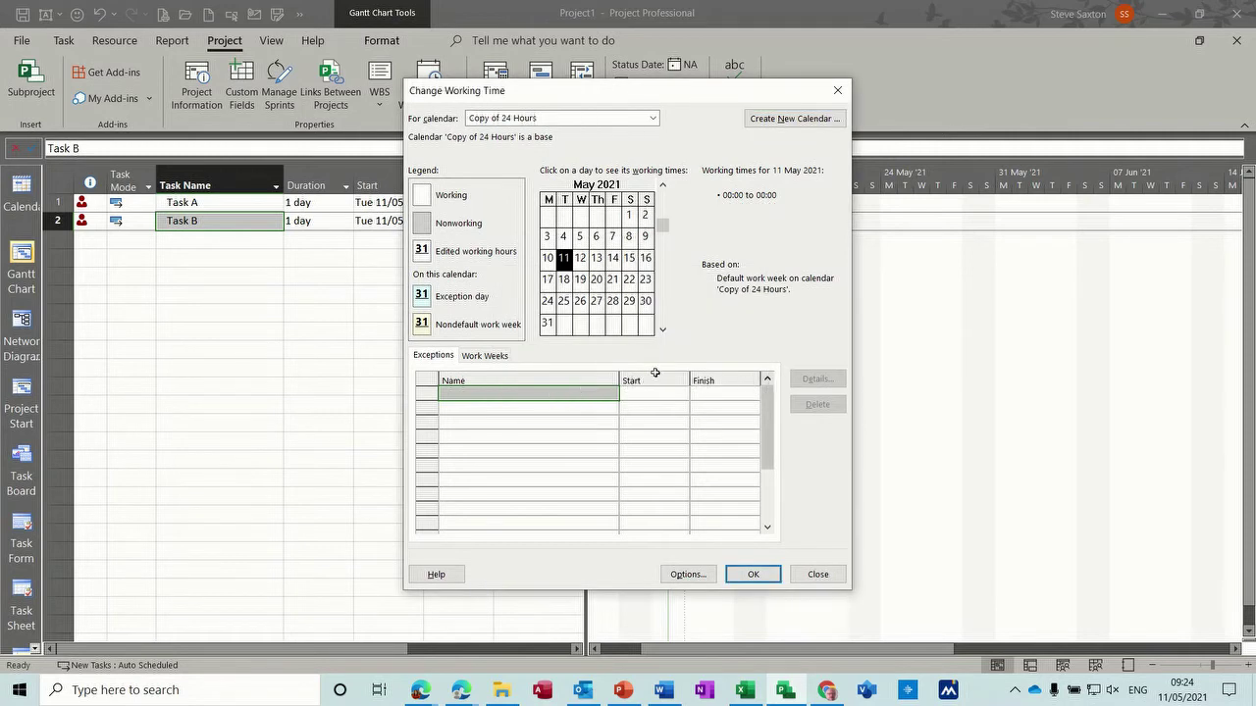
Review the working times in the new calendar's default work week and accept the calendar changes.
left_click(494, 359)
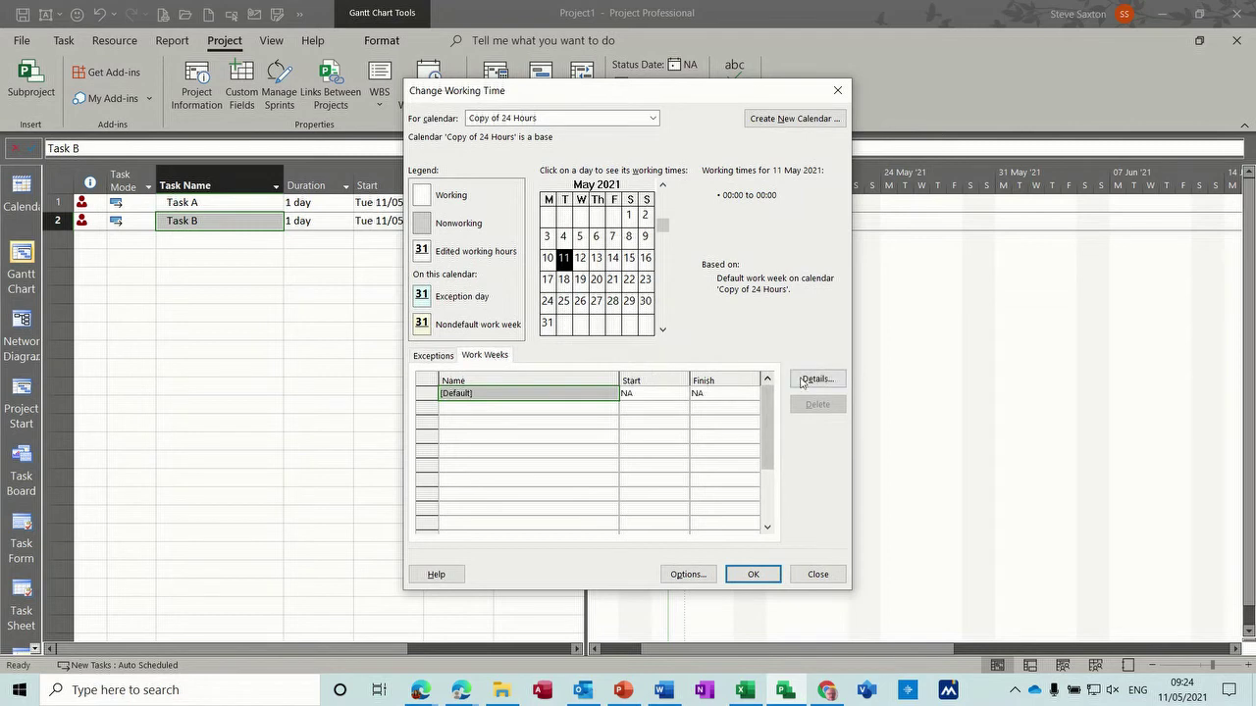
left_click(816, 379)
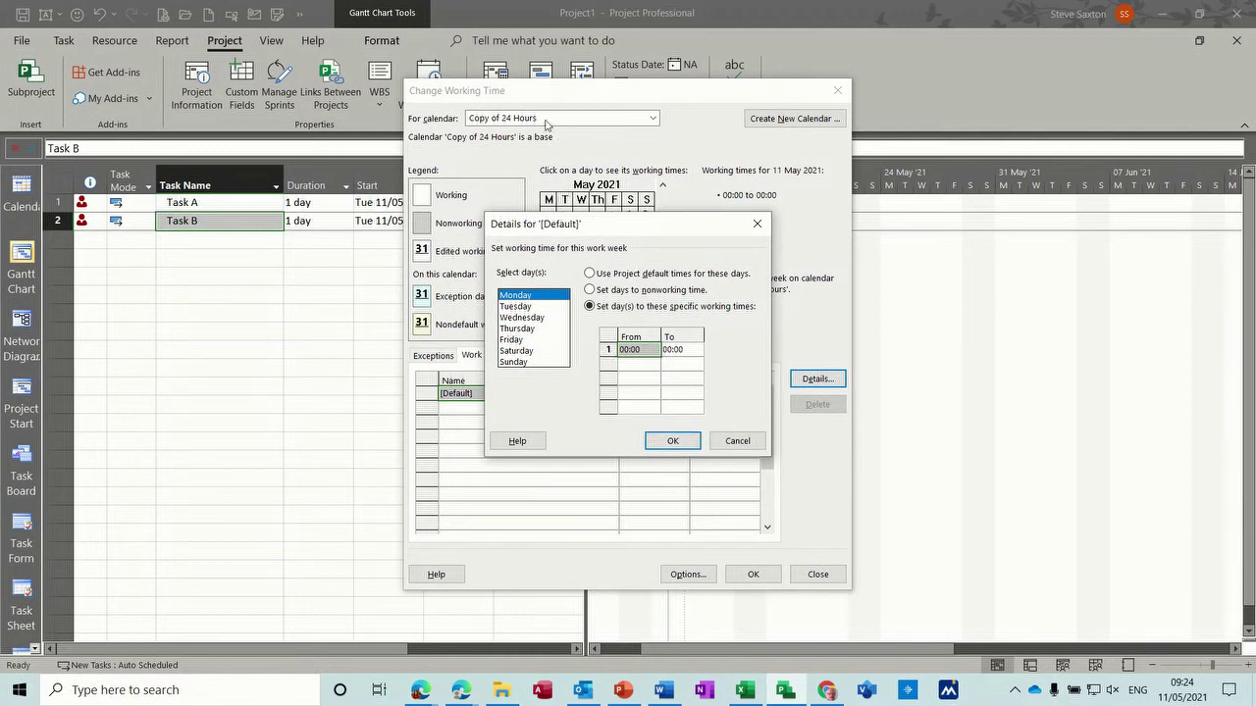
left_click(670, 440)
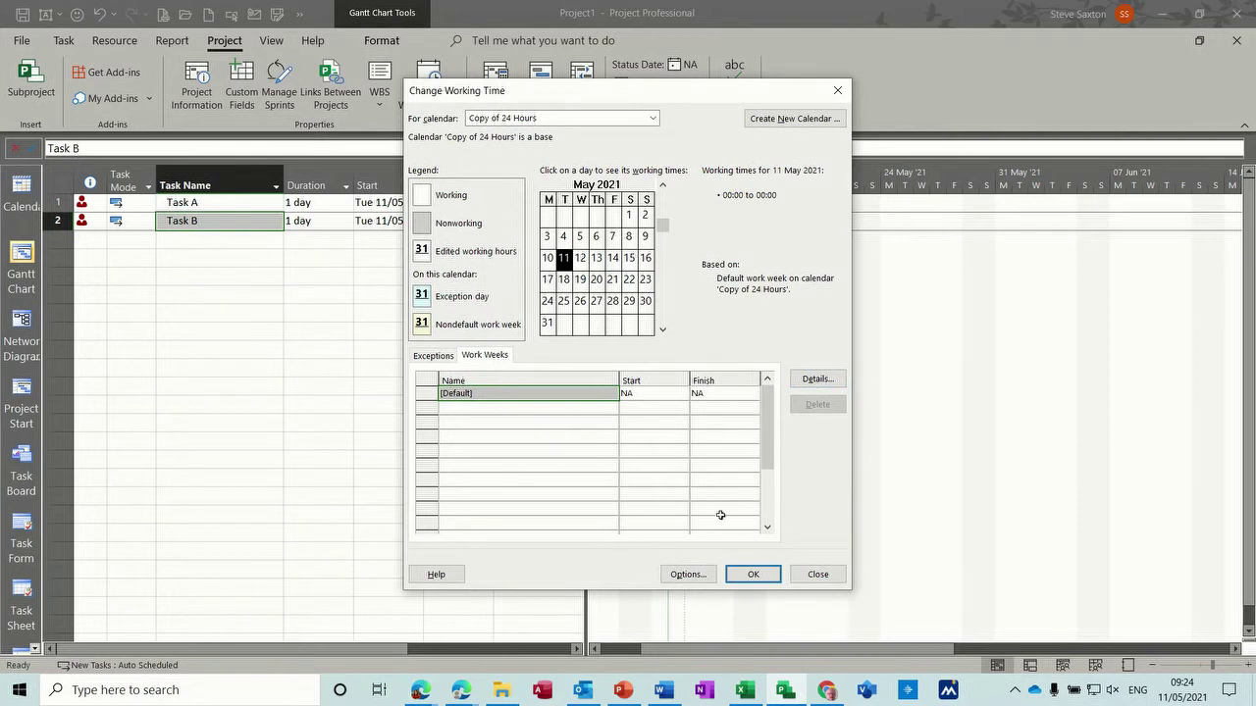
left_click(750, 574)
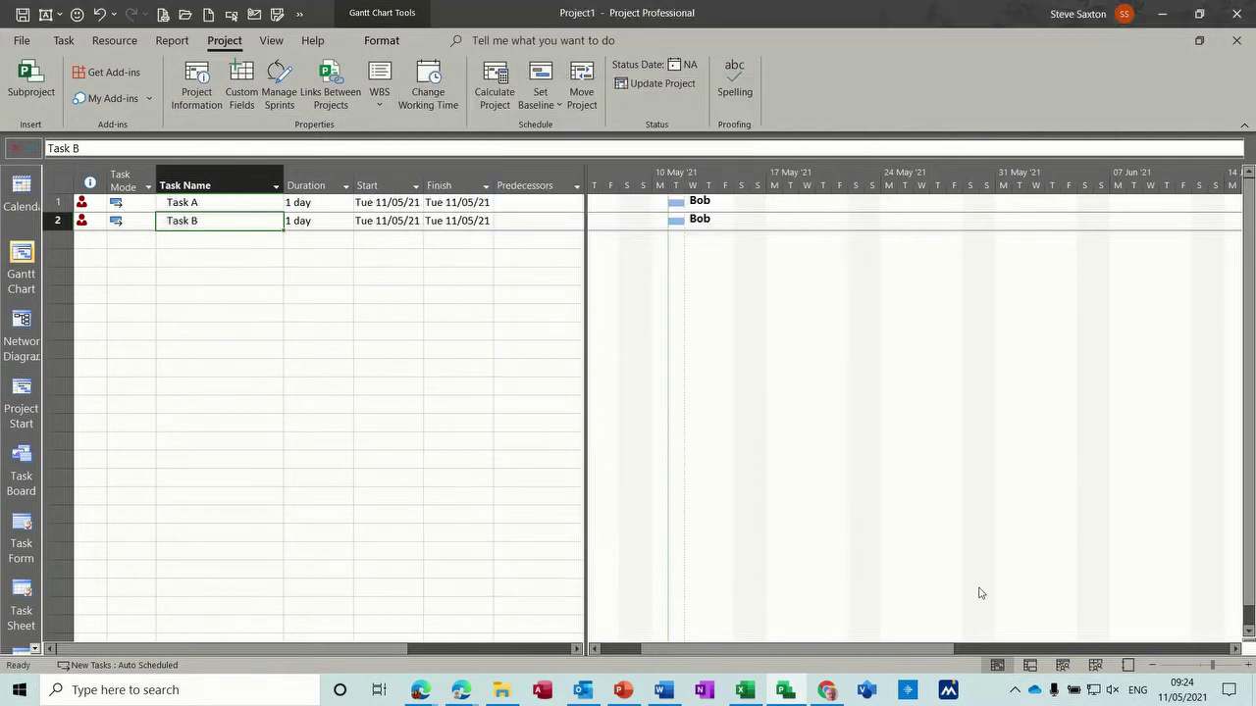
Set the base calendar of the overallocated resource to Copy of 24 Hours in the resource sheet.
left_click(1095, 665)
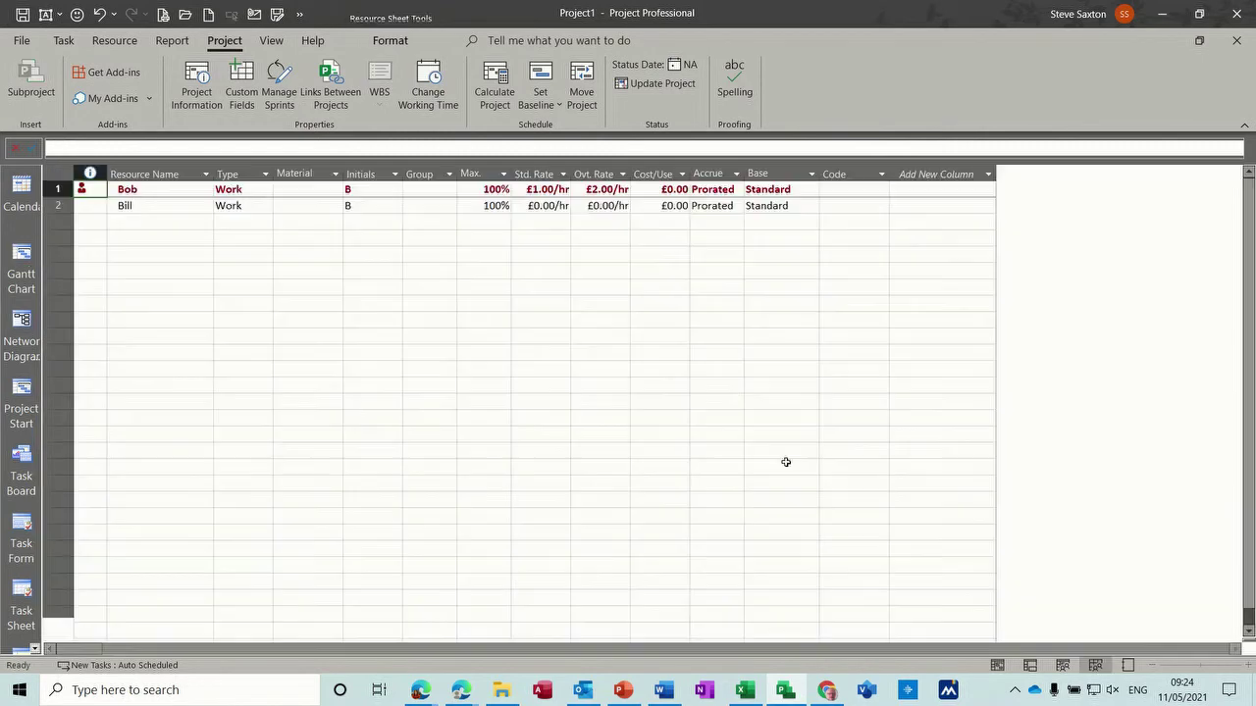
double_click(168, 192)
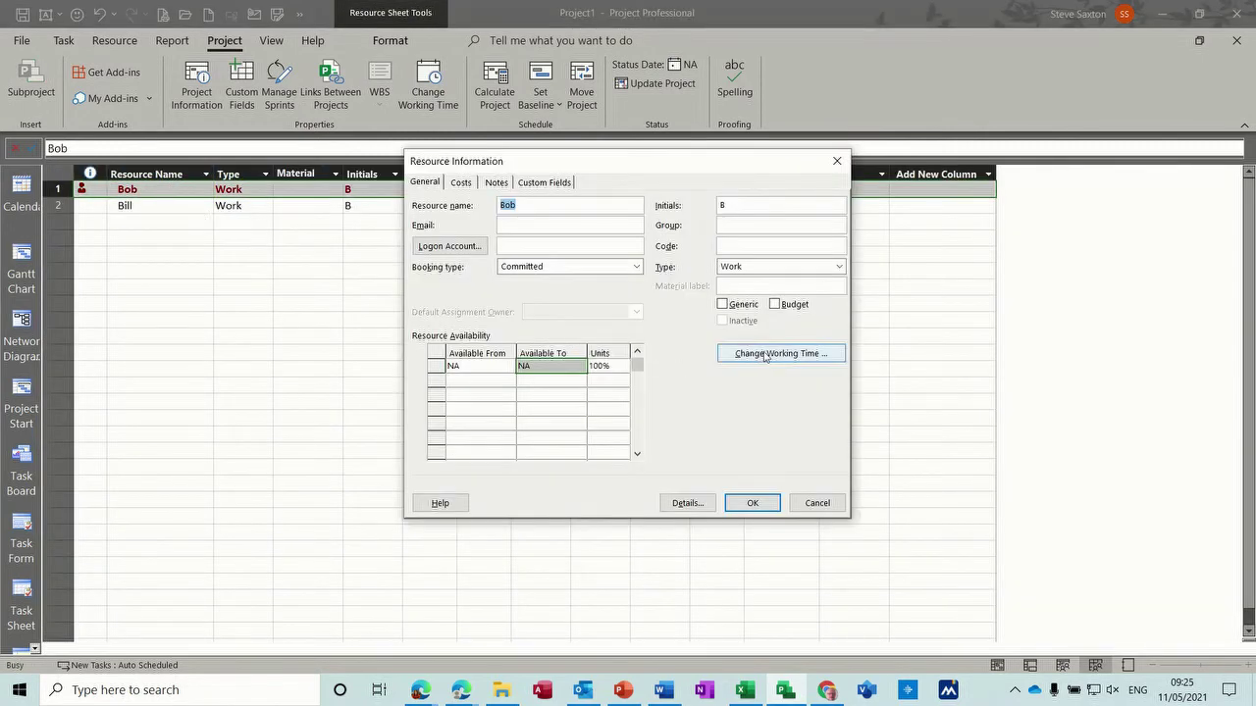
left_click(766, 354)
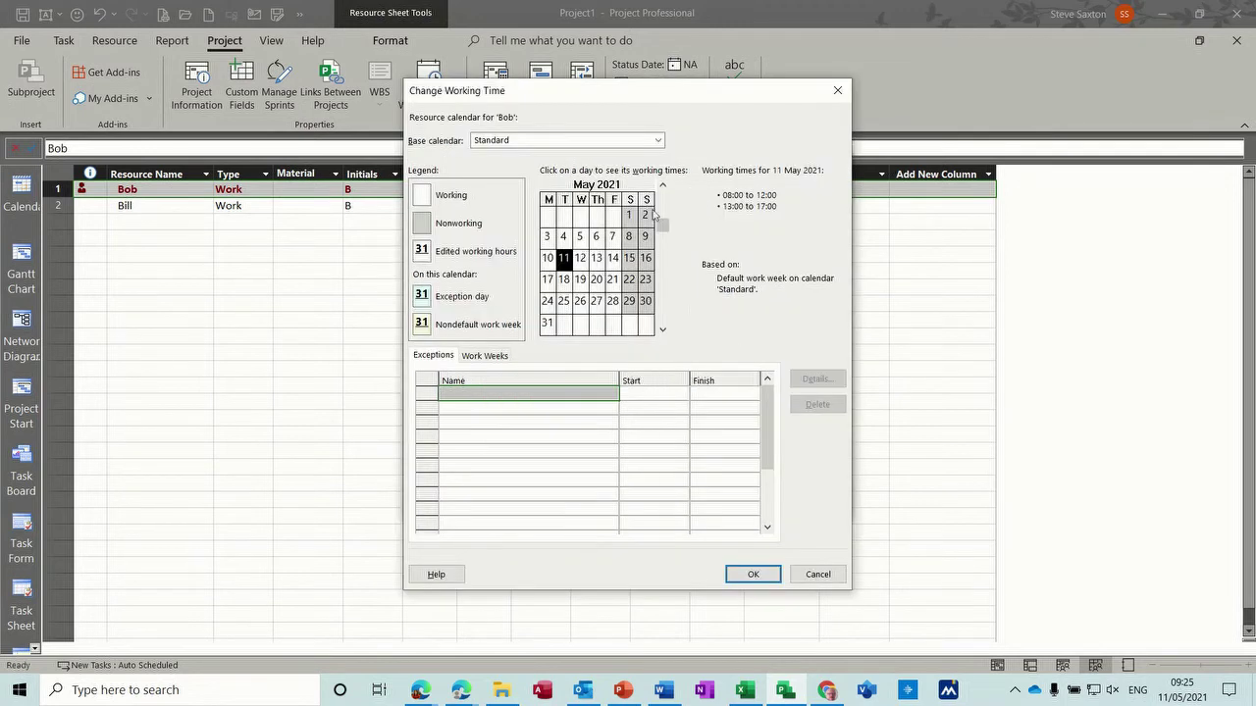
left_click(642, 142)
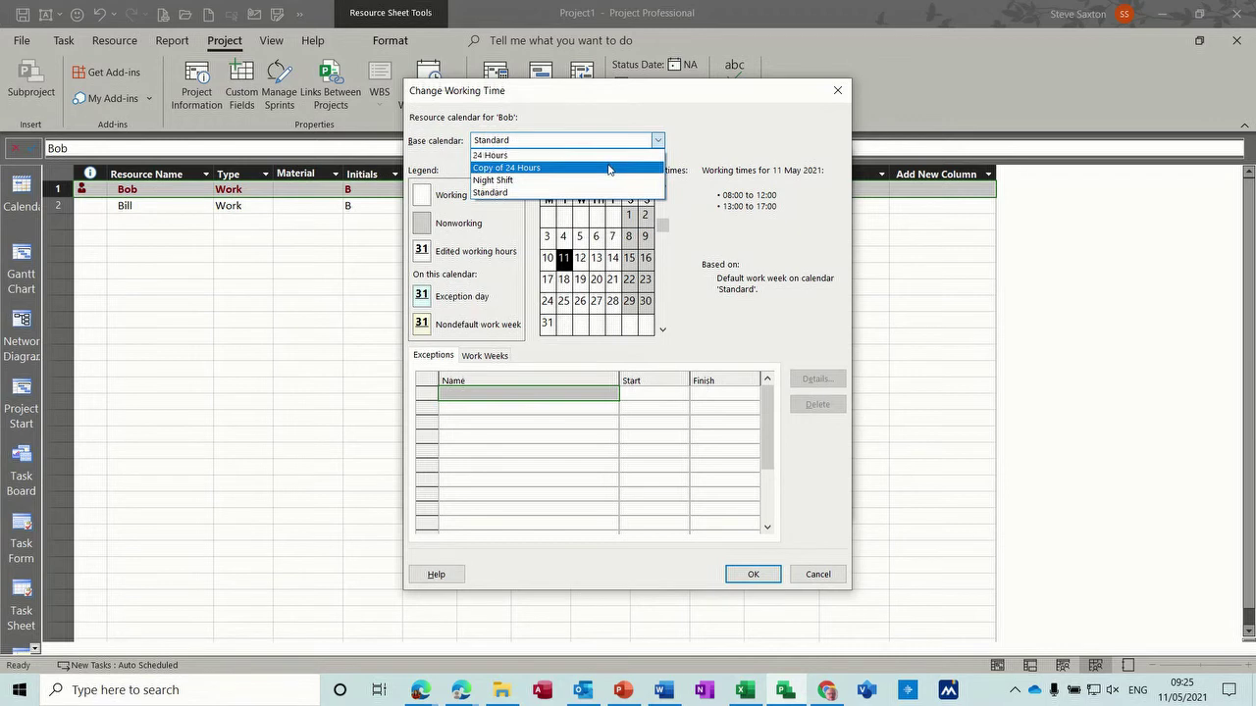
left_click(600, 169)
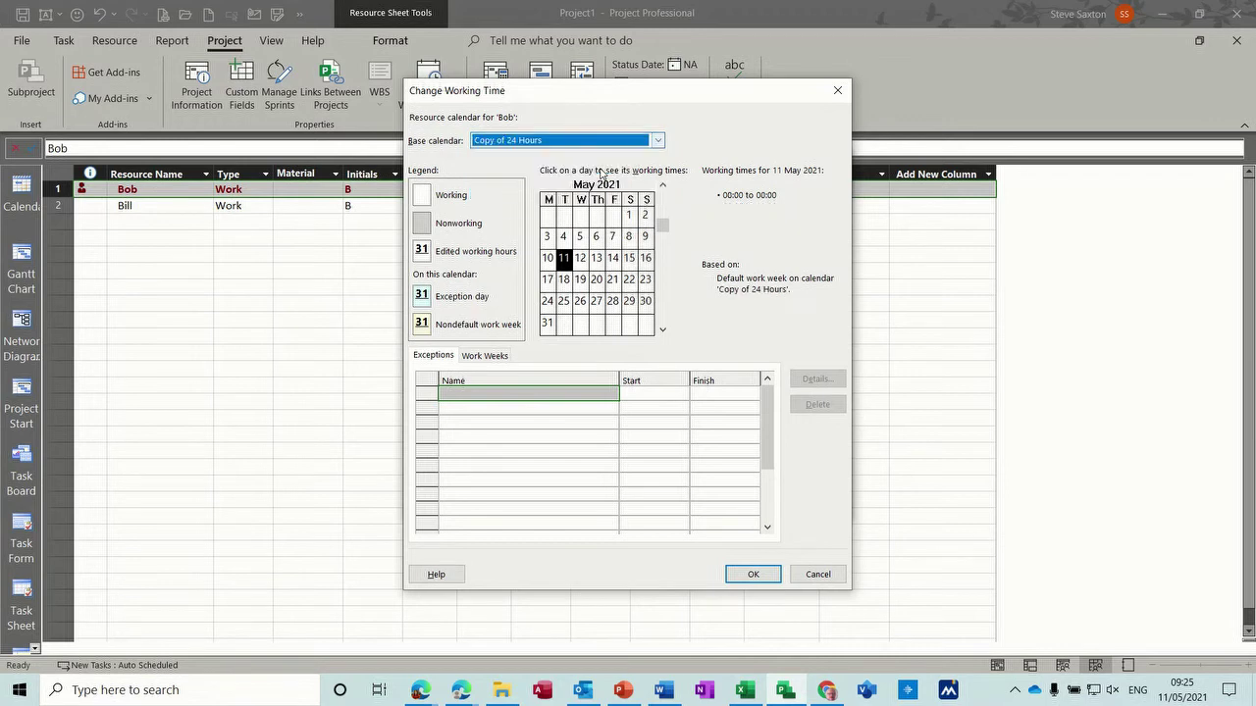
left_click(749, 575)
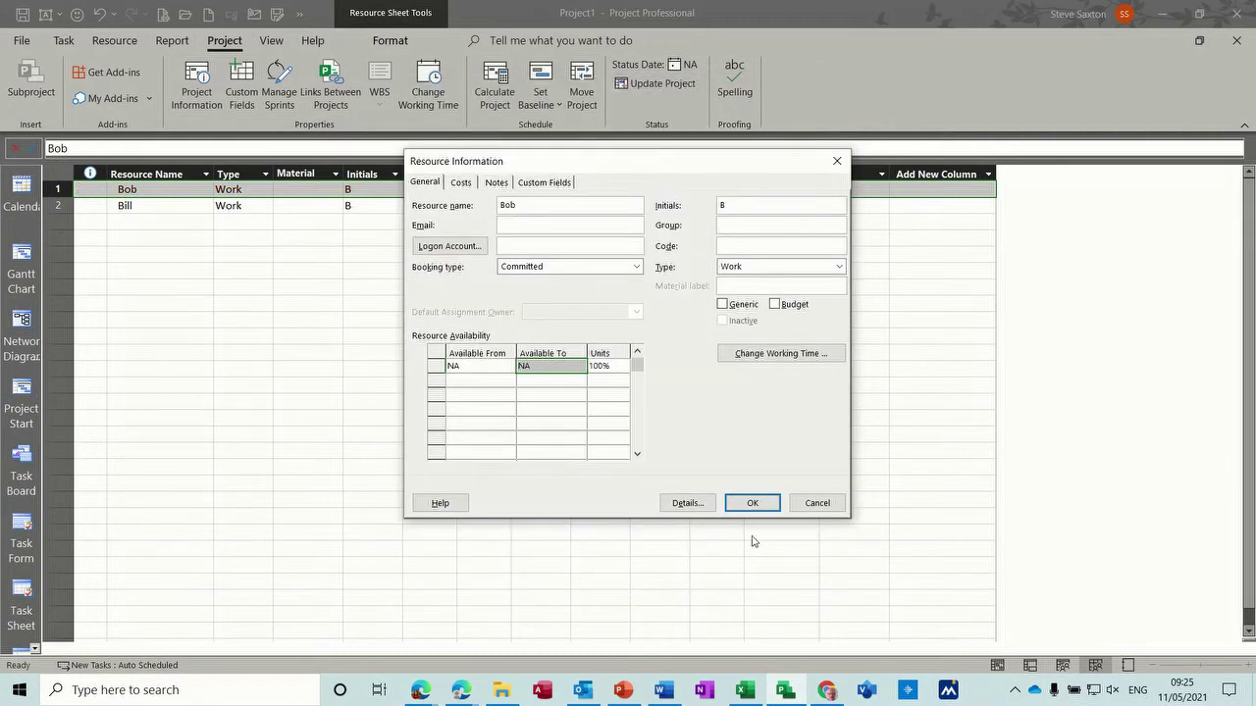
left_click(753, 504)
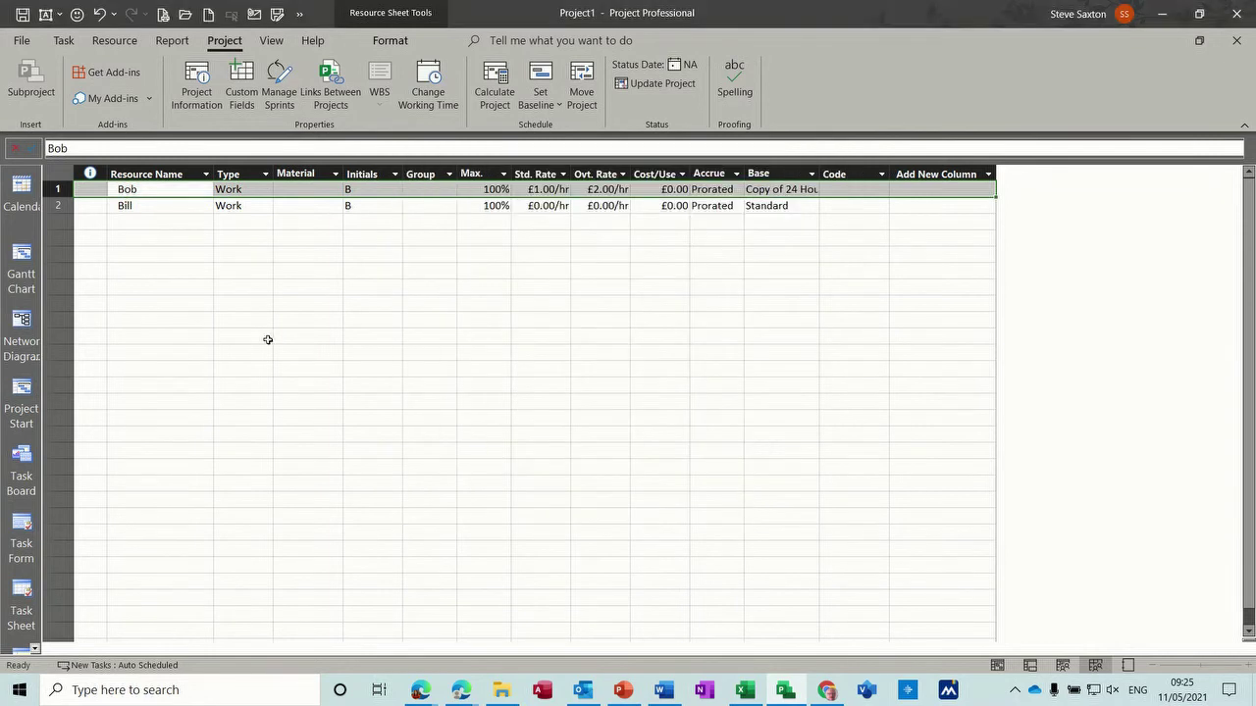
Return to the Gantt chart, make task 1 the predecessor of Task B and select Task B.
left_click(21, 259)
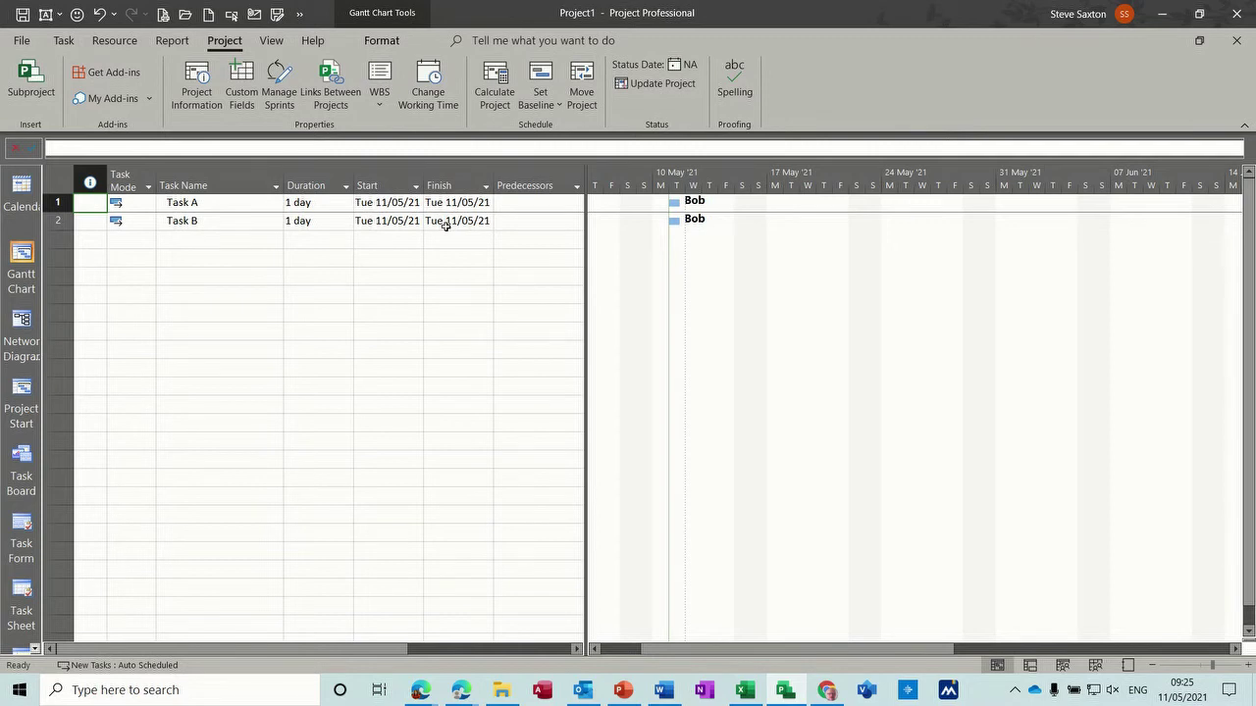
left_click(511, 227)
type("1")
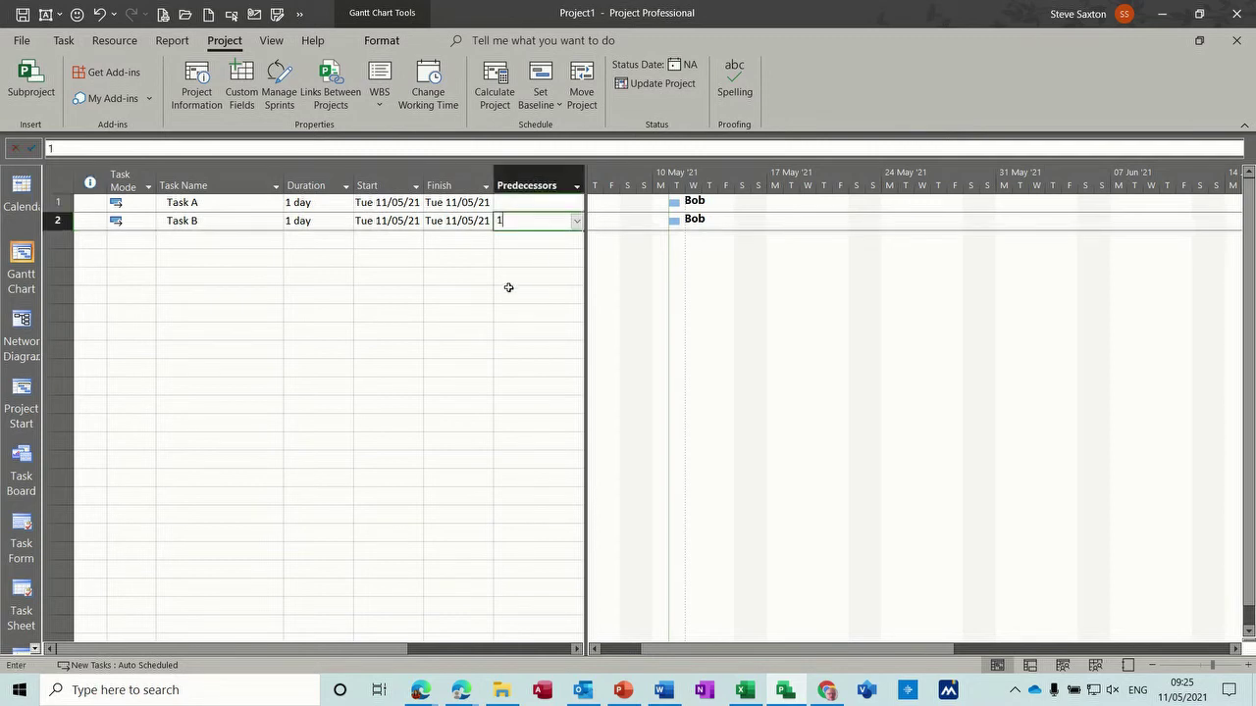
left_click(221, 220)
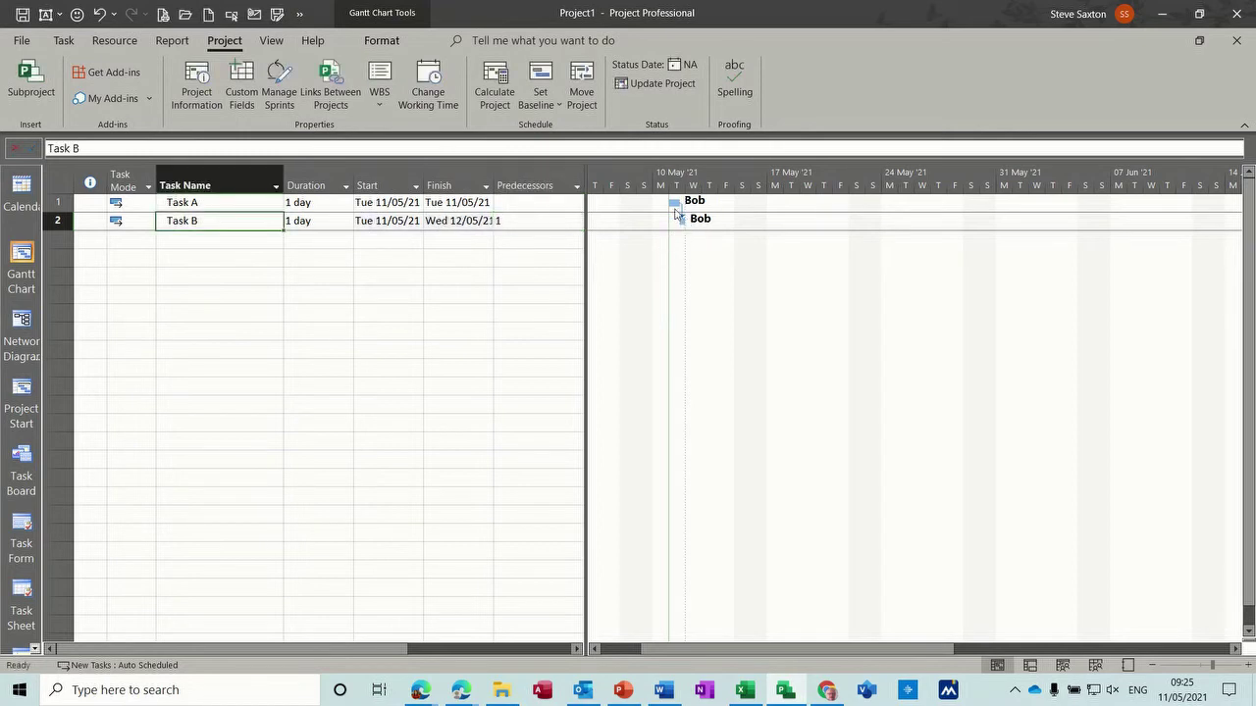
Change the Gantt chart timescale to a single middle tier with units of hours.
double_click(726, 188)
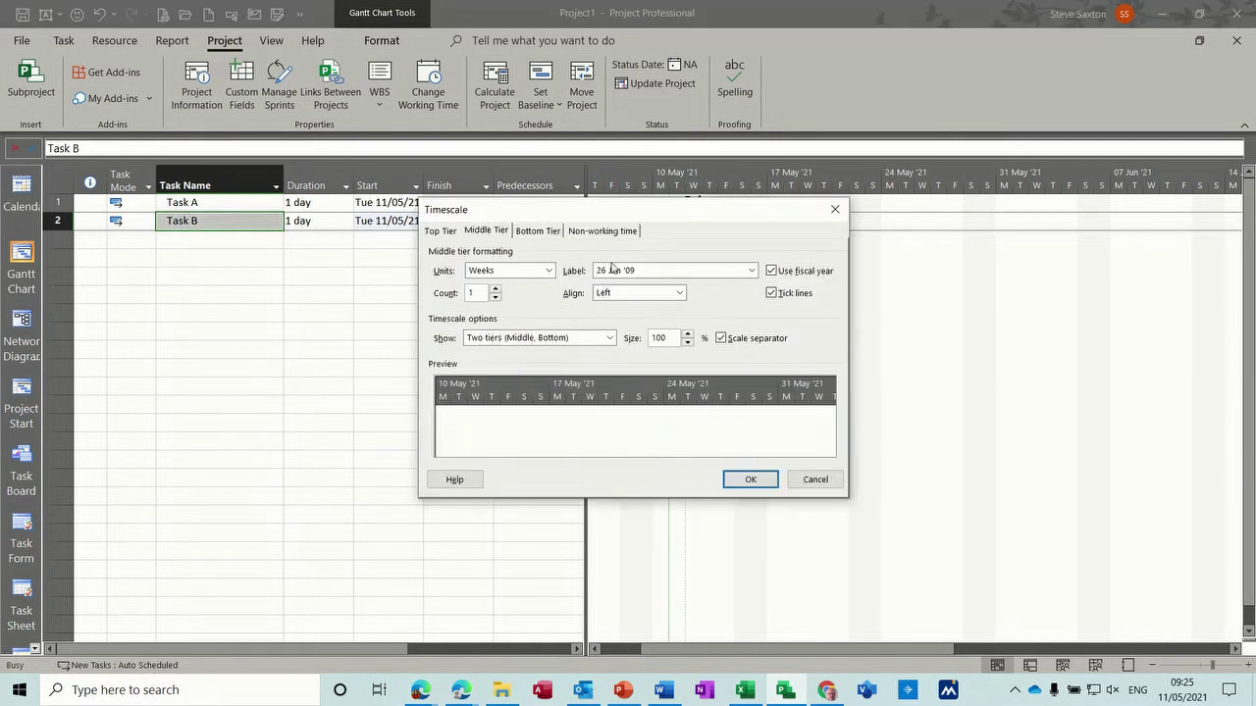
left_click(551, 273)
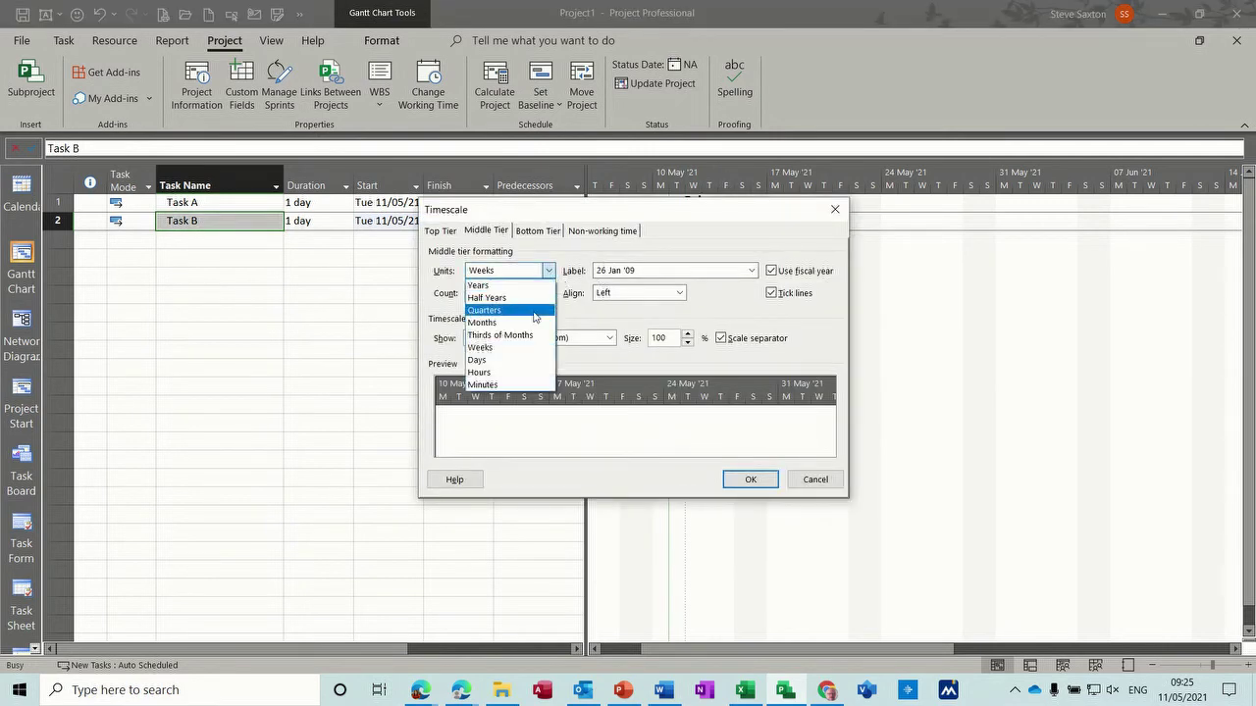
left_click(480, 373)
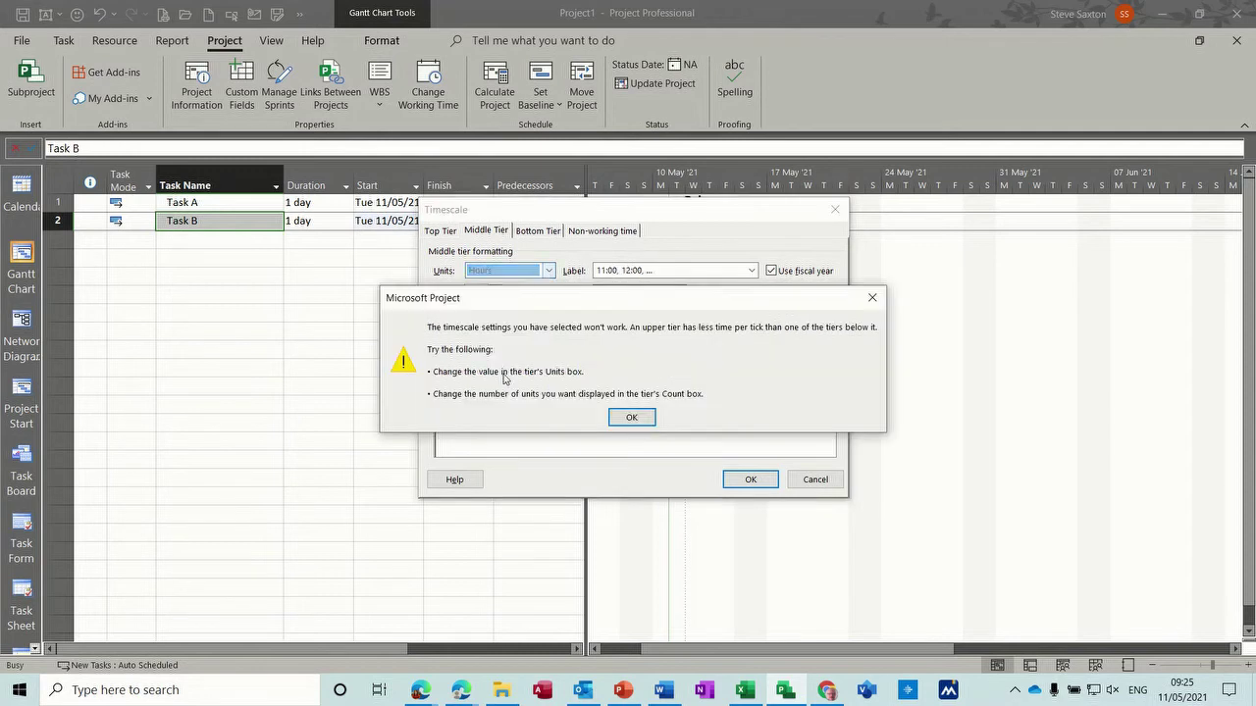
left_click(628, 418)
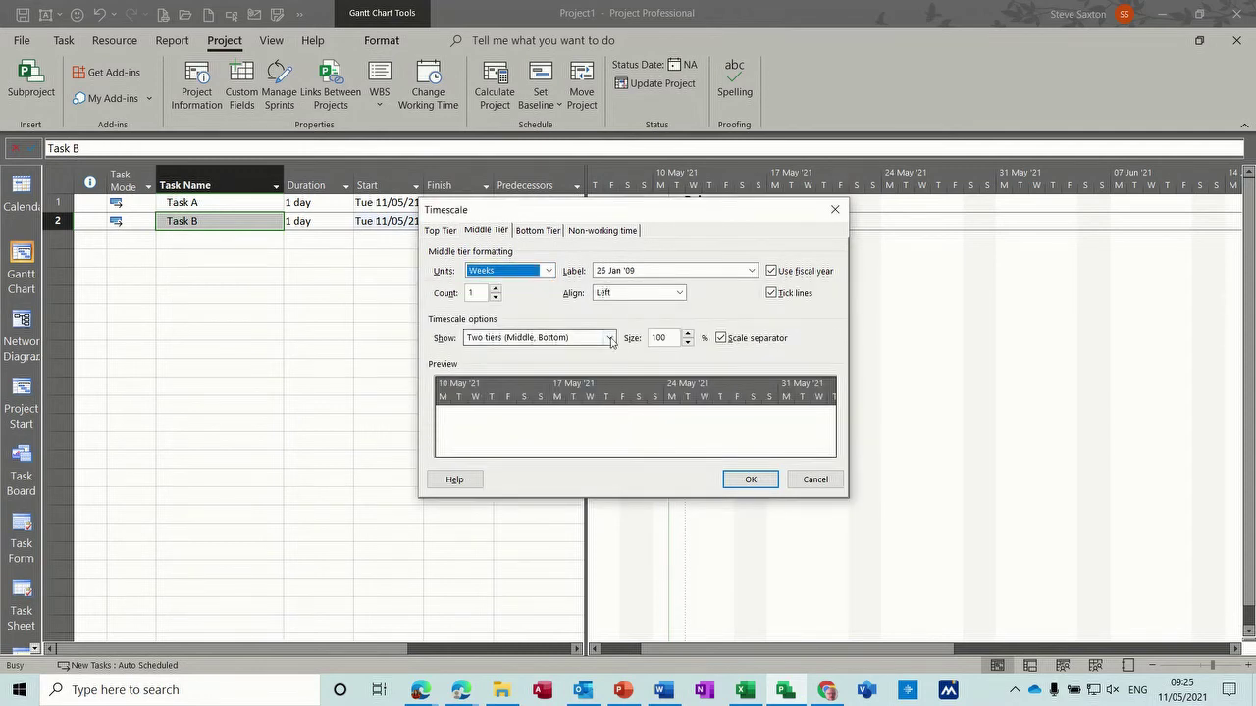
left_click(608, 338)
left_click(566, 354)
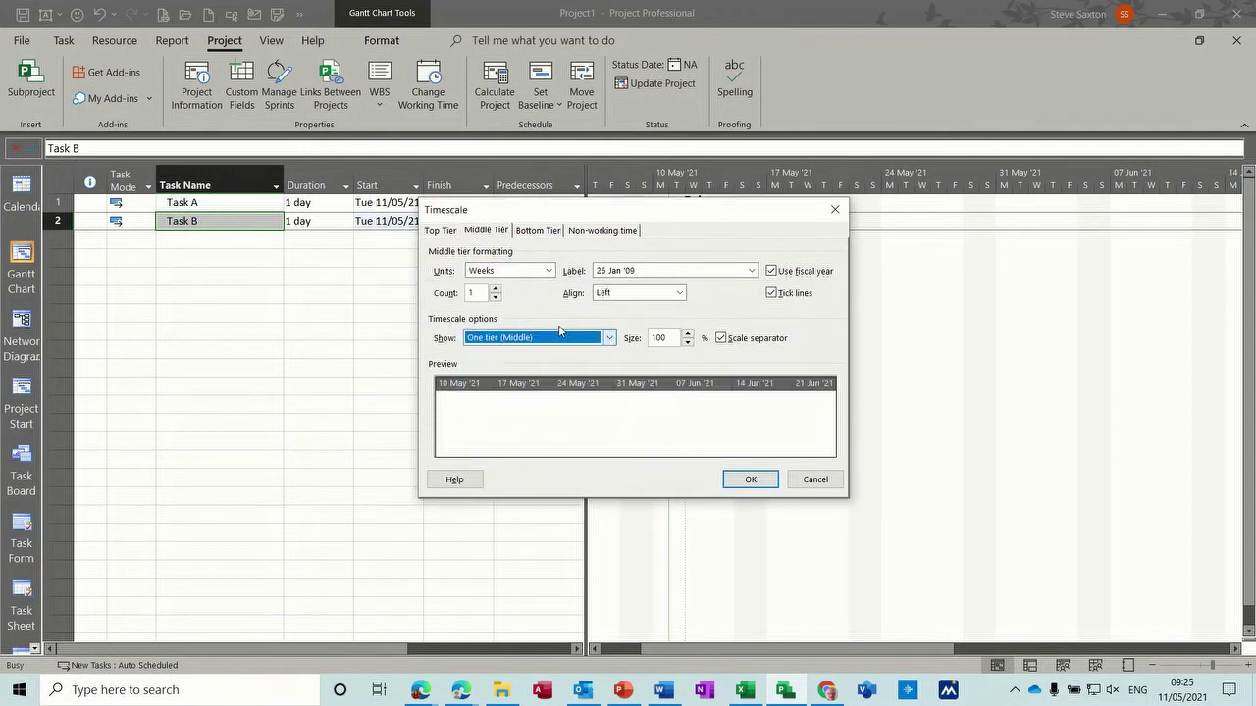
left_click(549, 274)
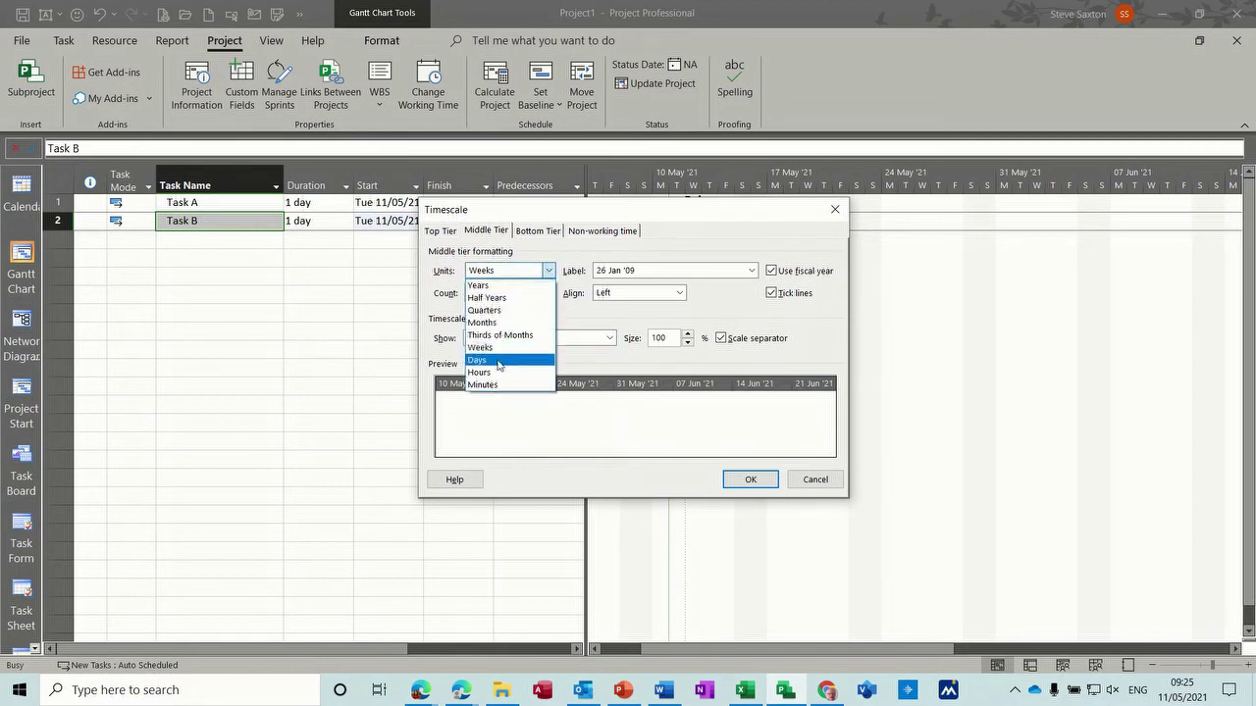
left_click(495, 373)
left_click(746, 479)
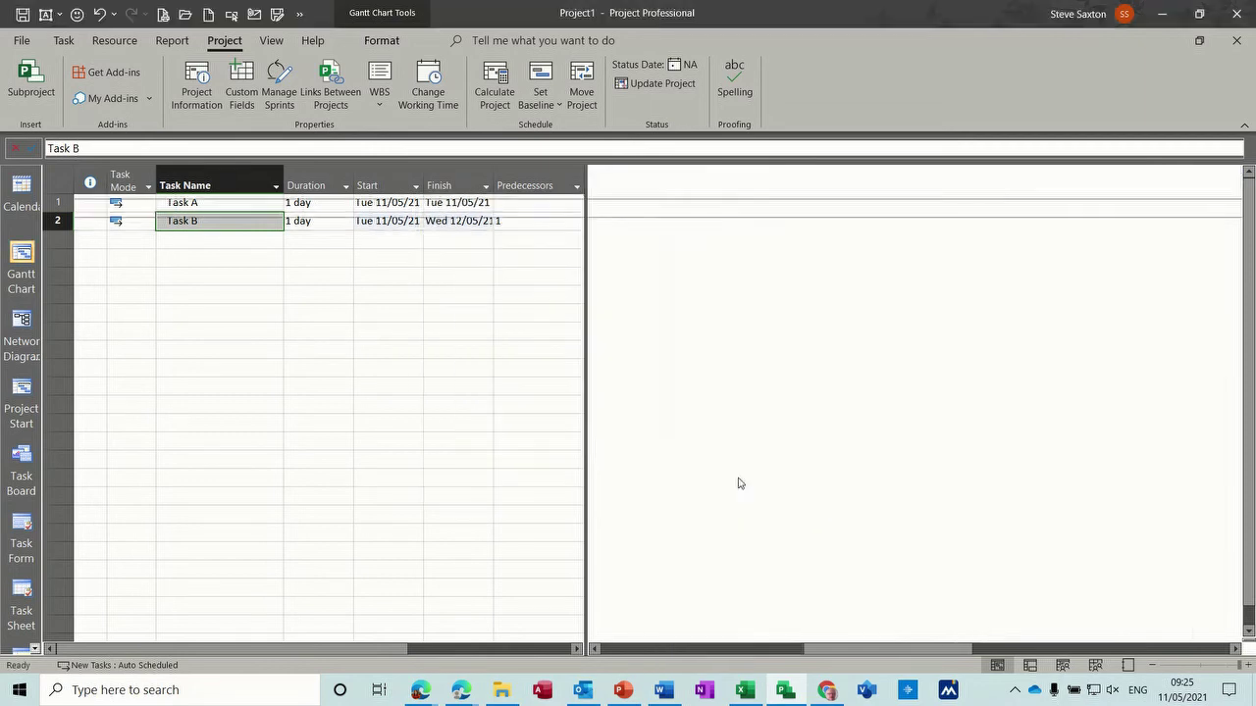
Bring Task B into view on the hourly timescale to examine its working hours, and undo the timescale change.
left_click(63, 40)
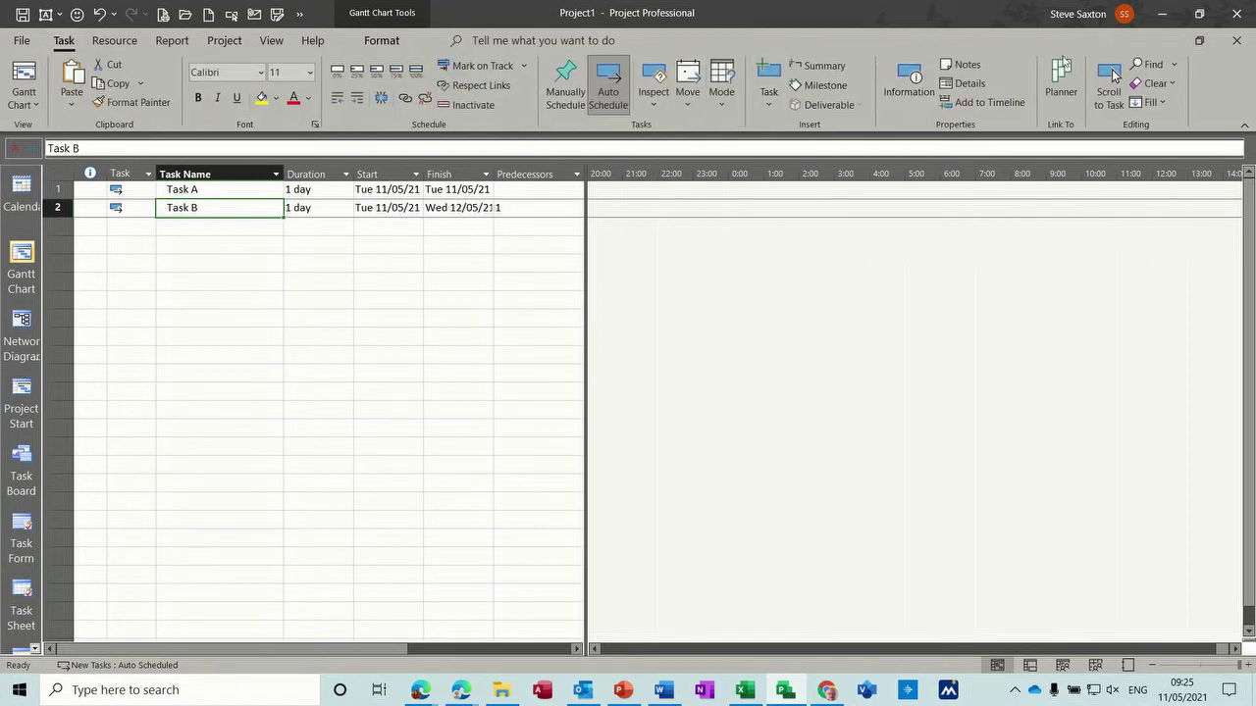
left_click(1110, 79)
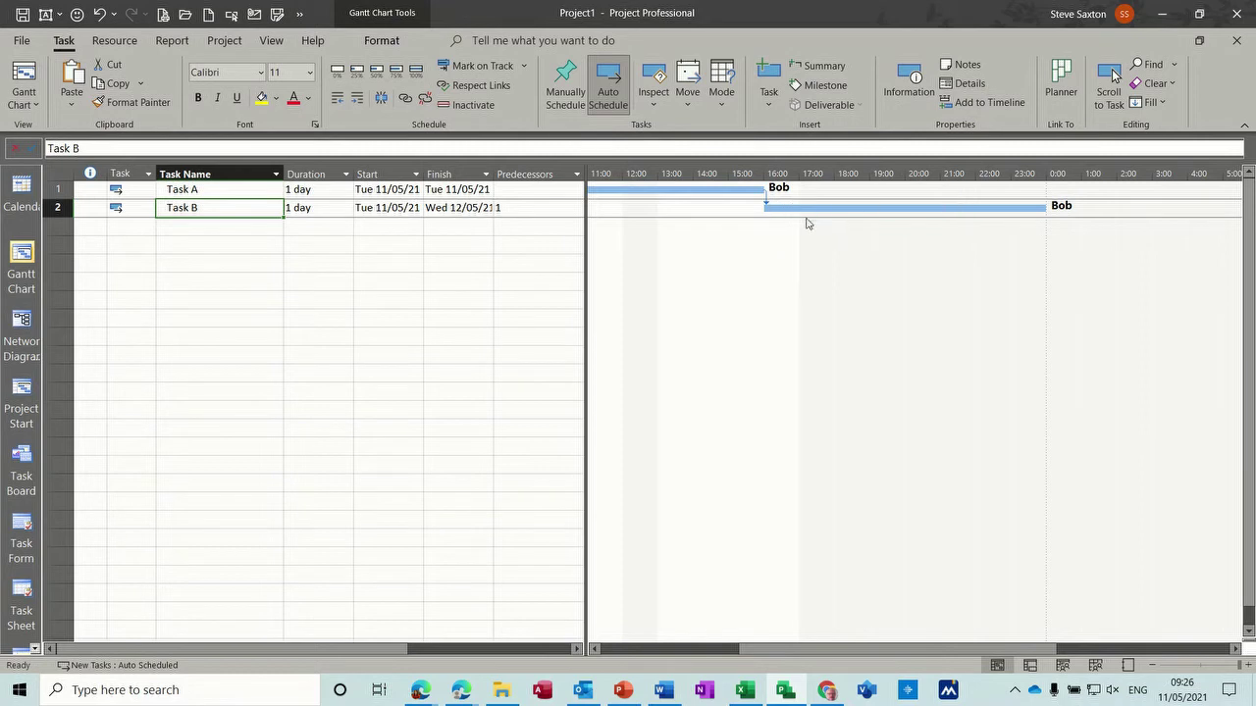
mouse_move(1008, 208)
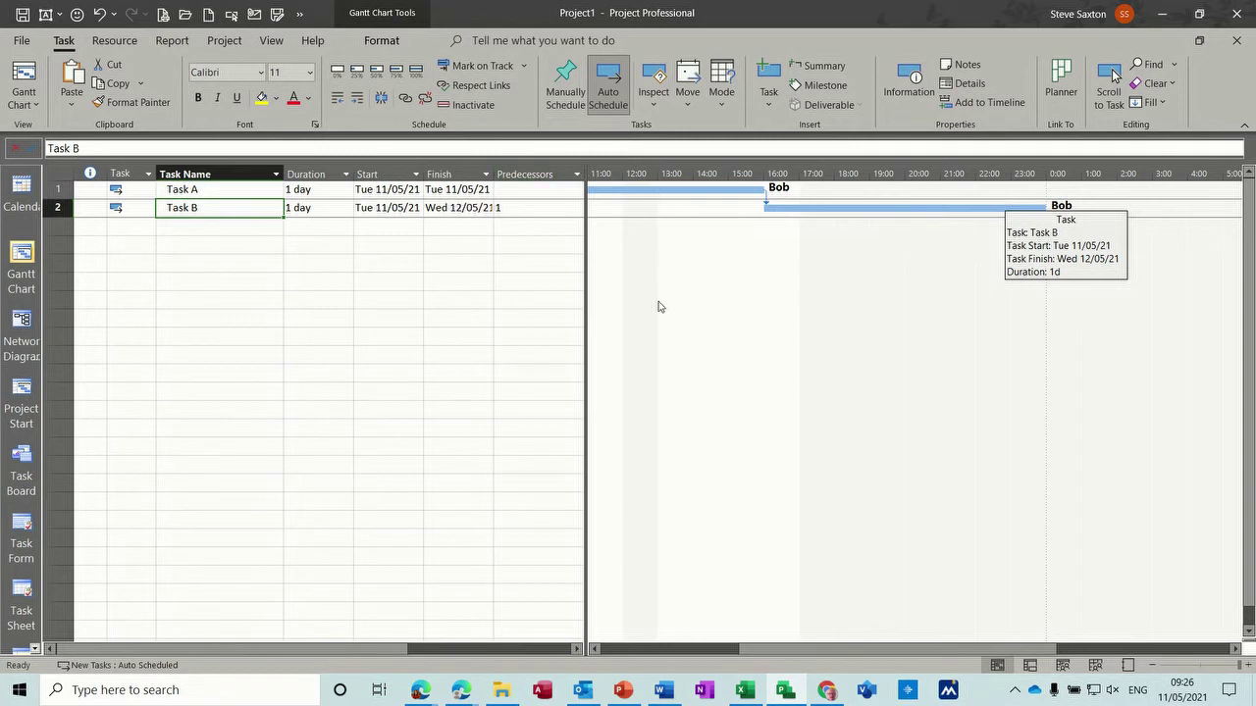
scroll(658, 303, "down", 3)
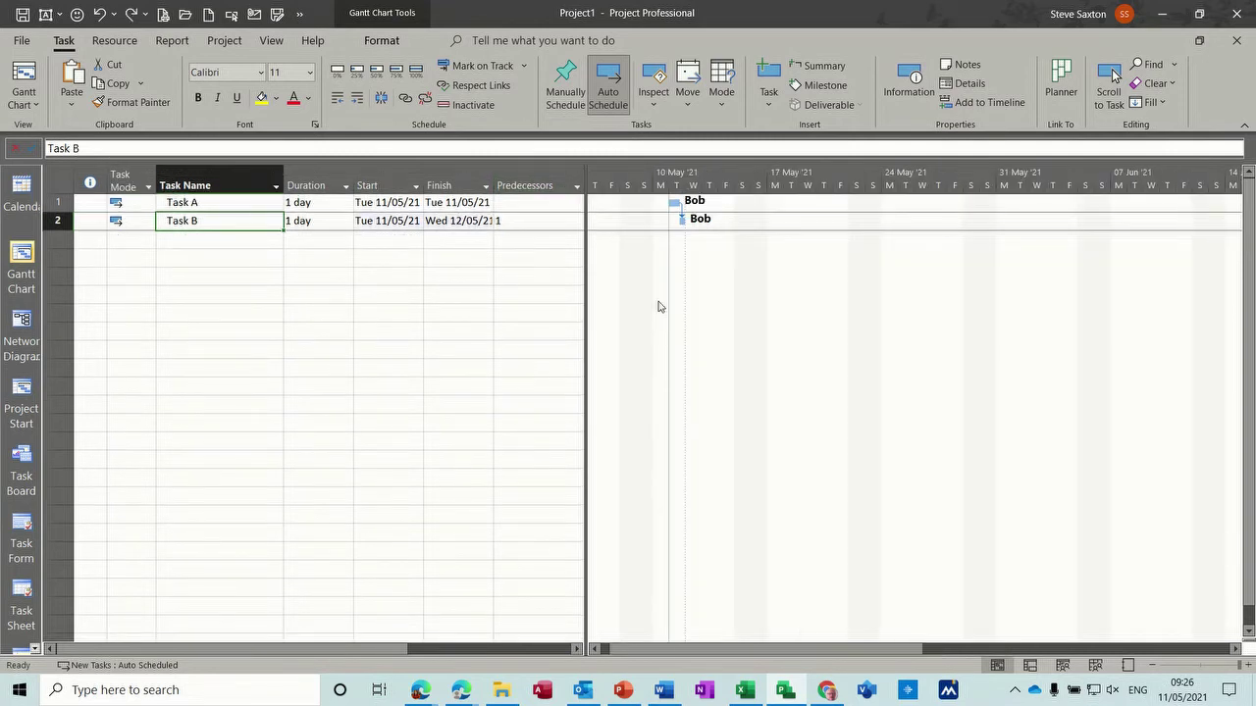
Remove the predecessor from Task B and select the task's name.
left_click(514, 224)
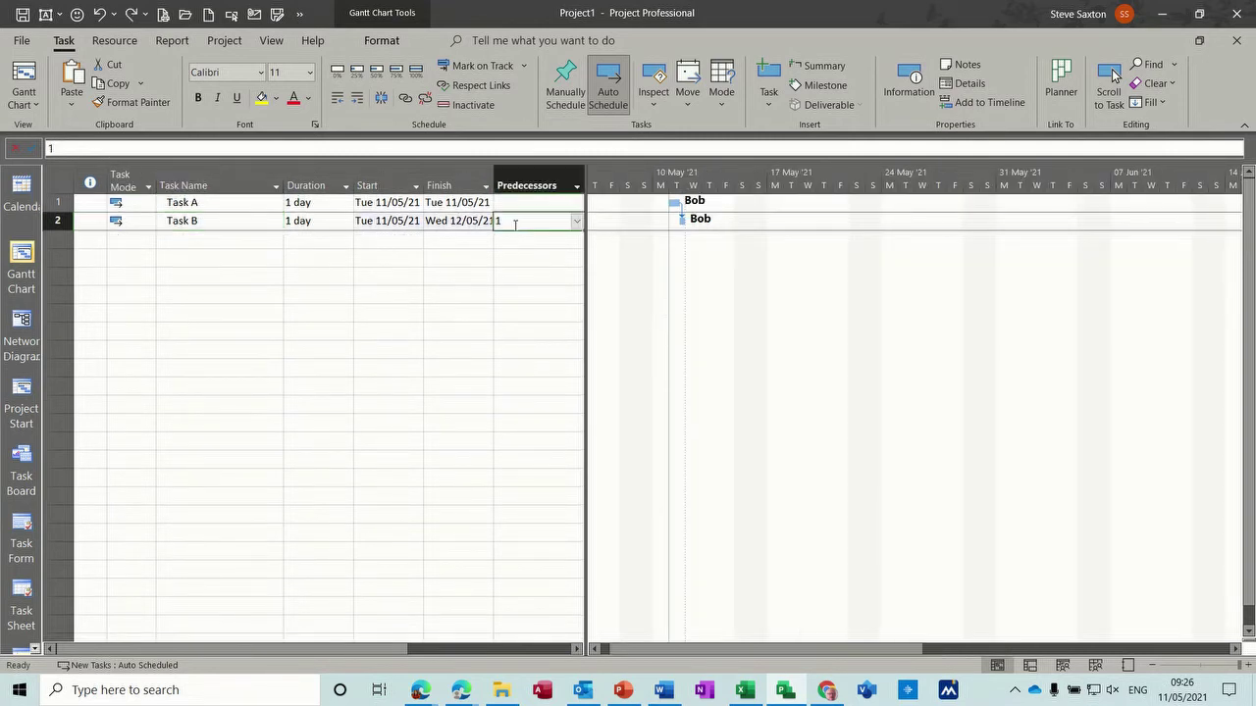
key("Delete")
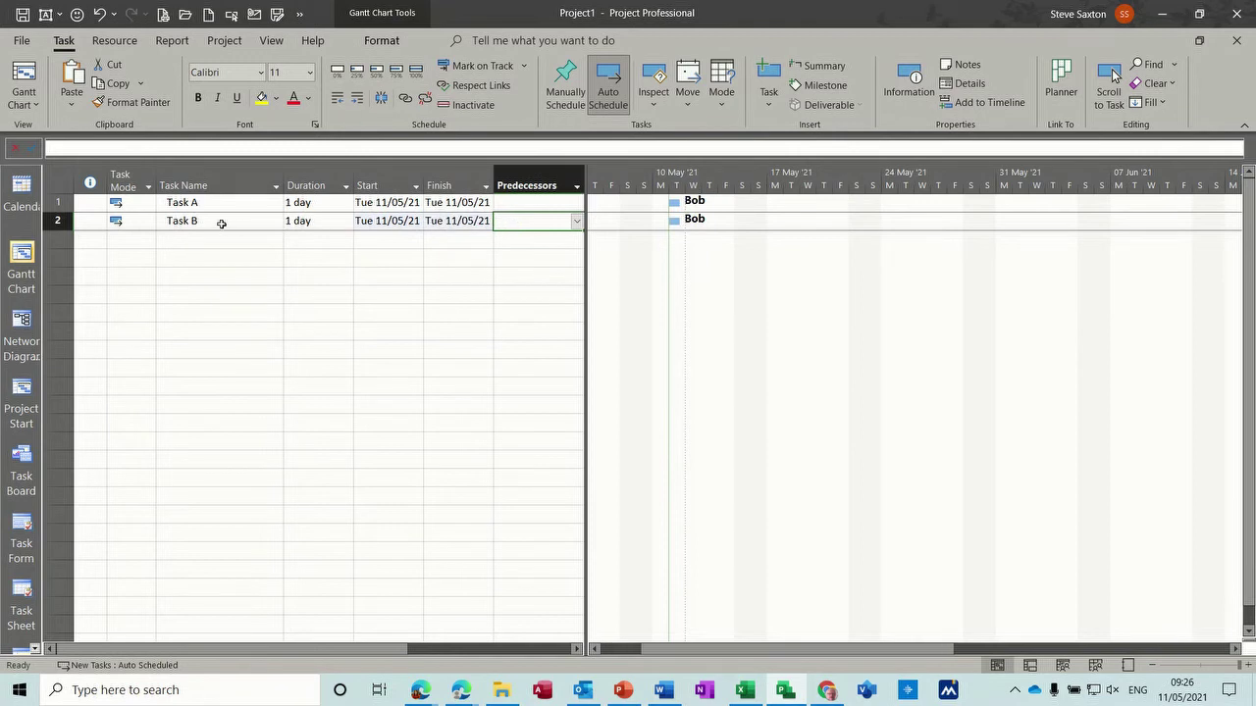
left_click(222, 224)
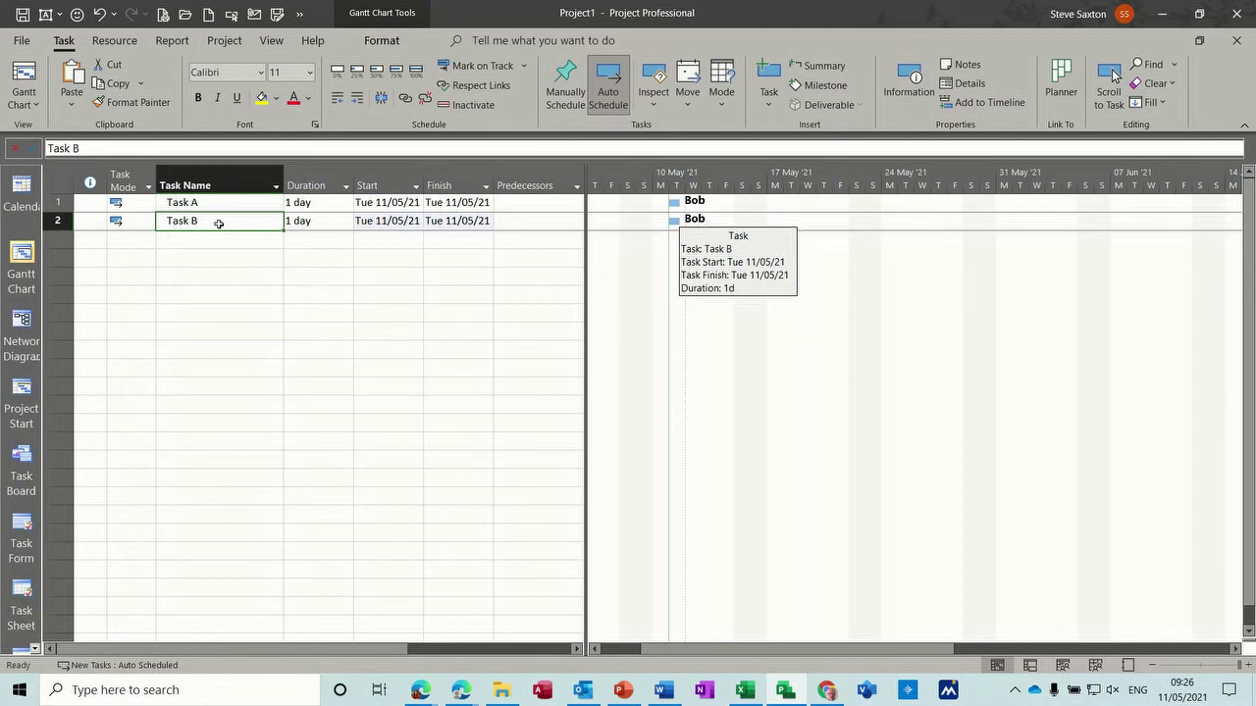
Create a new base calendar named Overtime as a copy of the Standard calendar.
left_click(208, 41)
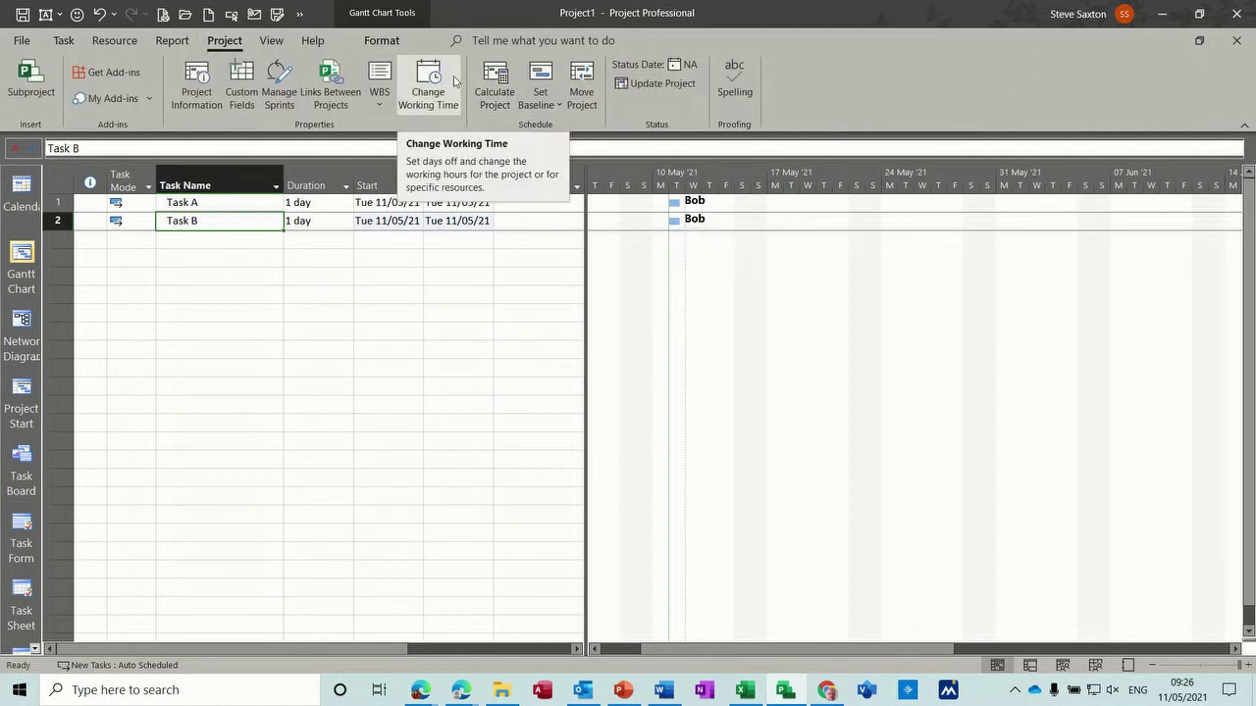
left_click(434, 79)
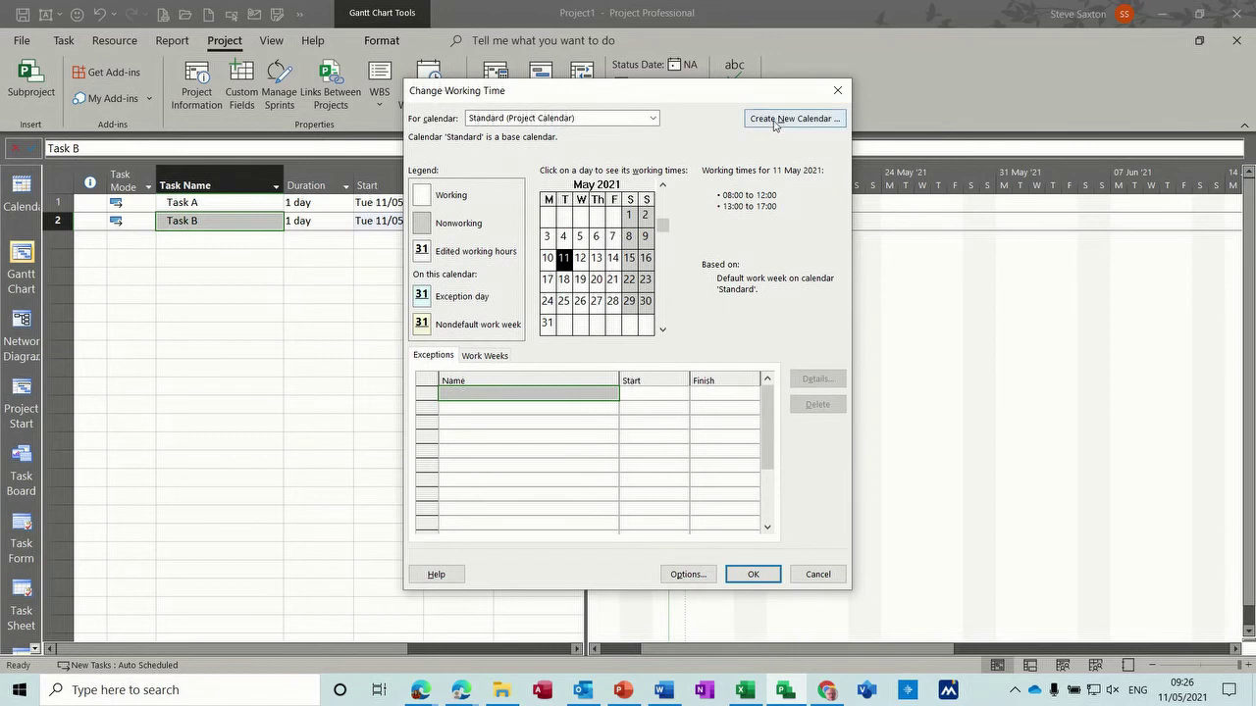
left_click(774, 119)
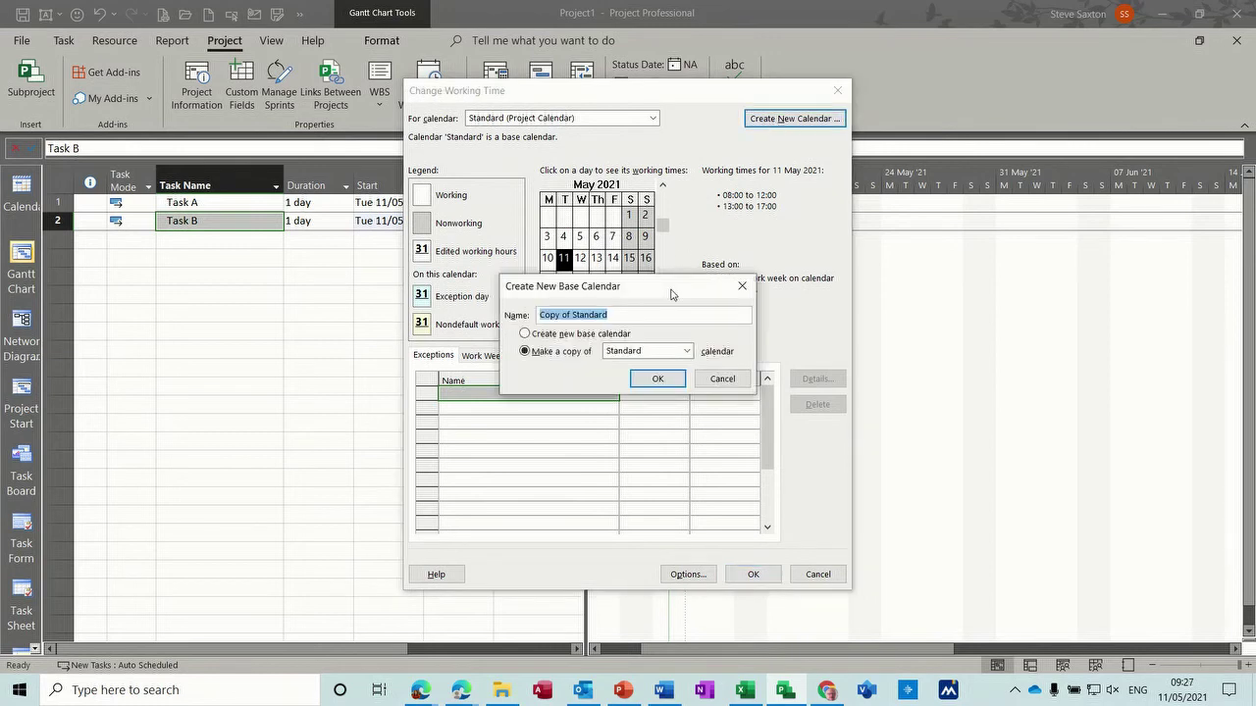
type("Overtime")
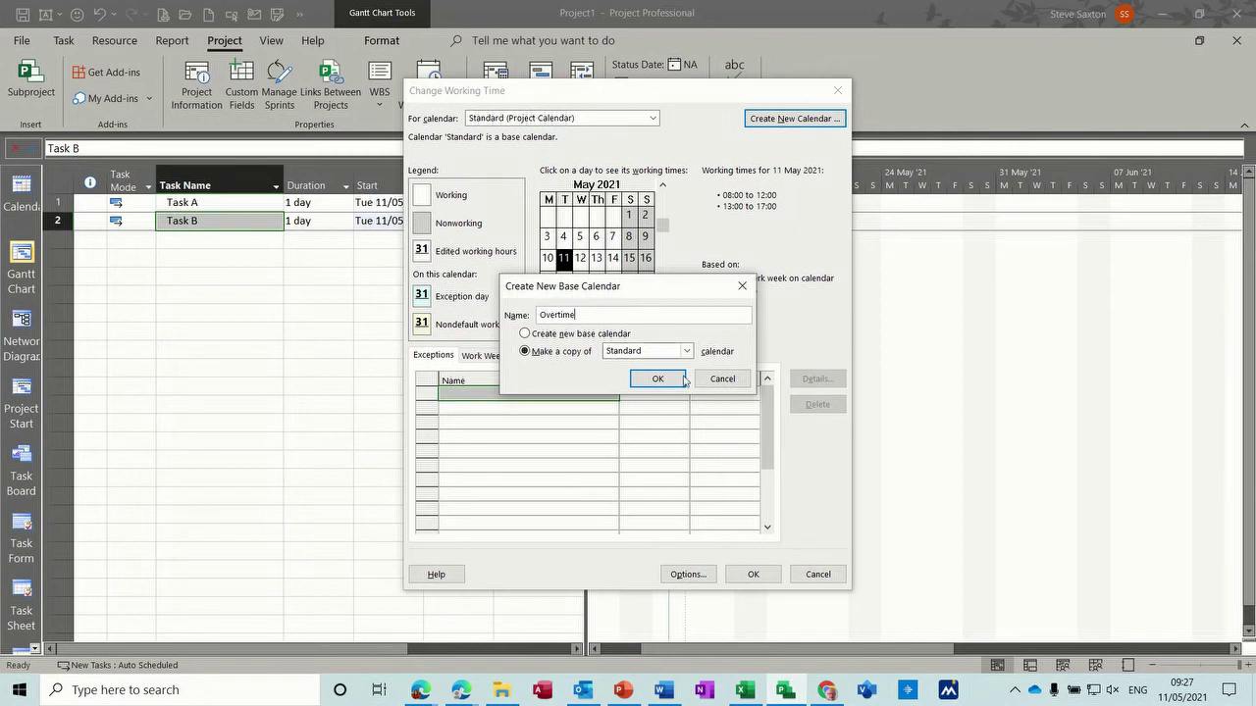
left_click(650, 379)
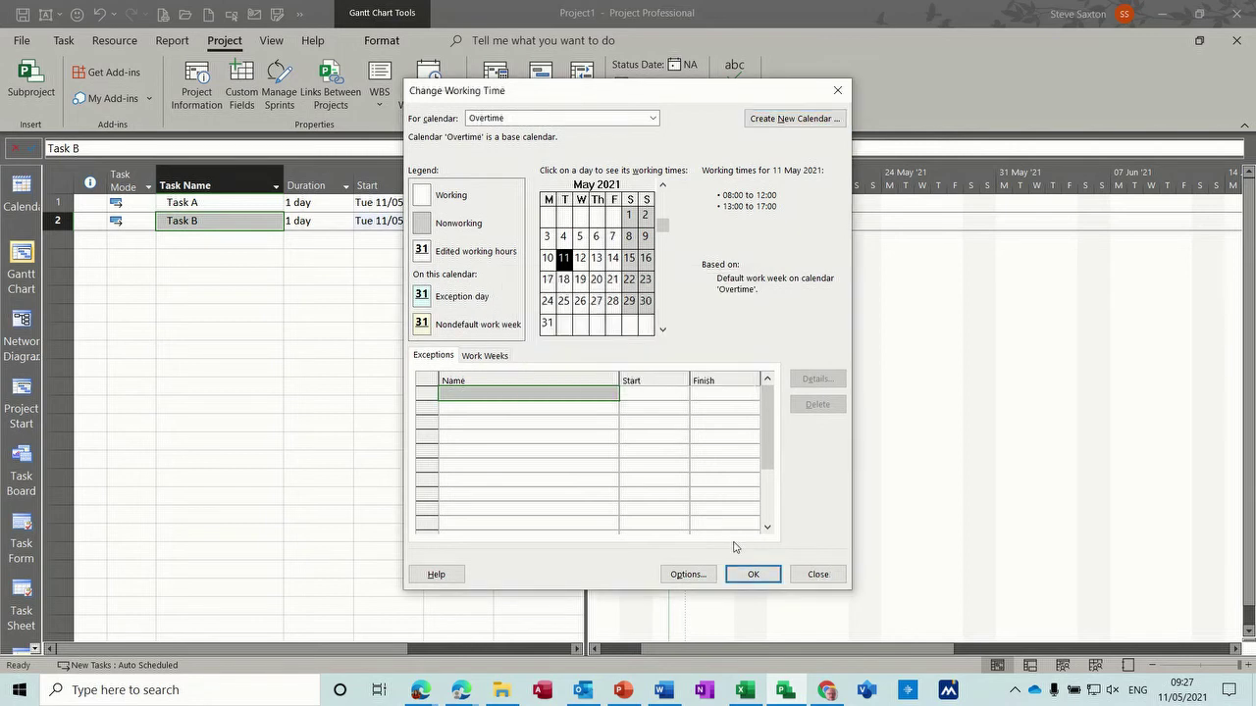
left_click(751, 575)
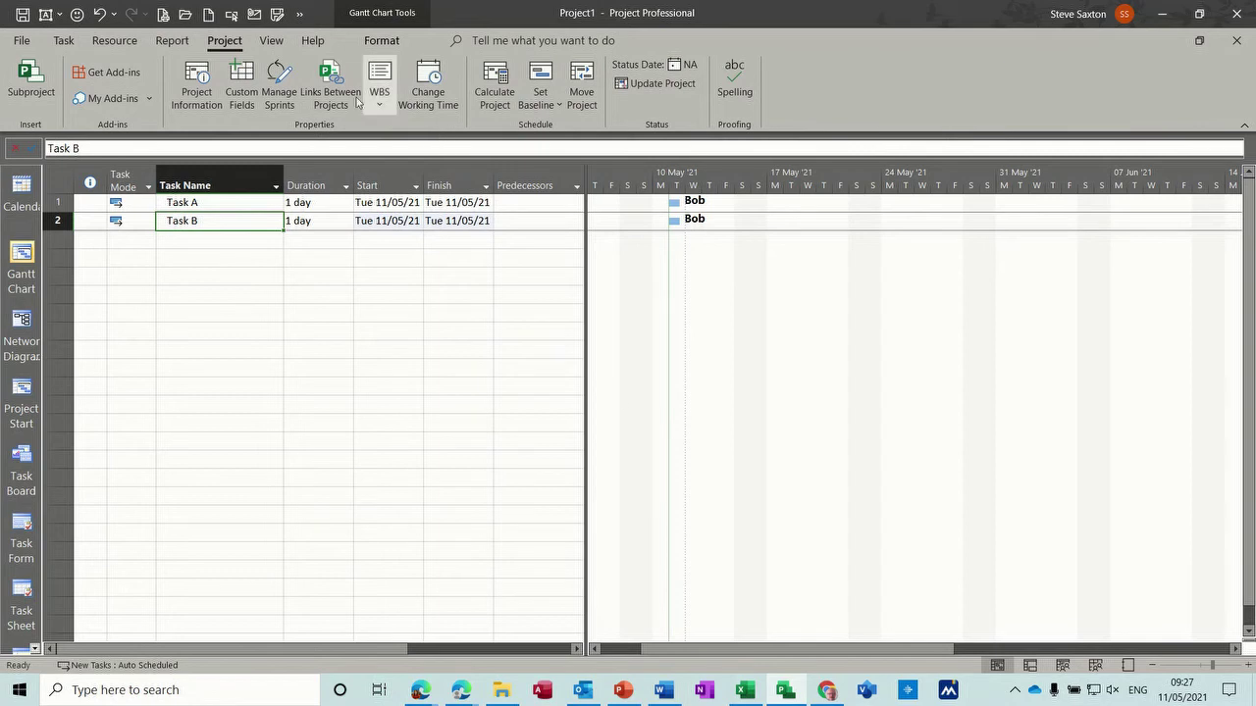
In the Overtime calendar's default work week, set specific working times for Monday to Friday with the afternoon shift ending at 20:00.
left_click(438, 81)
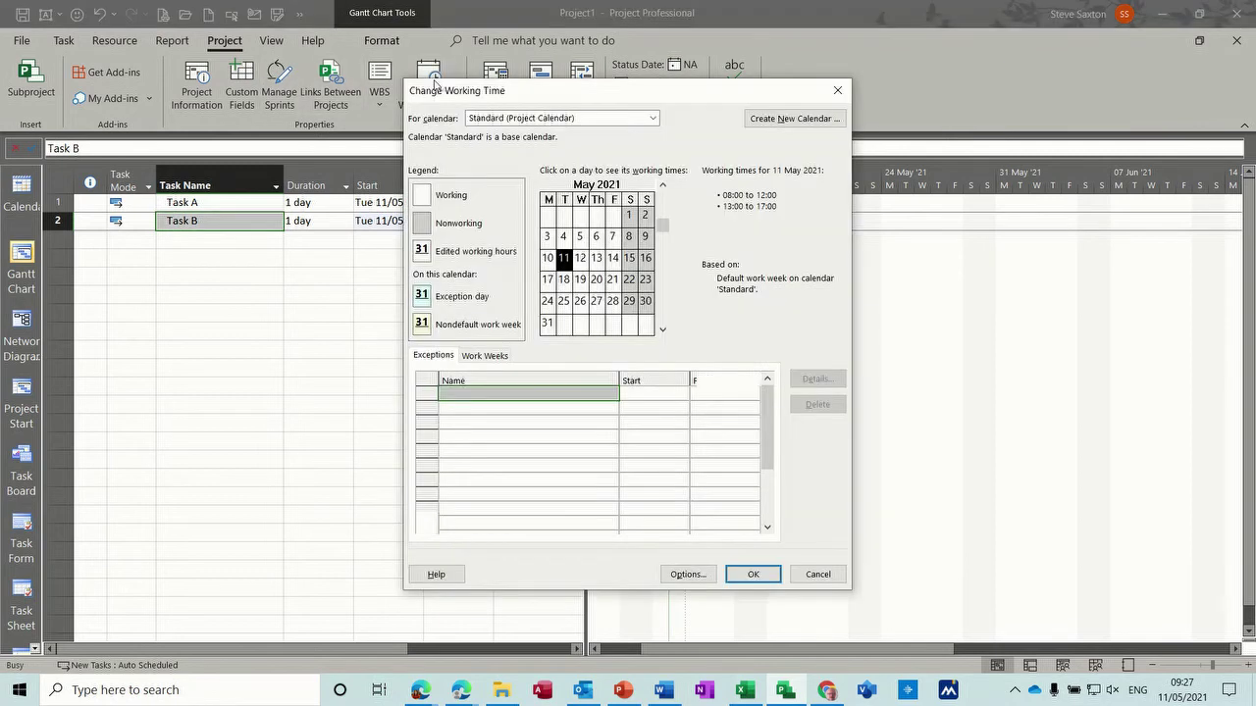
left_click(654, 119)
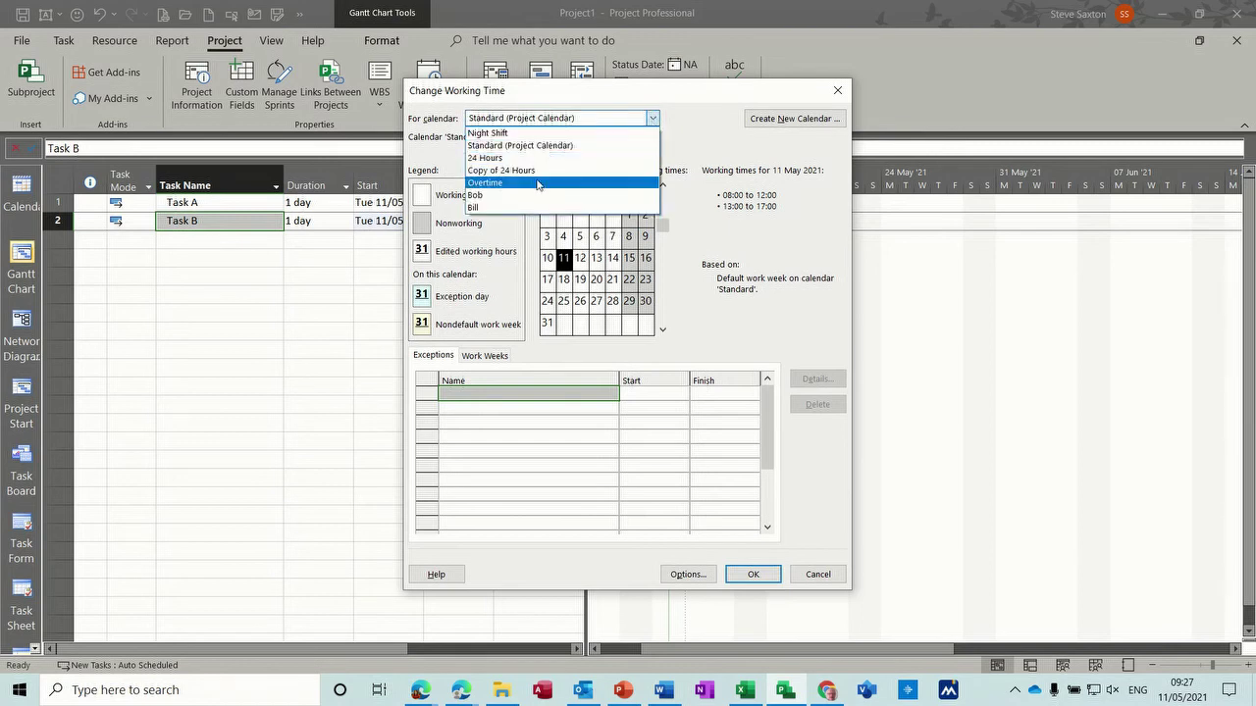
left_click(539, 183)
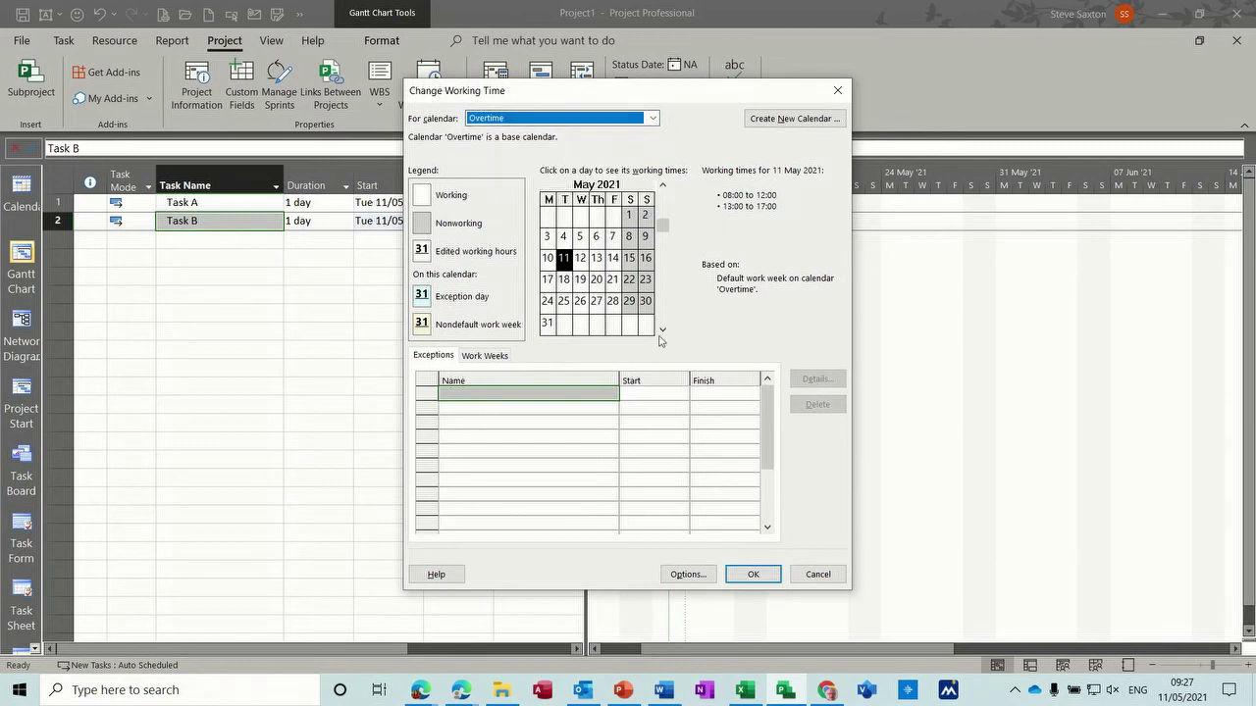
left_click(485, 355)
left_click(817, 380)
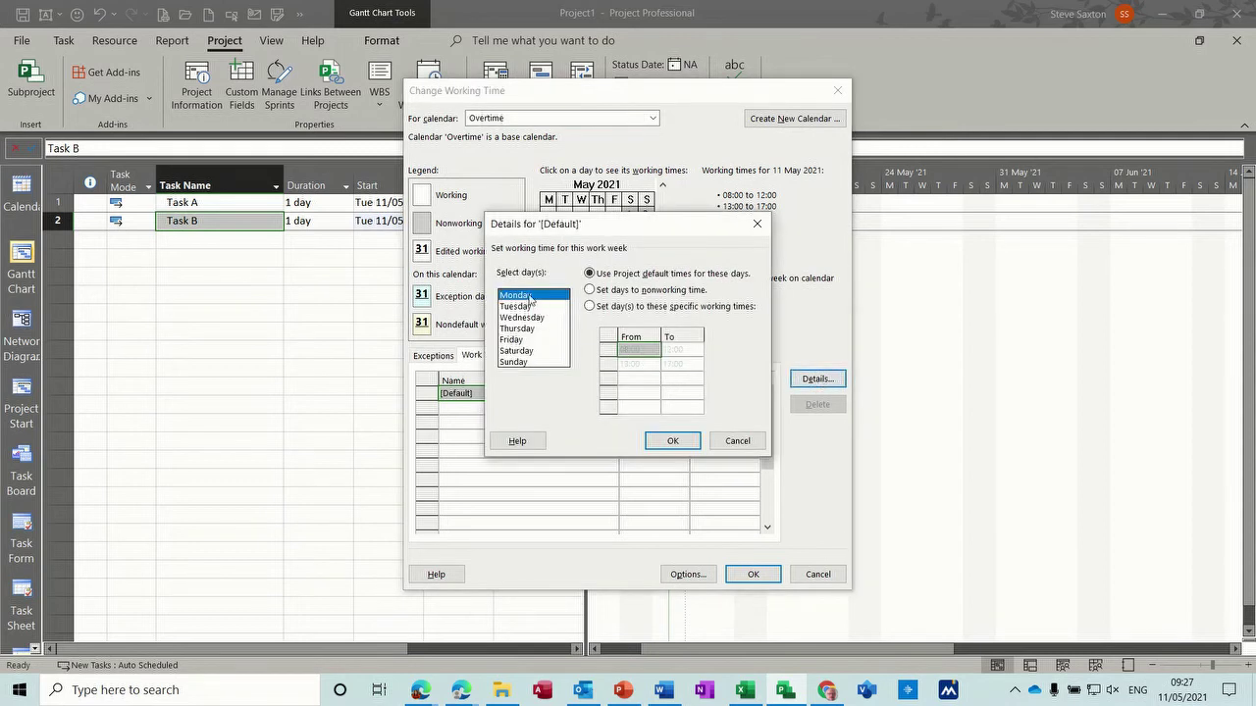
left_click_drag(530, 300, 533, 342)
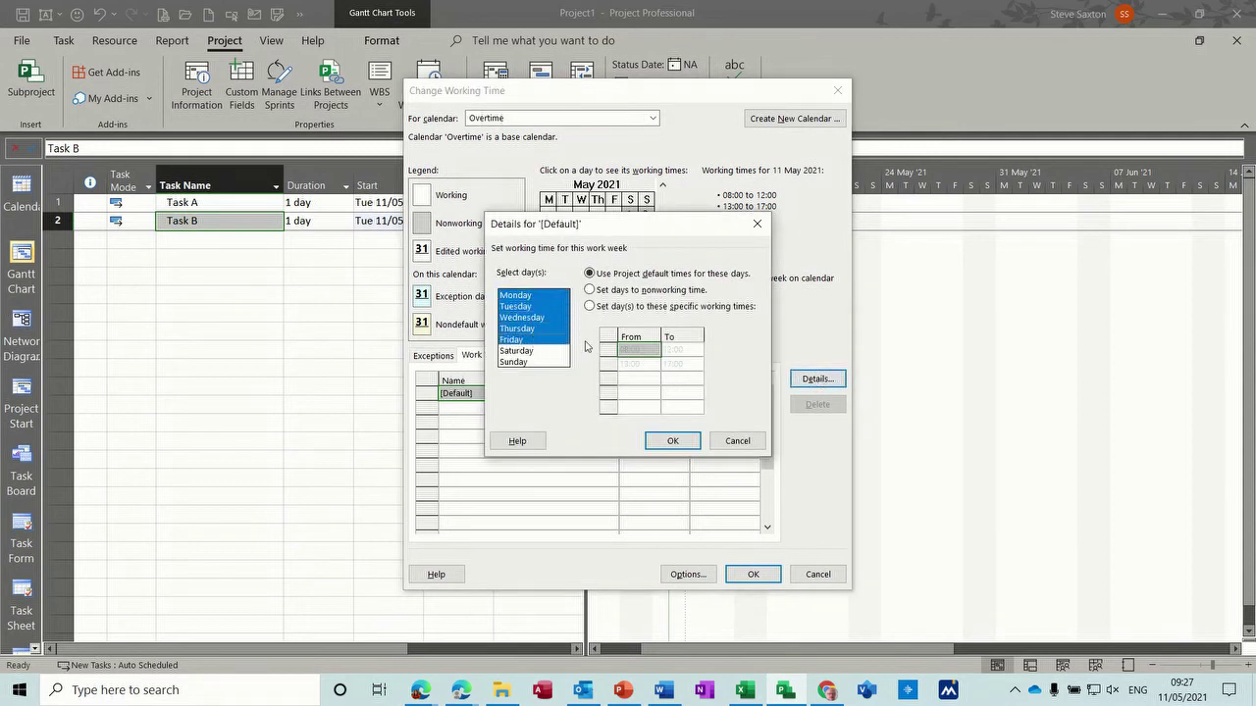
left_click(592, 307)
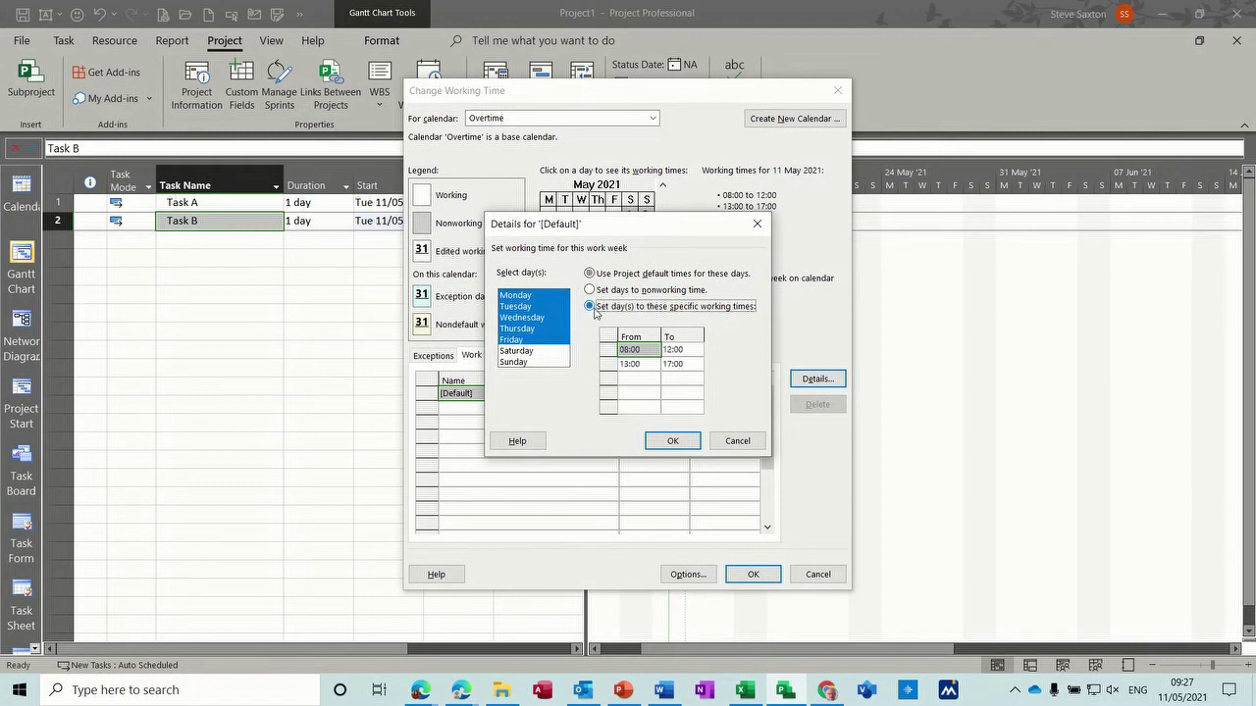
left_click(689, 365)
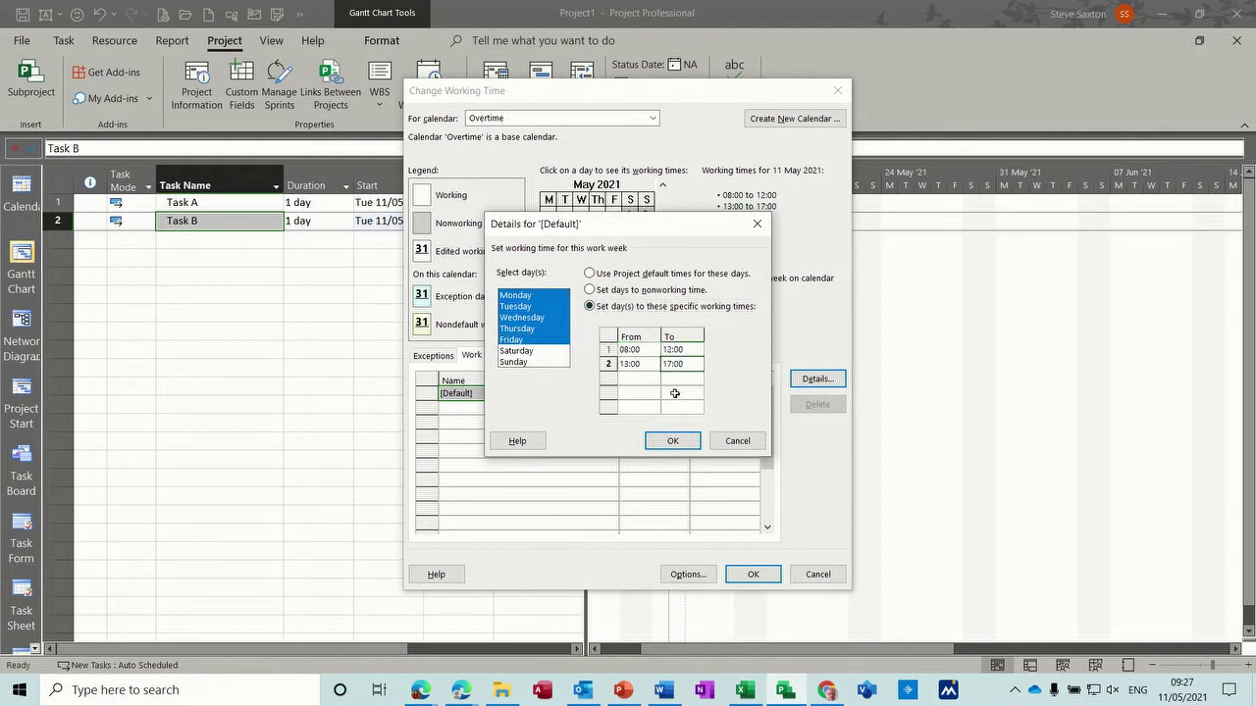
type("20")
left_click(670, 441)
left_click(747, 576)
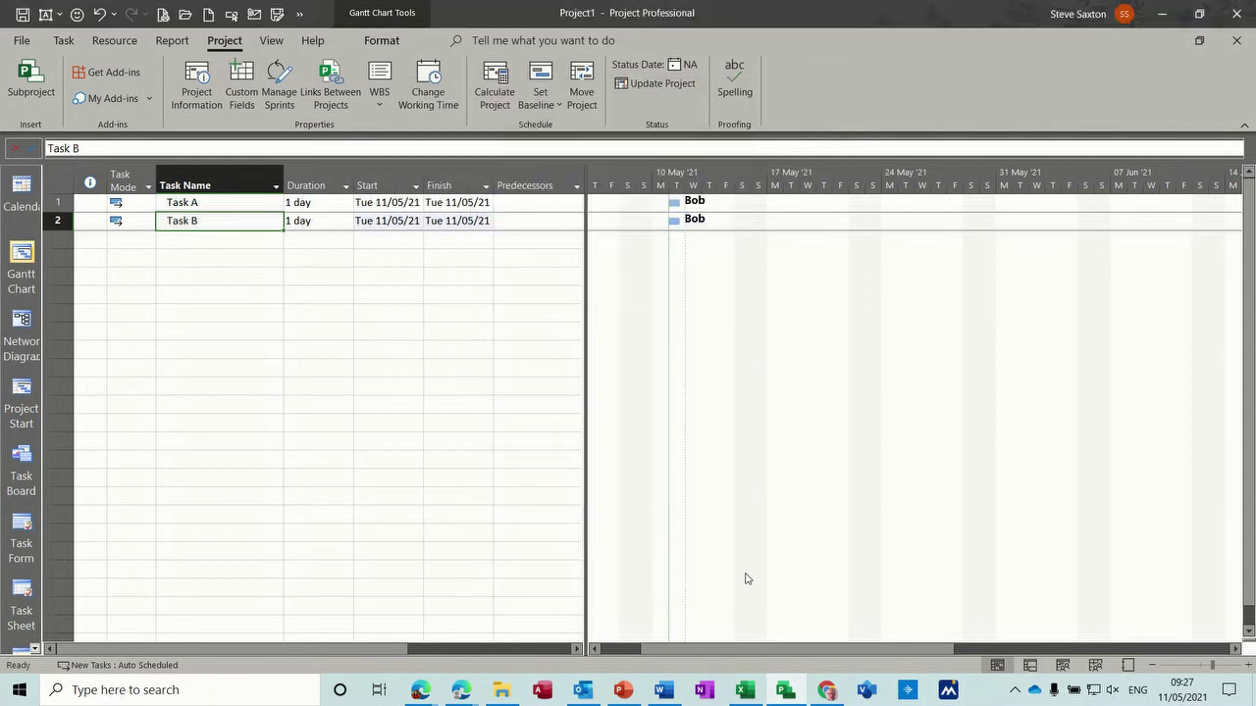
Set the duration of Task B to 4 hours.
left_click(303, 222)
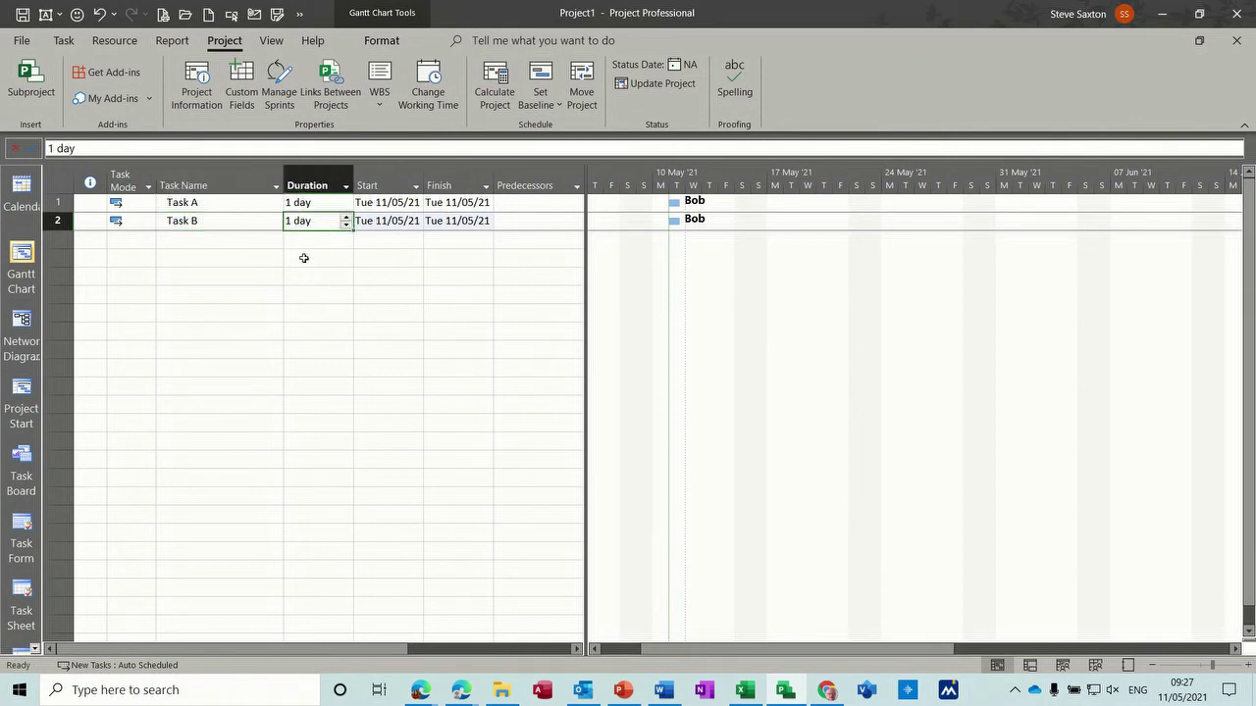
type("4")
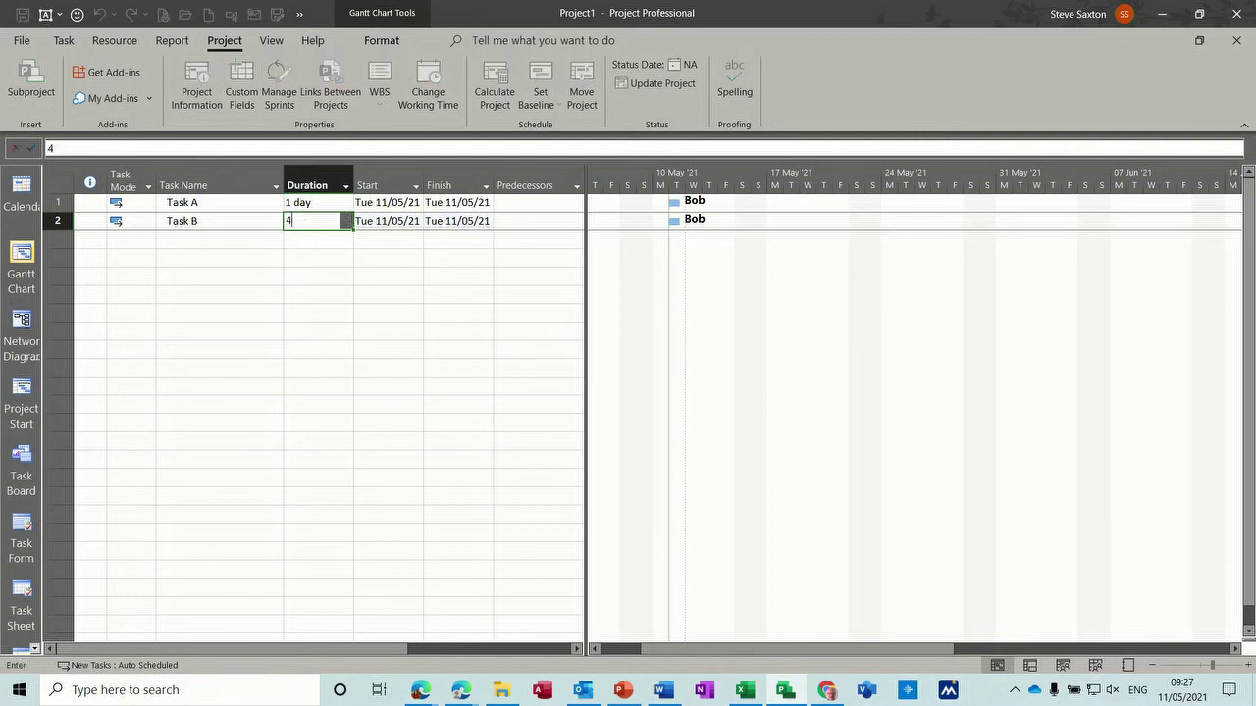
type("h")
left_click(211, 239)
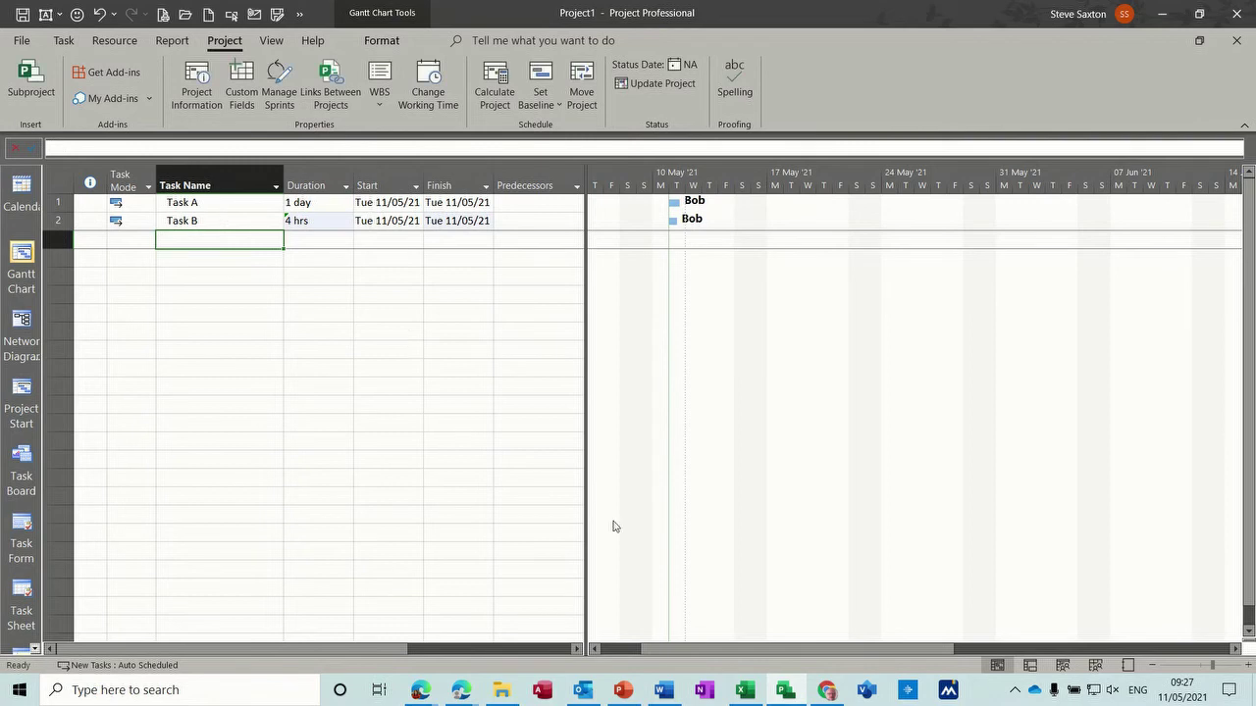
In the resource sheet, change the first resource's base calendar to Overtime and check its default work week details.
left_click(1079, 662)
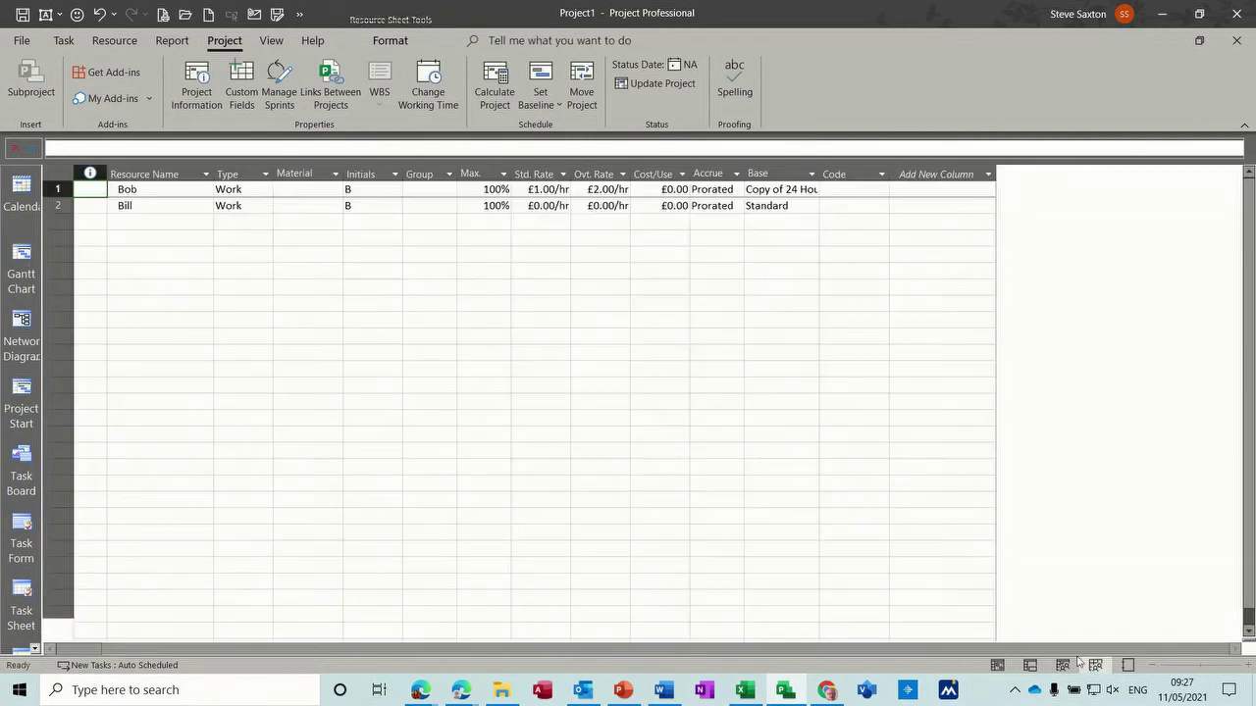
double_click(171, 191)
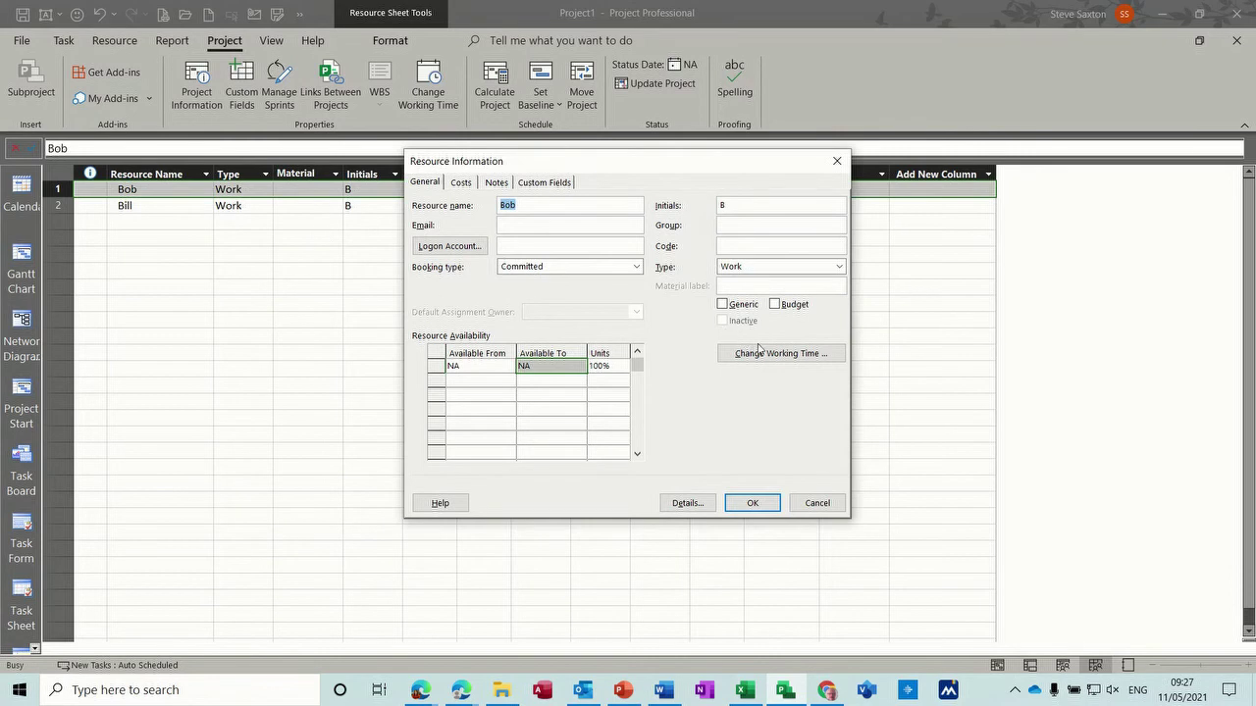
left_click(760, 351)
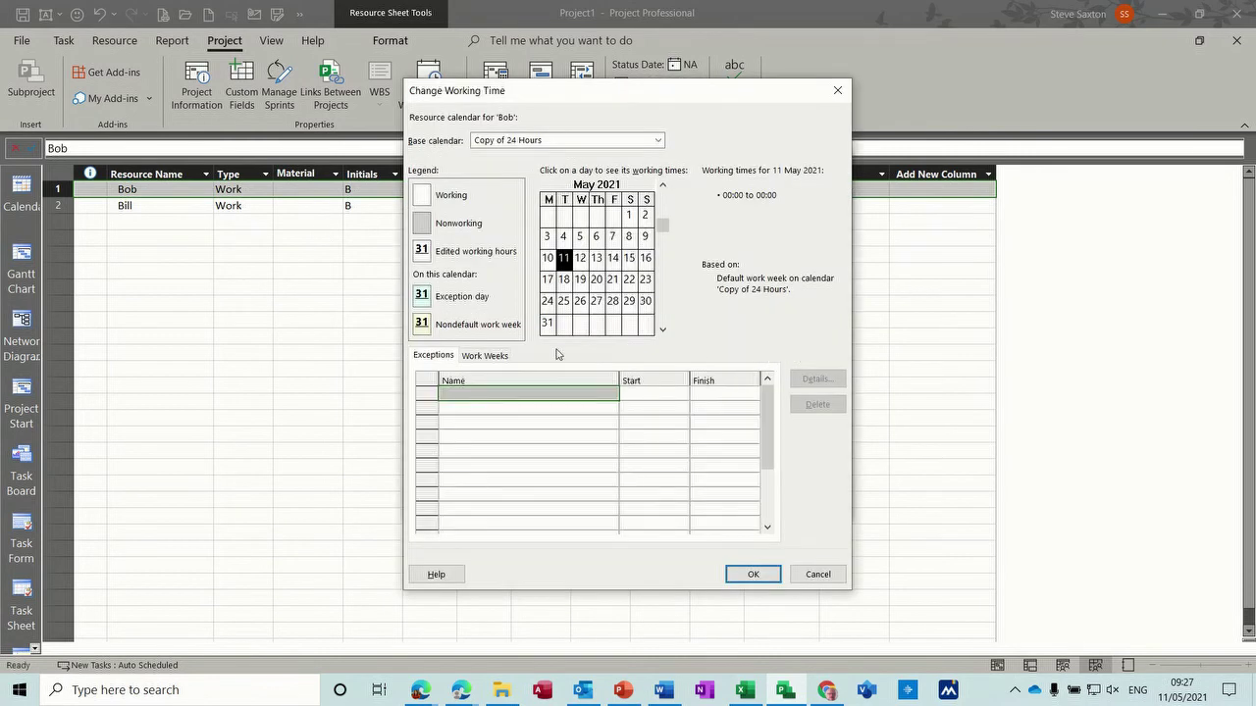
left_click(657, 142)
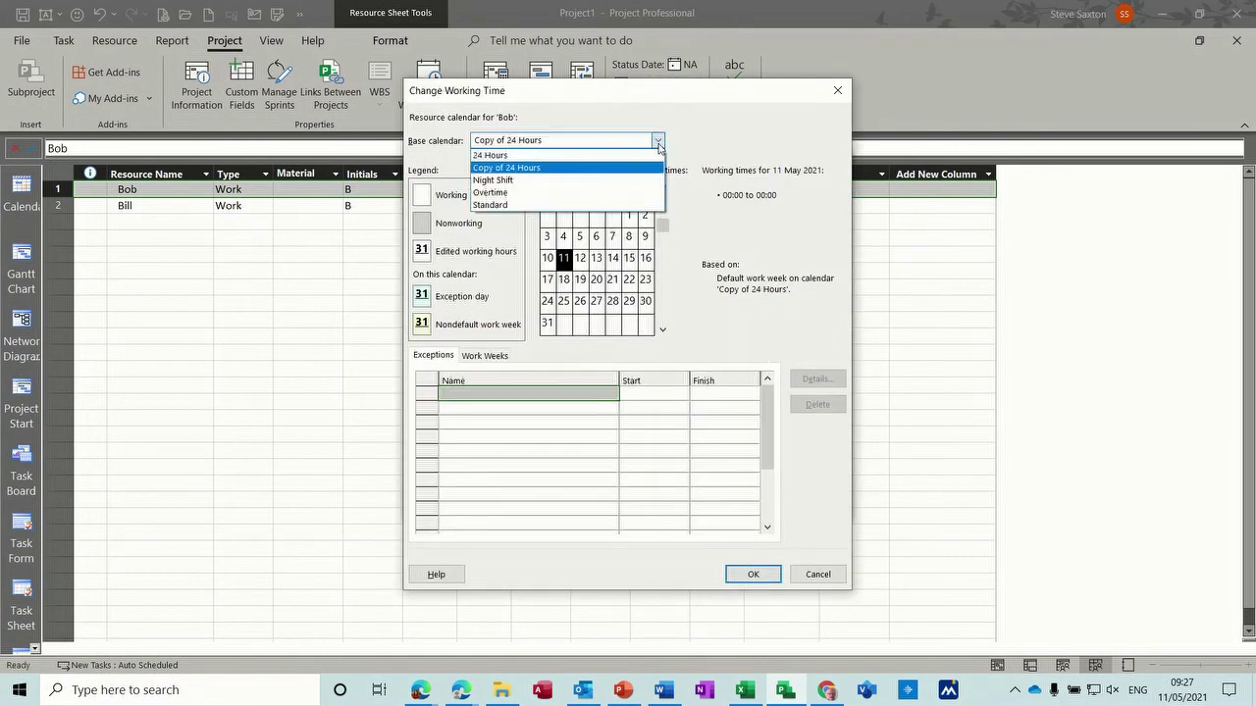
left_click(545, 194)
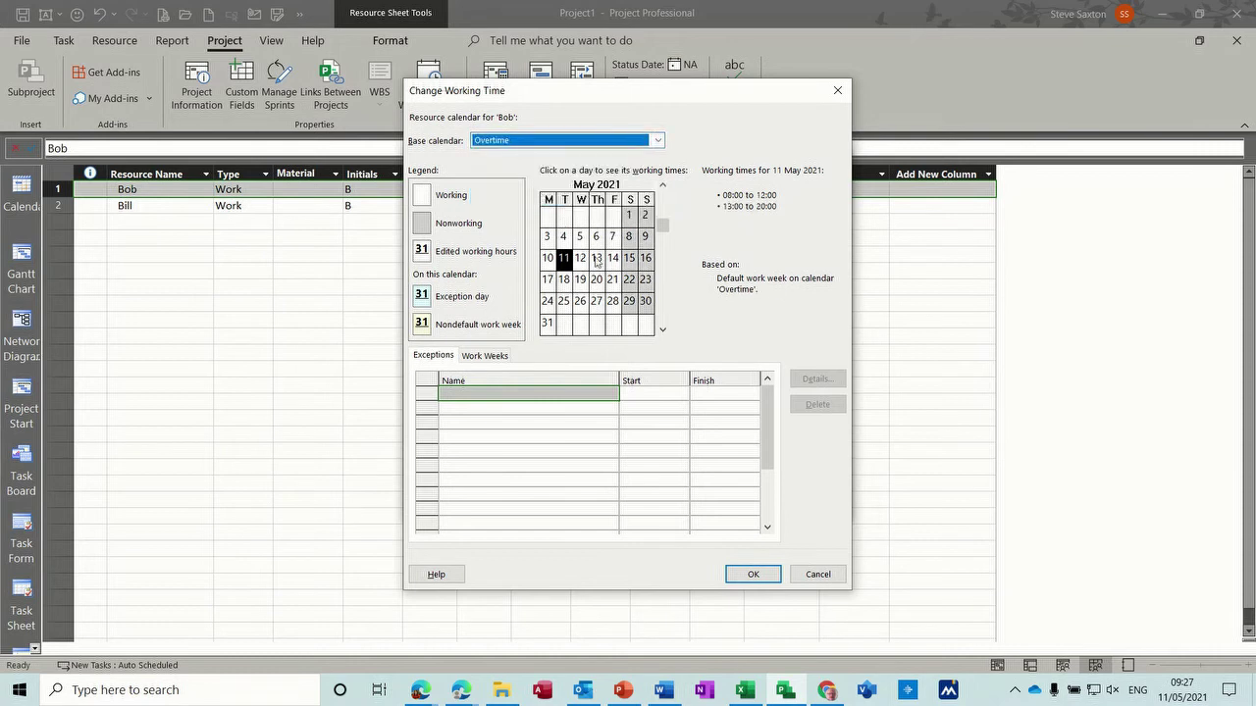
left_click(481, 355)
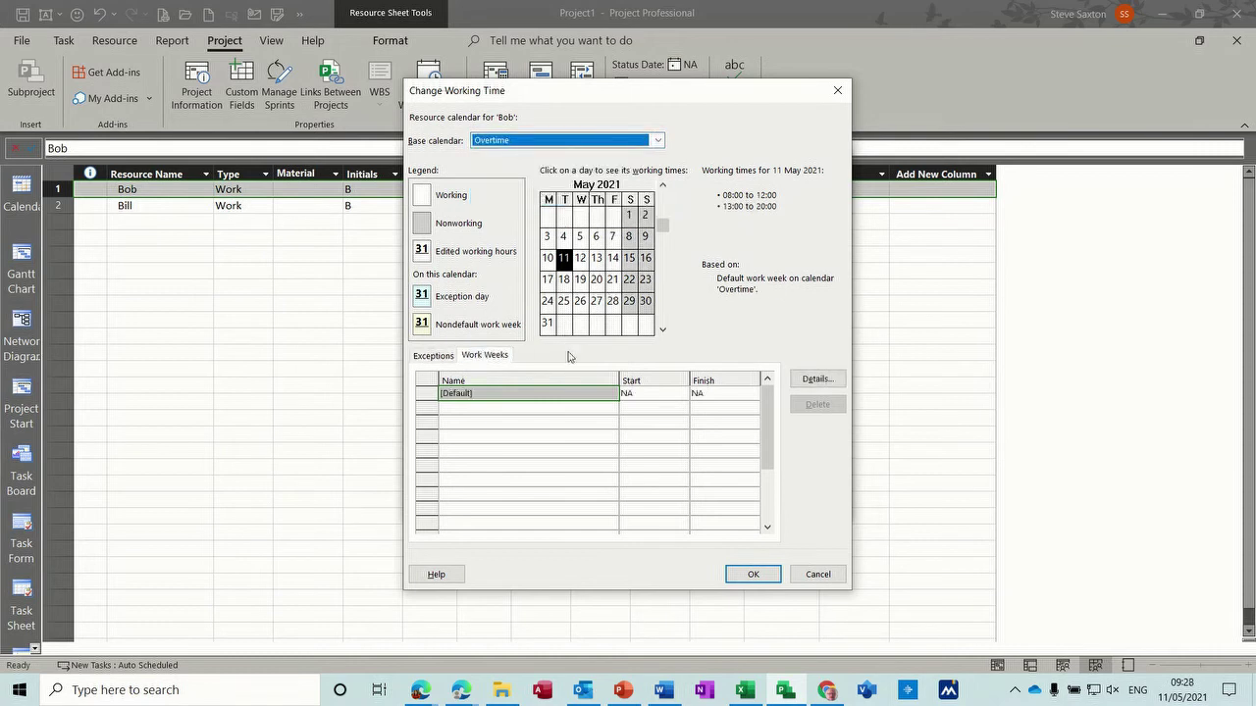
left_click(817, 379)
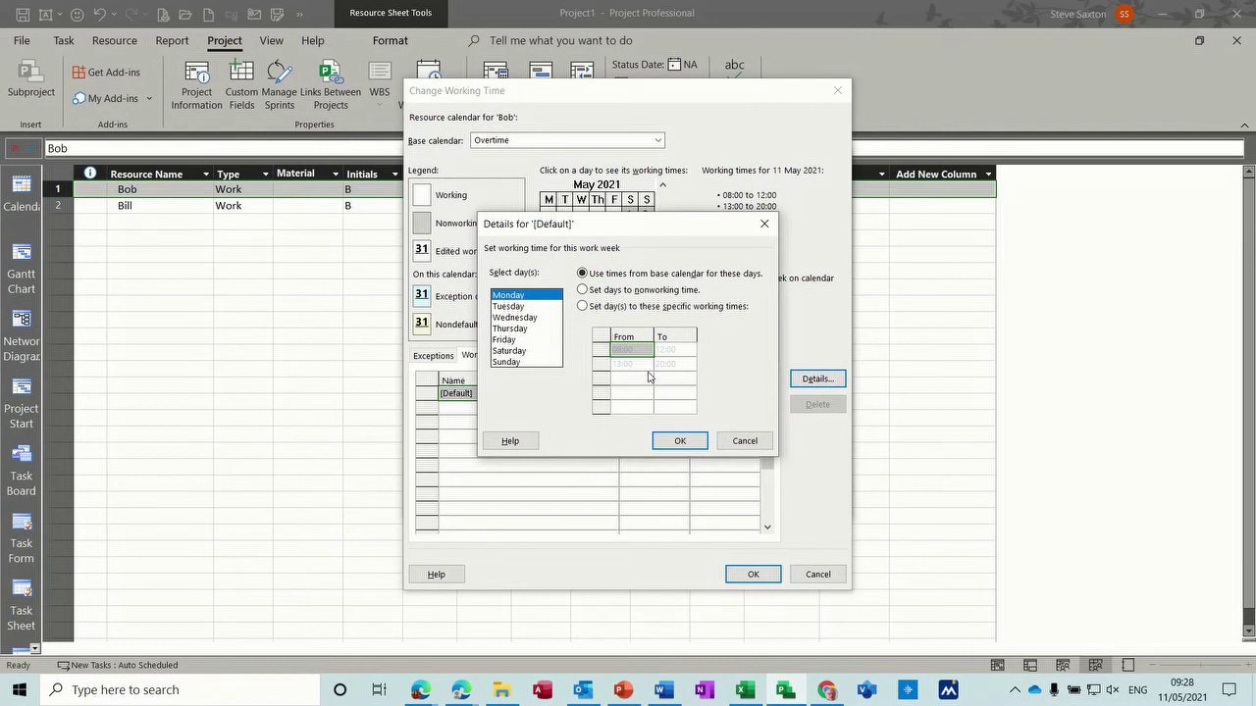
left_click(678, 440)
left_click(750, 574)
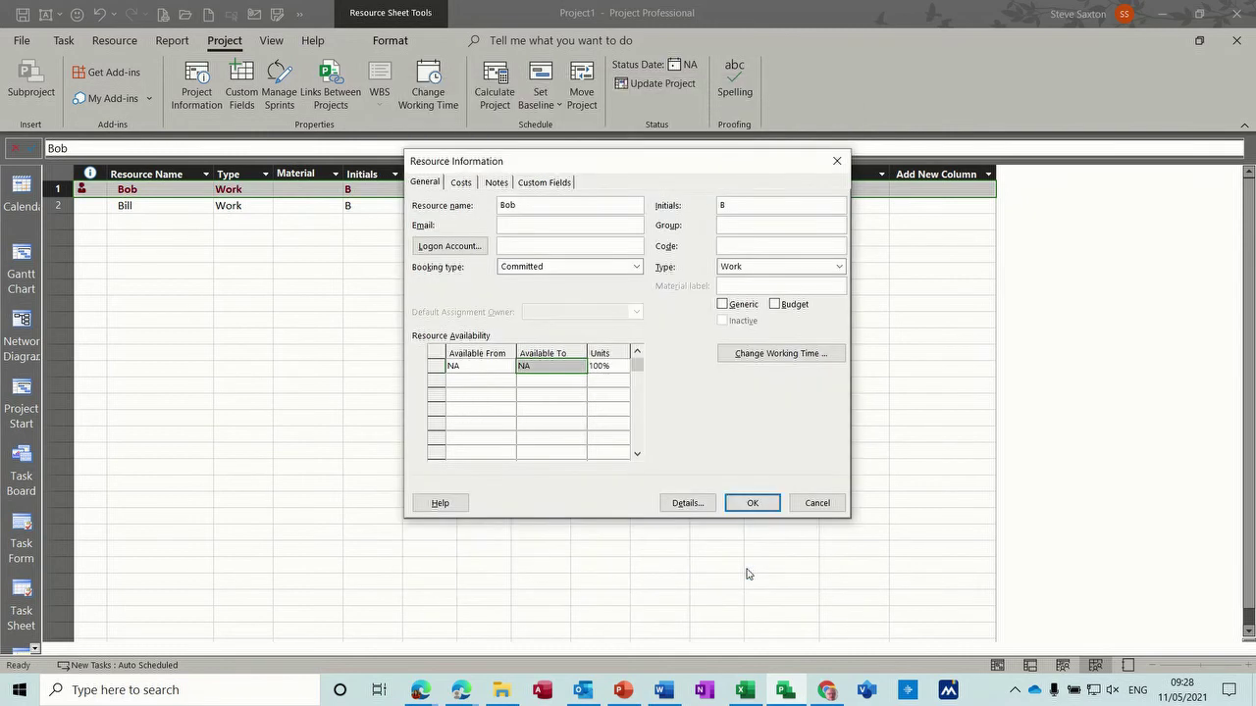
left_click(751, 503)
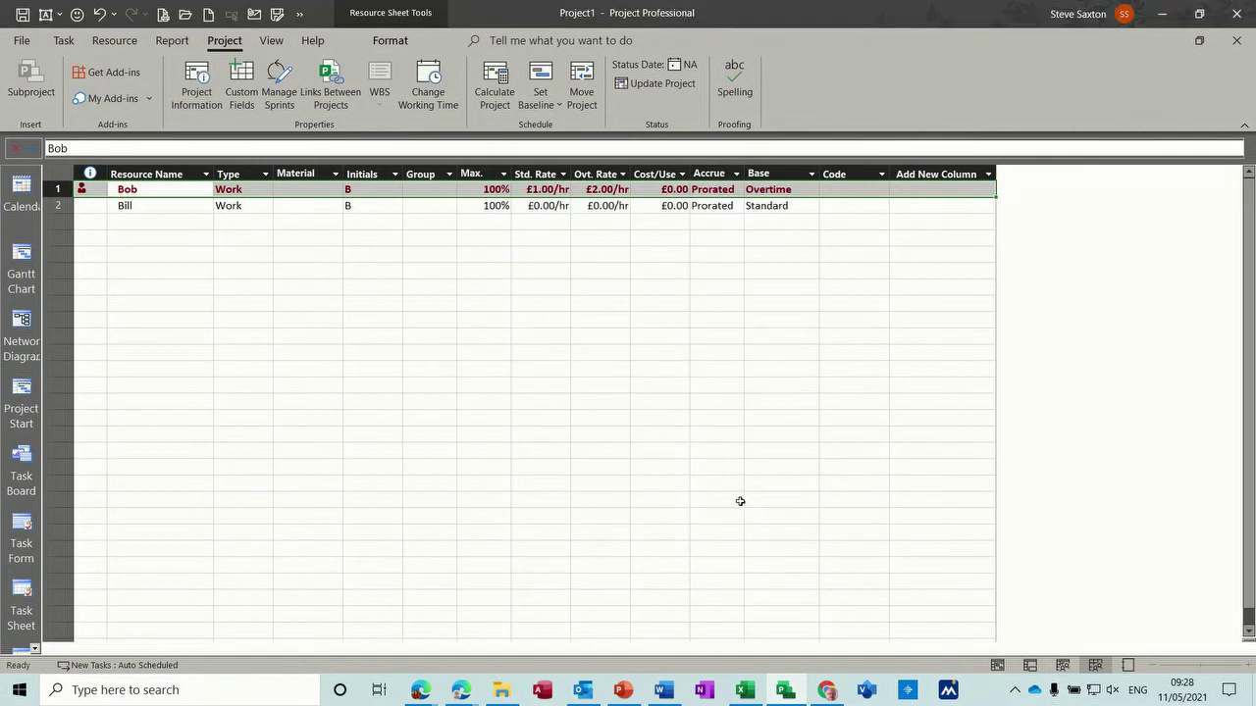
left_click(158, 220)
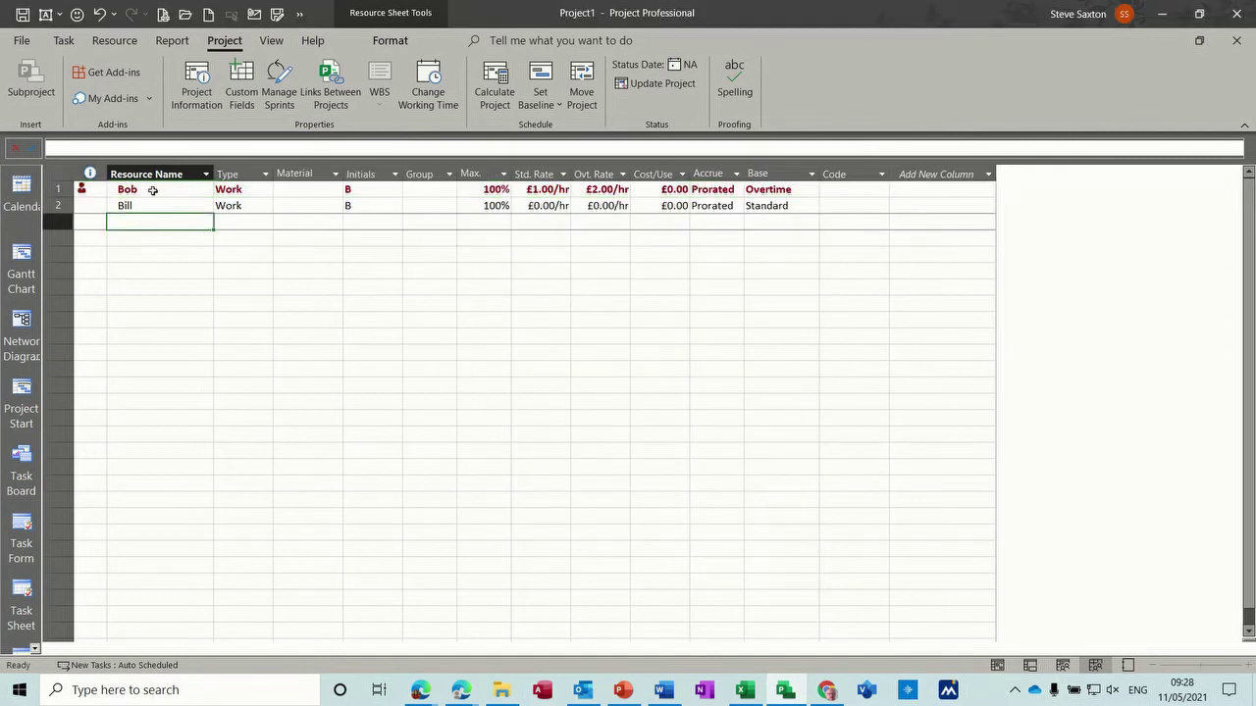
left_click(153, 190)
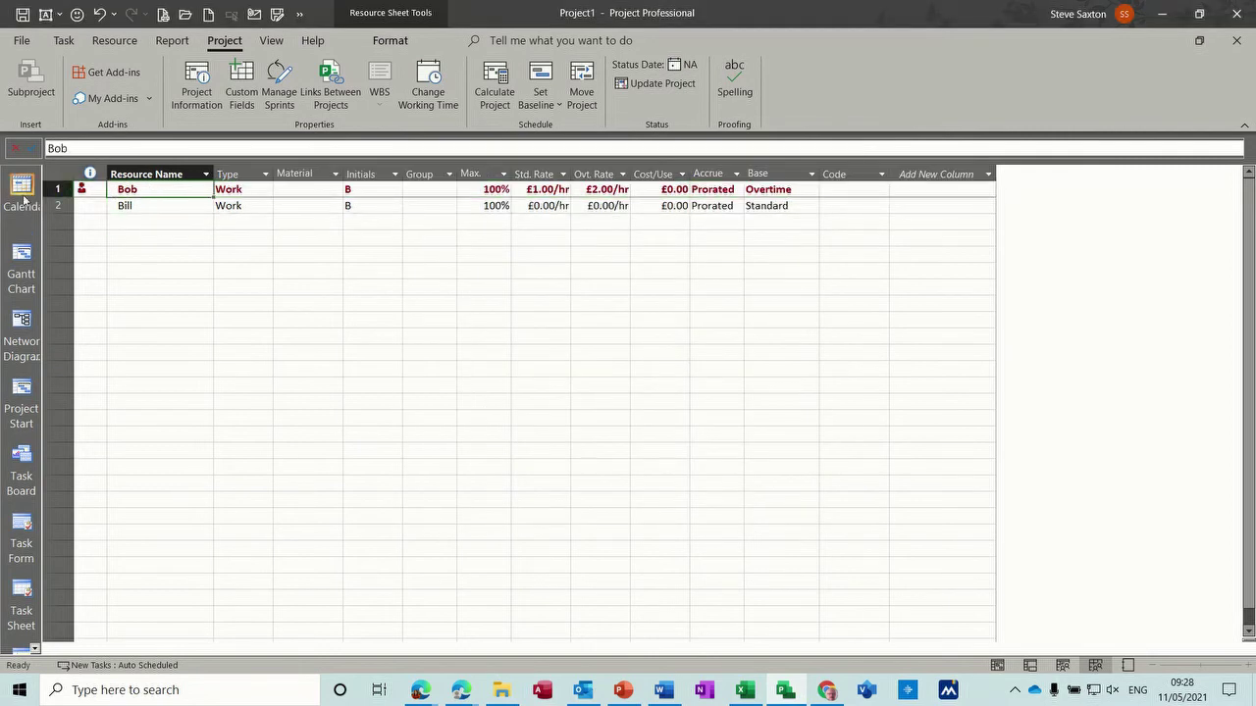
Return to the Gantt chart and make task 1 the predecessor of Task B.
left_click(21, 264)
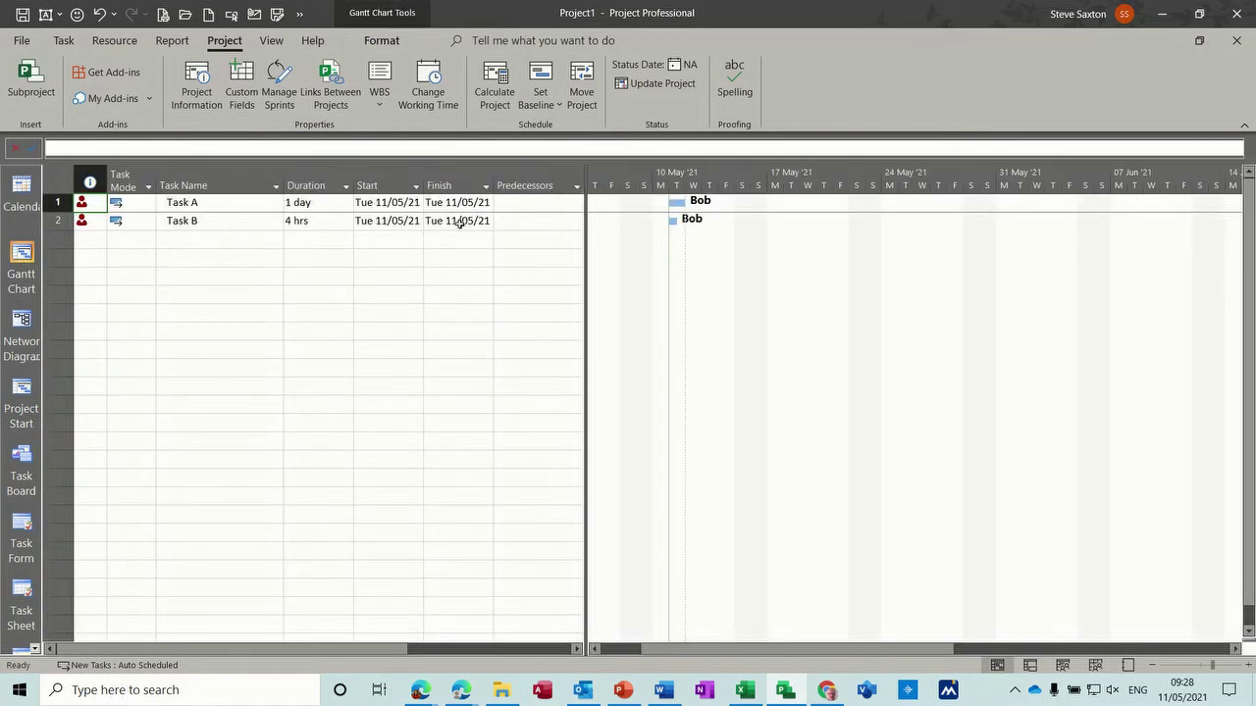
left_click(518, 222)
type("1")
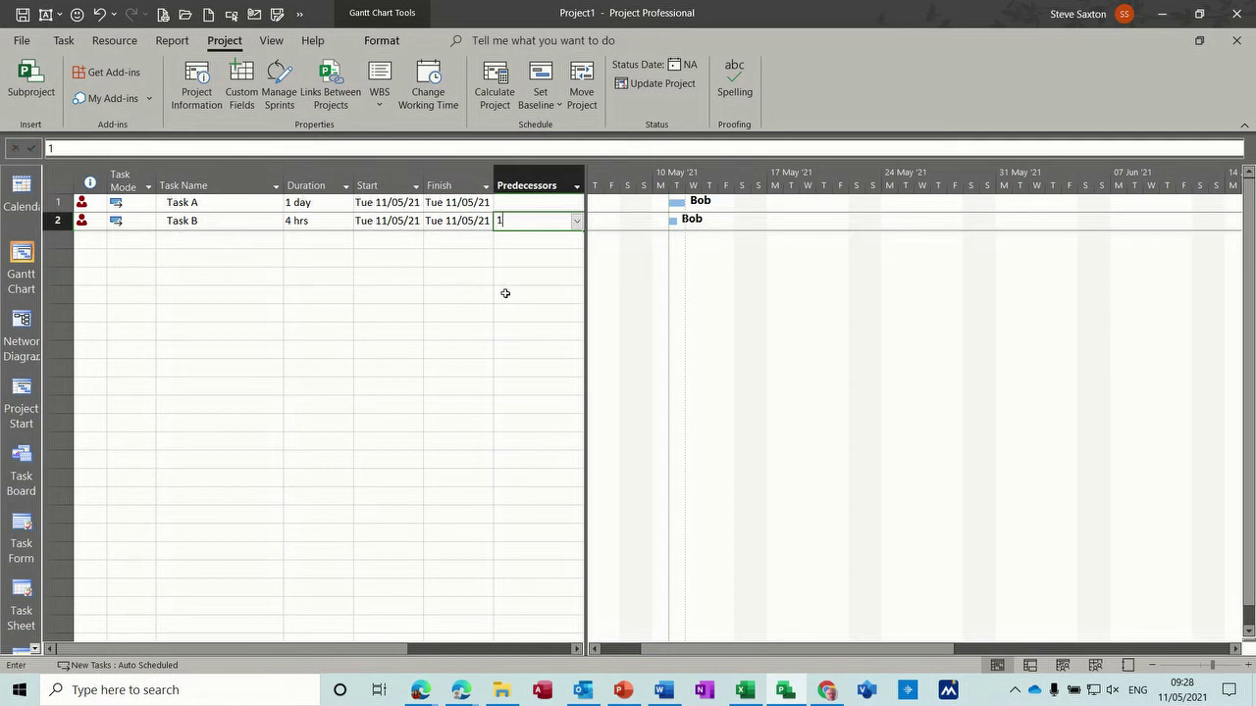
key("Return")
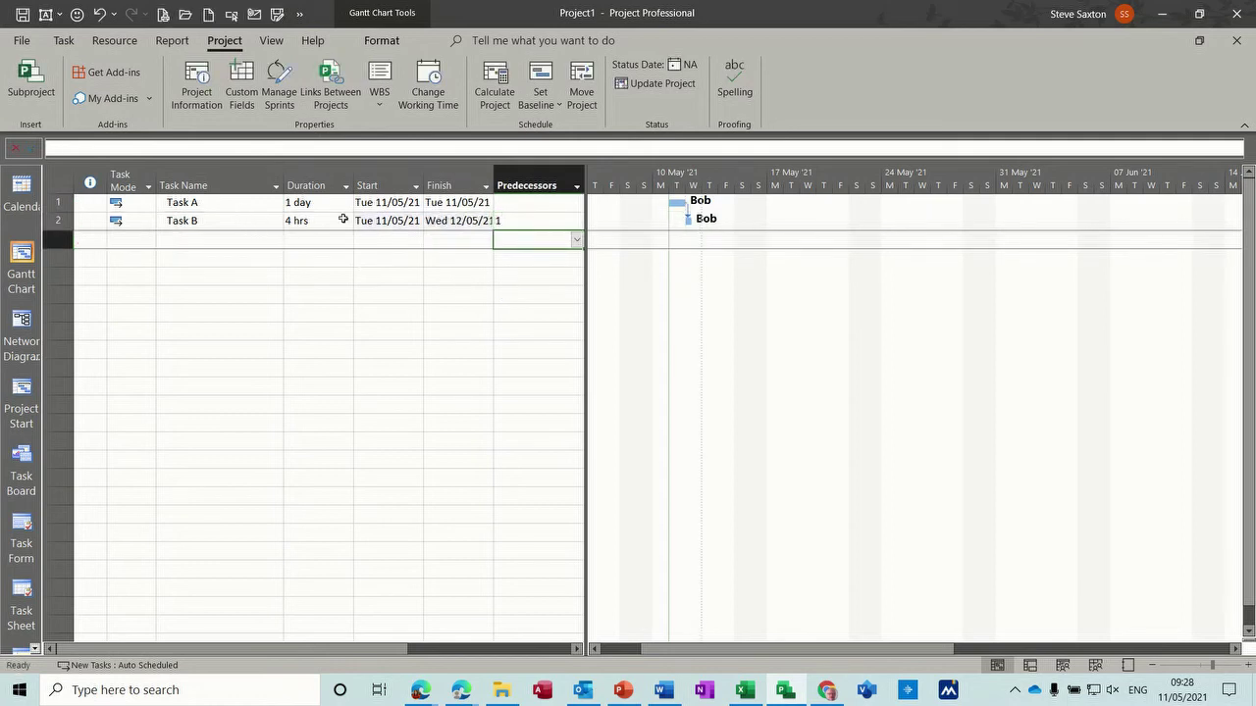
Set the Gantt chart timescale to one middle tier in hours and scroll the chart to the tasks.
double_click(735, 178)
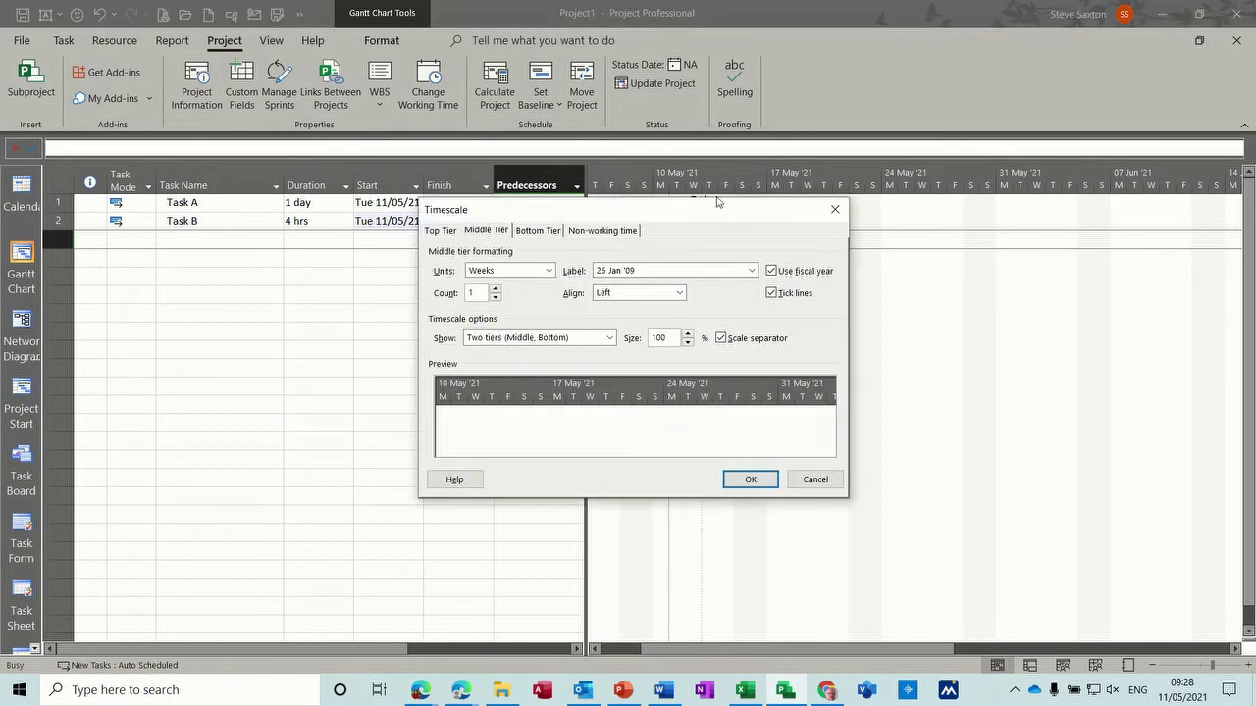
left_click(578, 334)
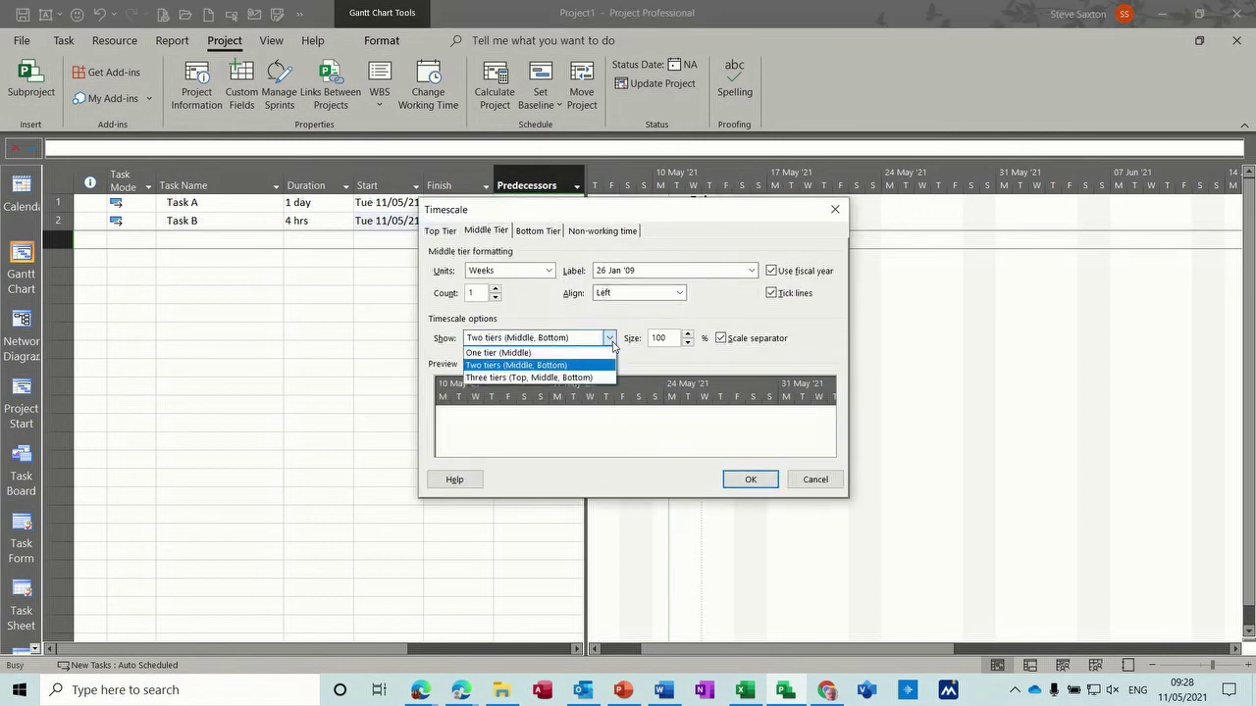
left_click(569, 350)
left_click(547, 270)
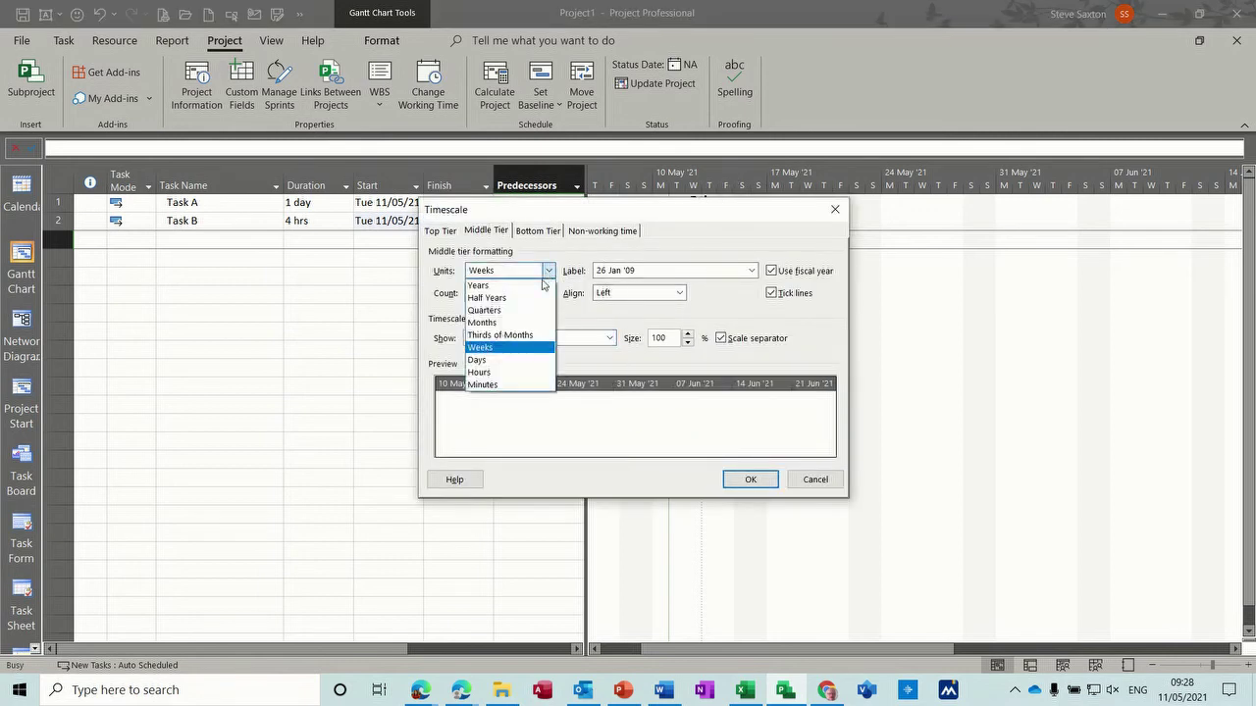
left_click(493, 373)
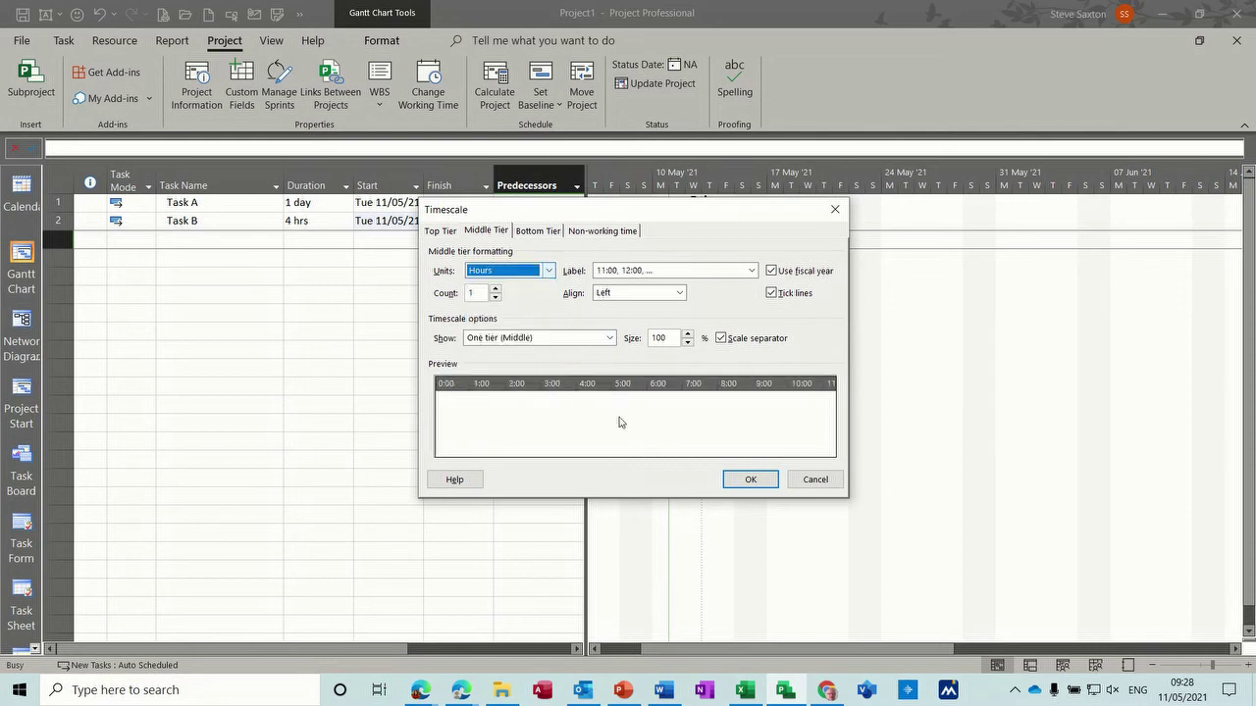
left_click(750, 478)
left_click(64, 40)
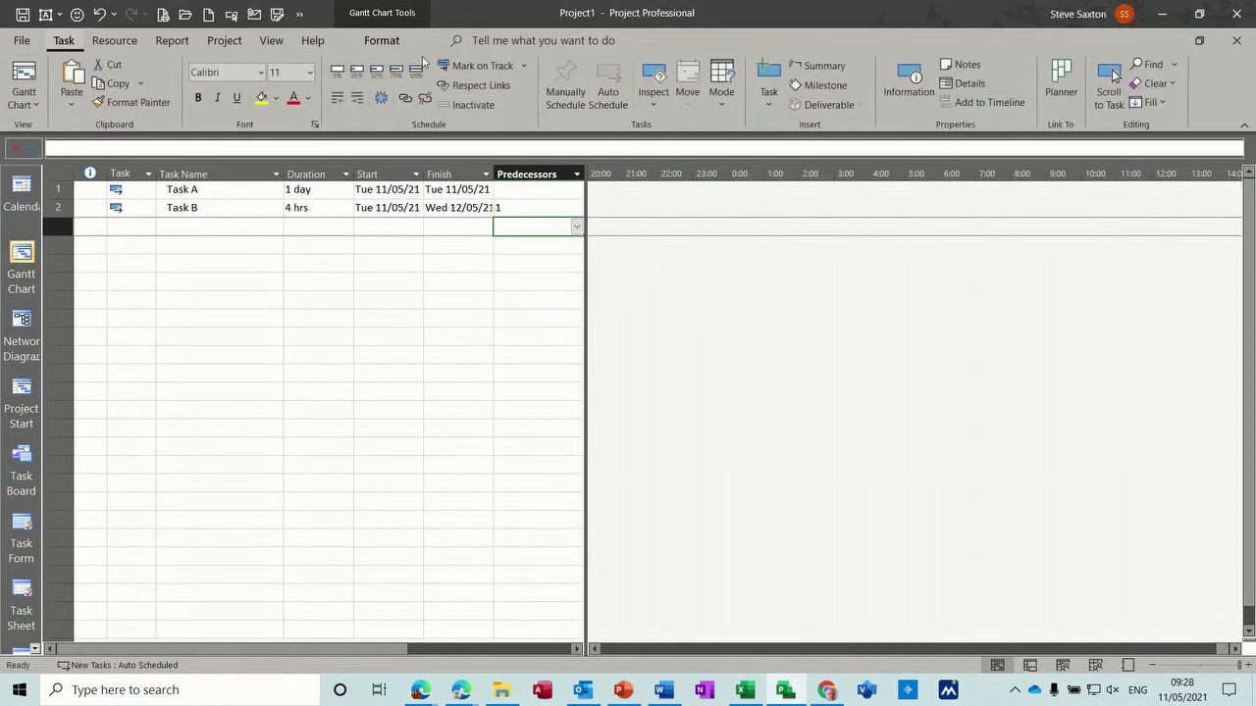
left_click(1115, 73)
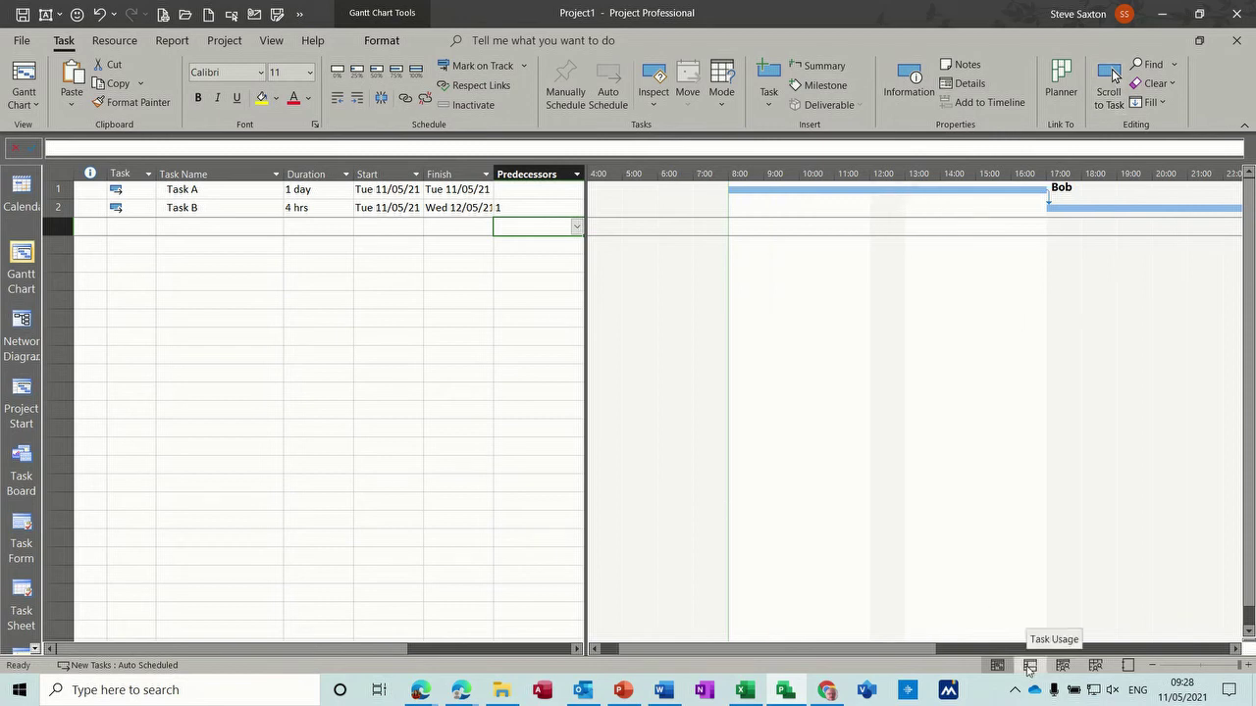
Check Task B's daily work distribution in the Task Usage view and return to the Gantt chart.
left_click(1027, 670)
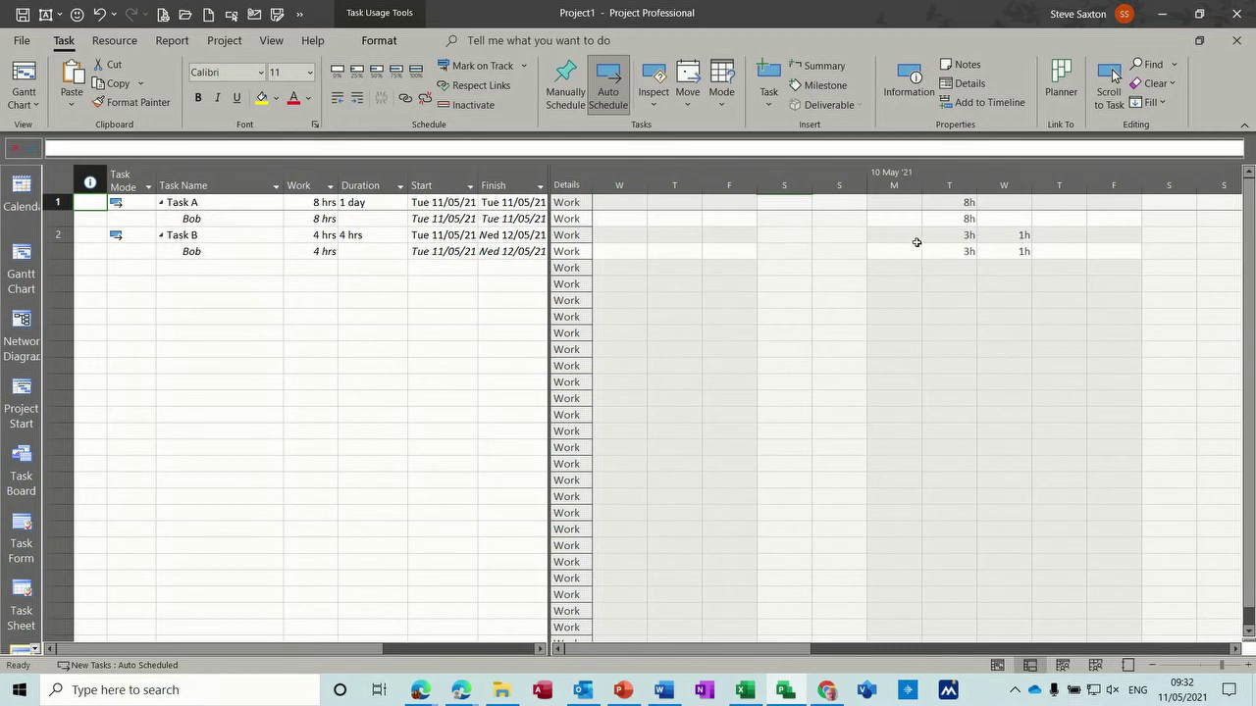
left_click(244, 253)
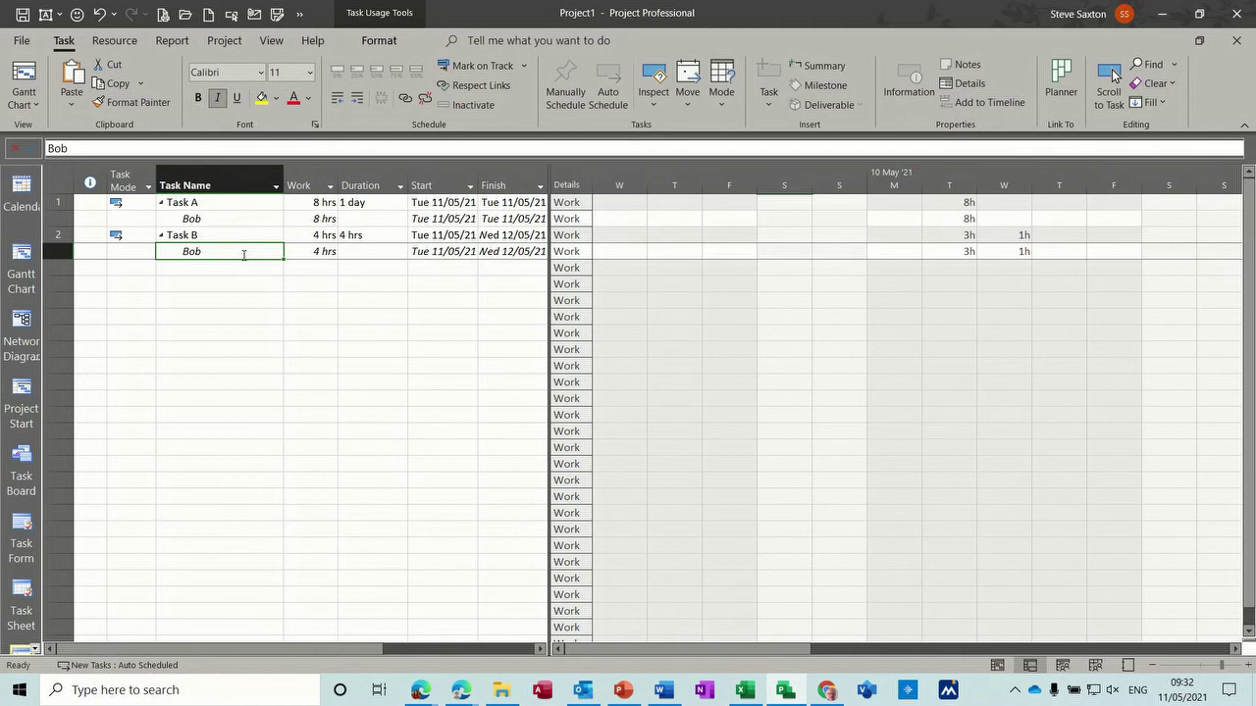
left_click(22, 257)
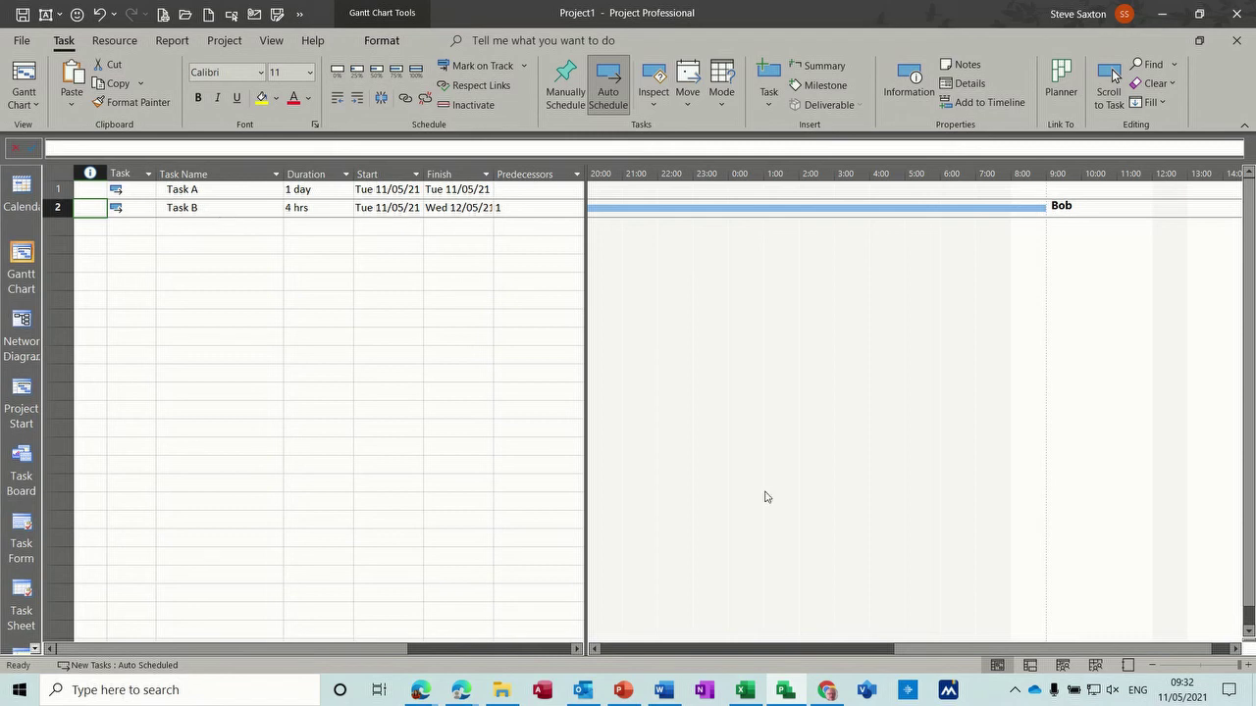
In the resource sheet, change the first resource's base calendar to Copy of 24 Hours.
left_click(1095, 665)
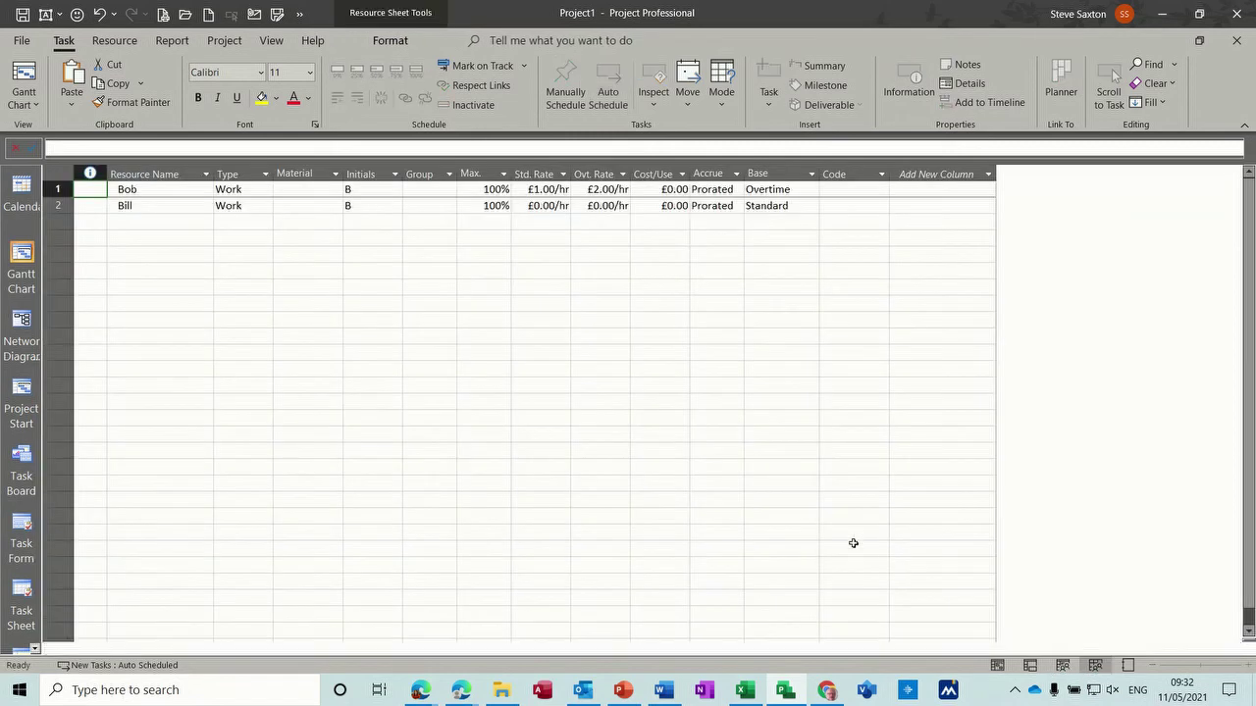
double_click(182, 189)
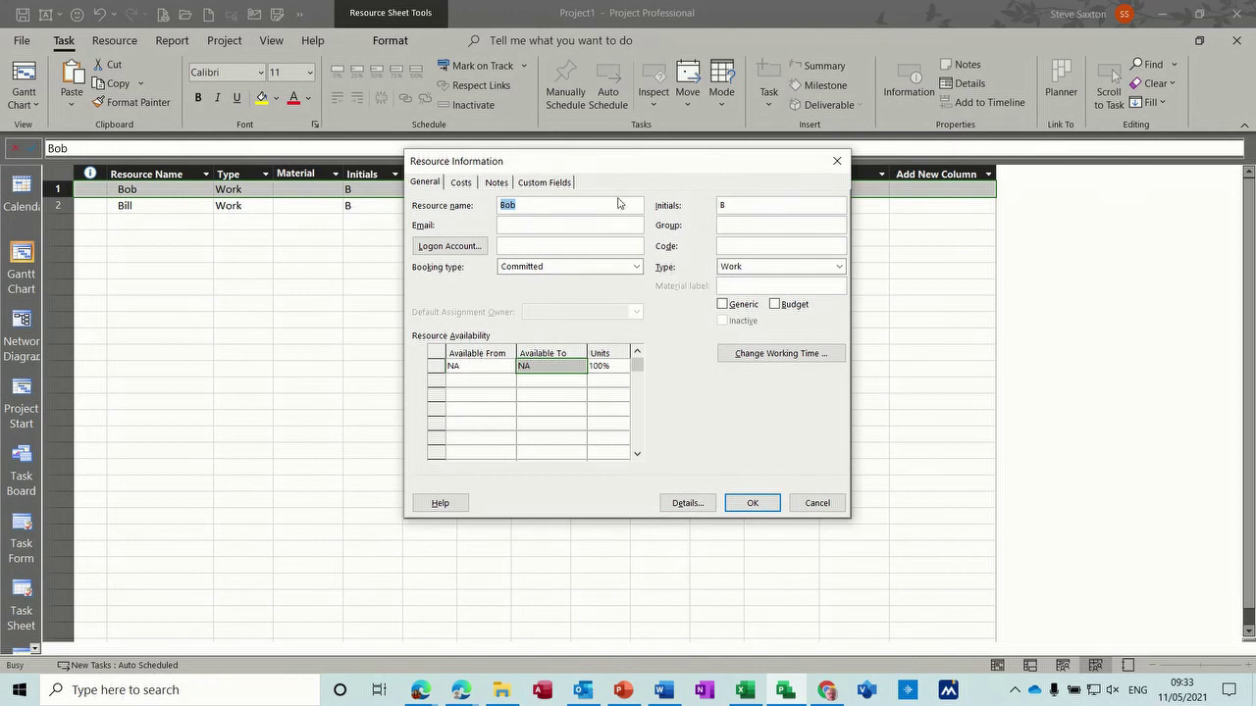
left_click(736, 354)
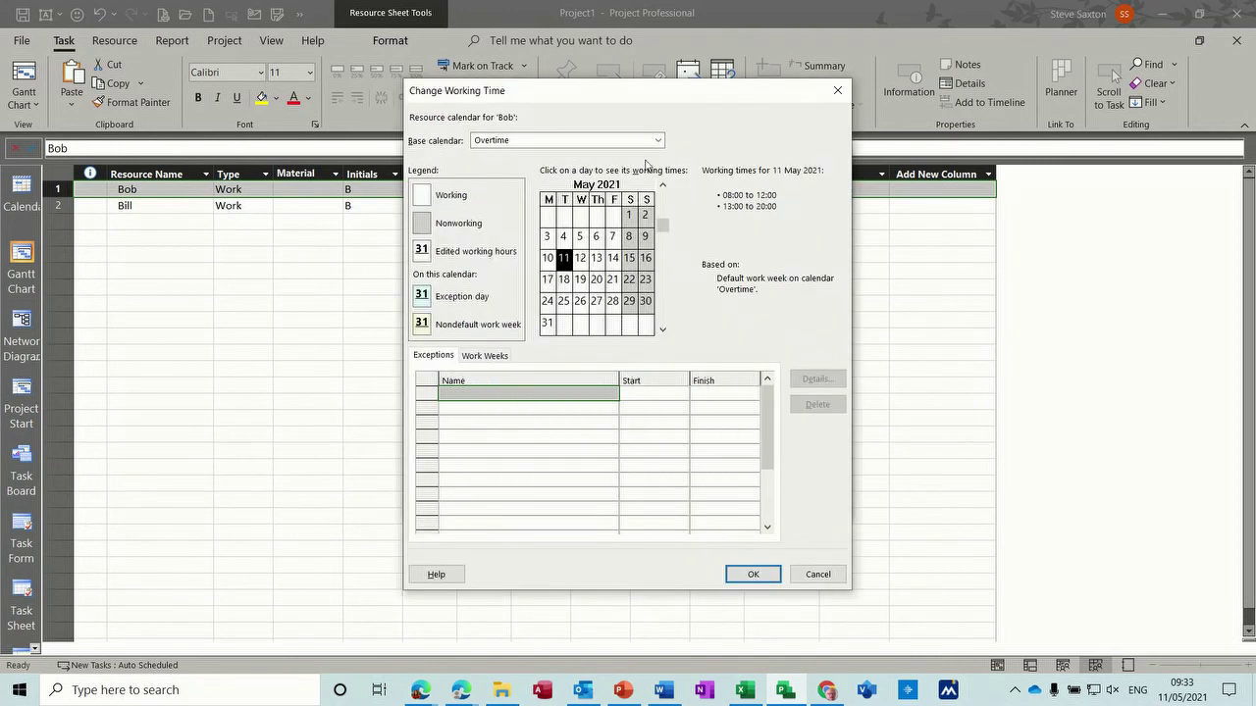
left_click(656, 141)
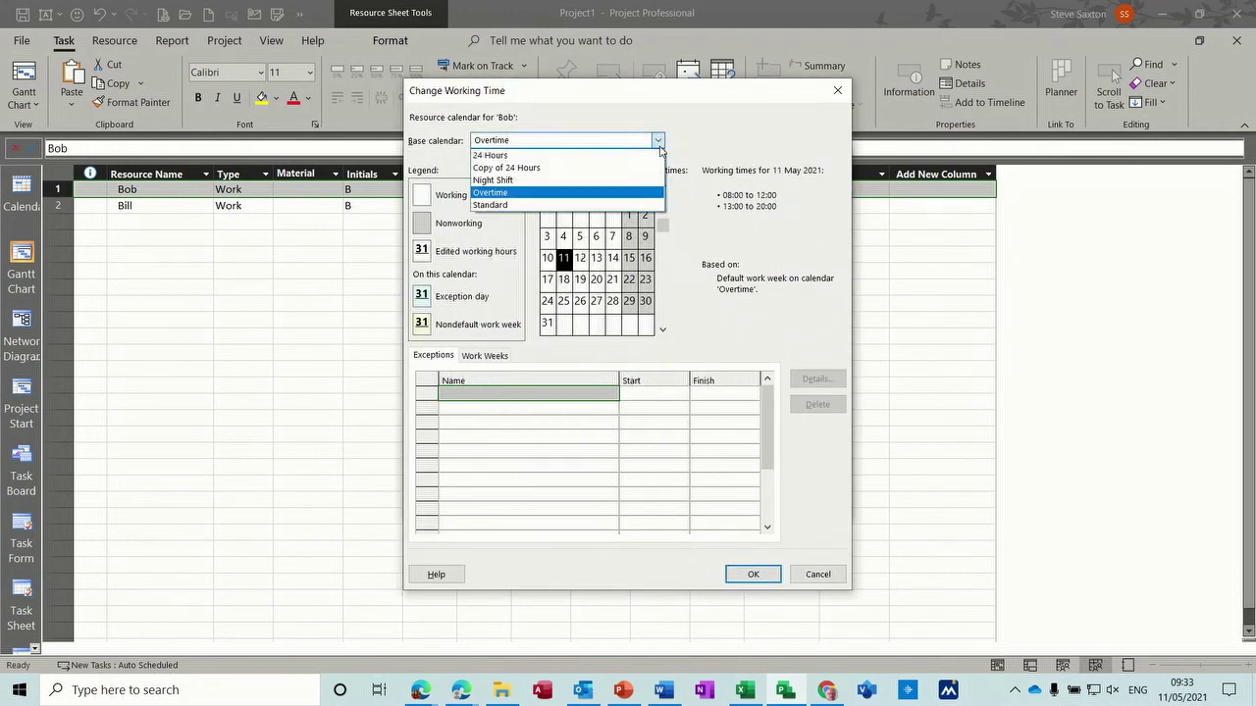
left_click(612, 167)
left_click(752, 574)
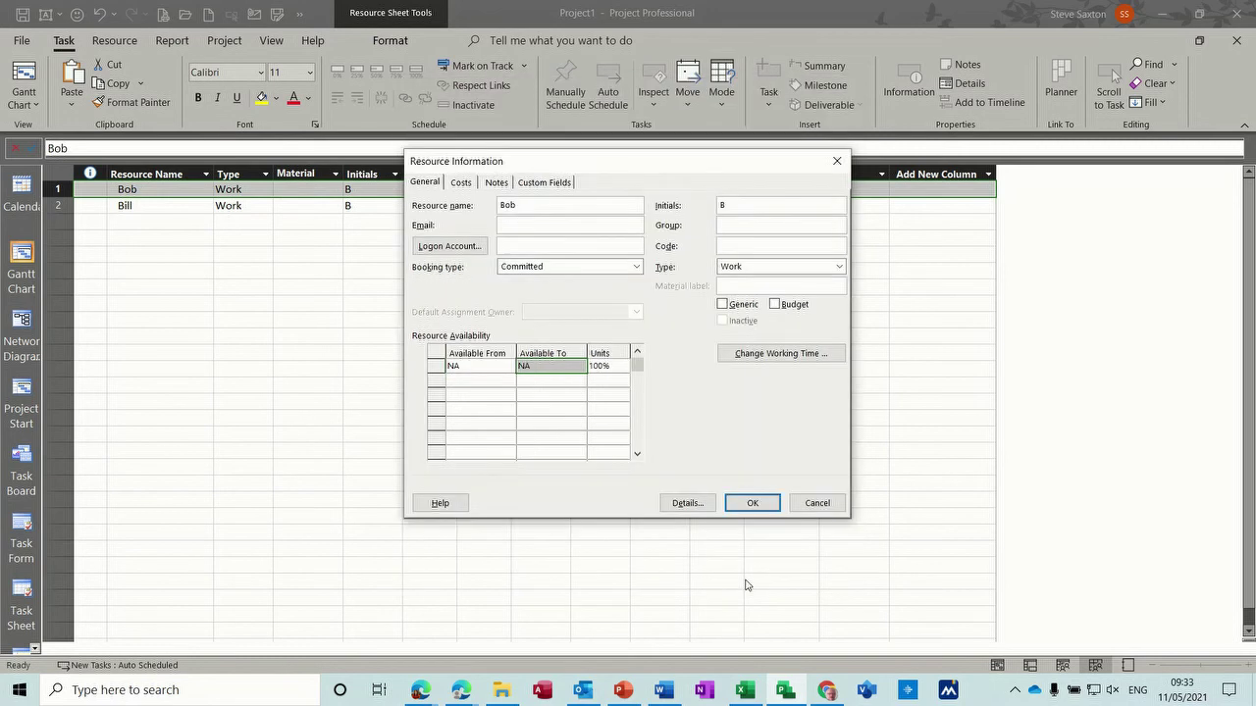
left_click(751, 503)
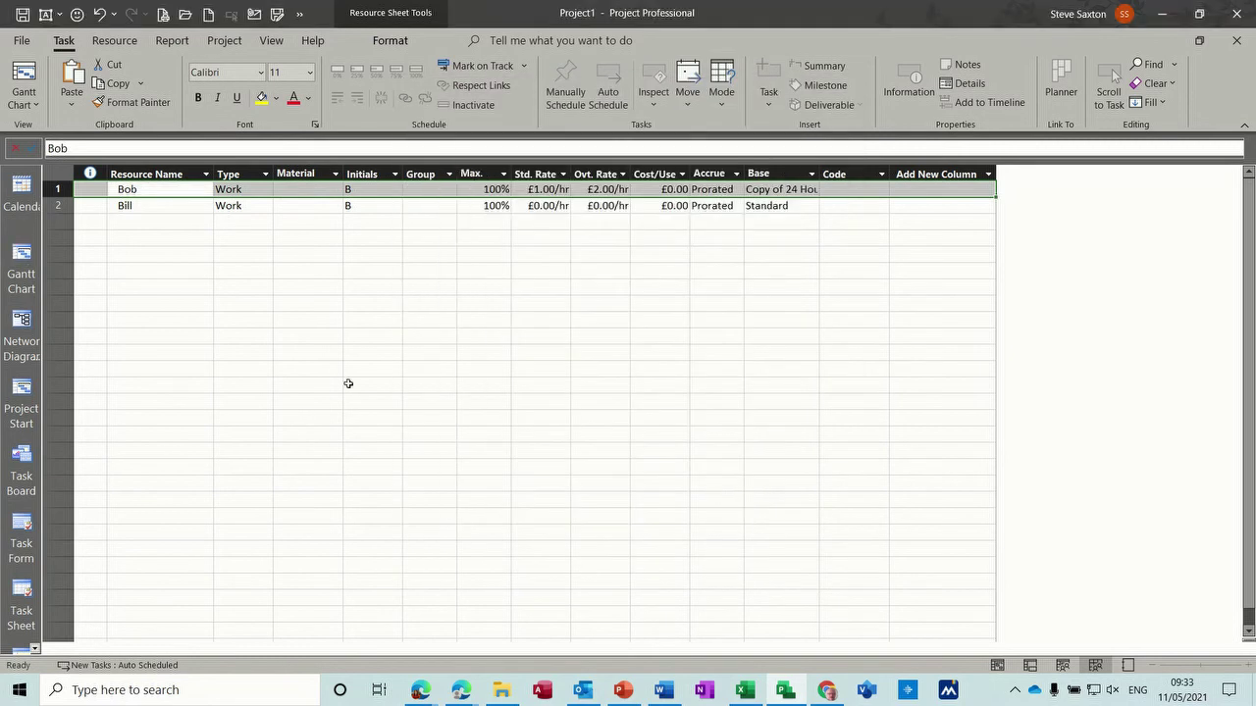
Check both task bars in the Gantt chart and their daily work in the Task Usage view.
left_click(22, 257)
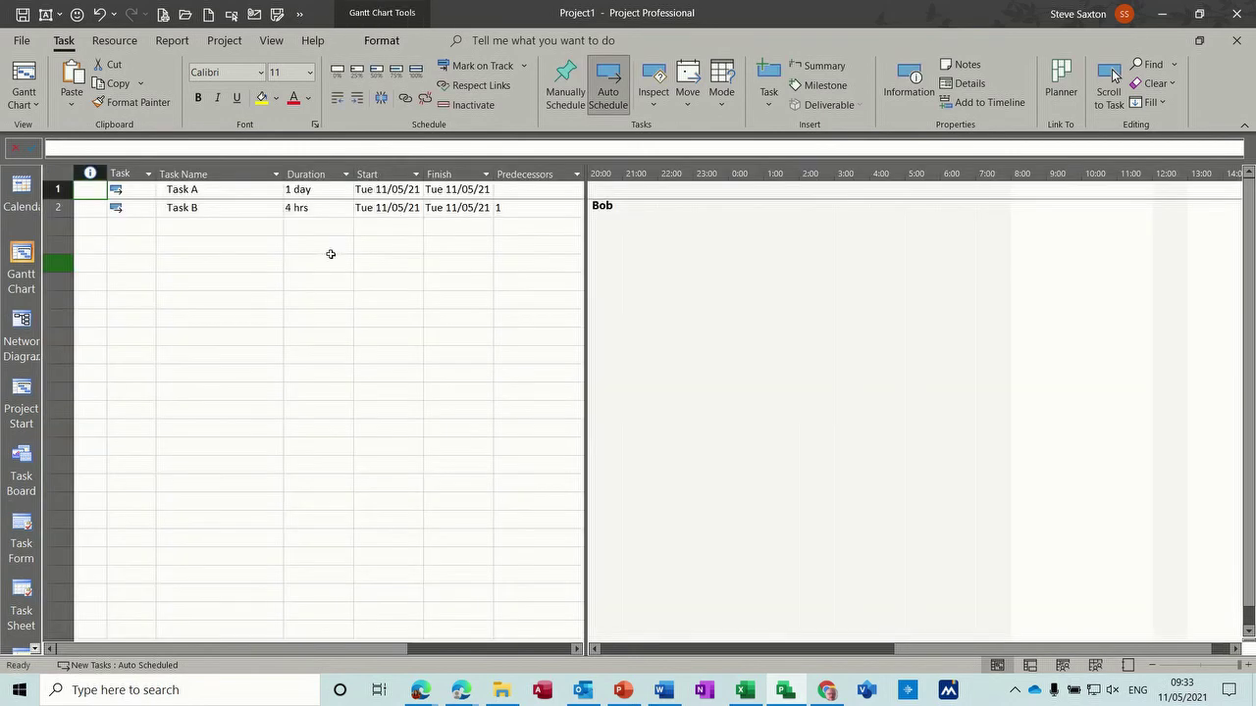
left_click(593, 649)
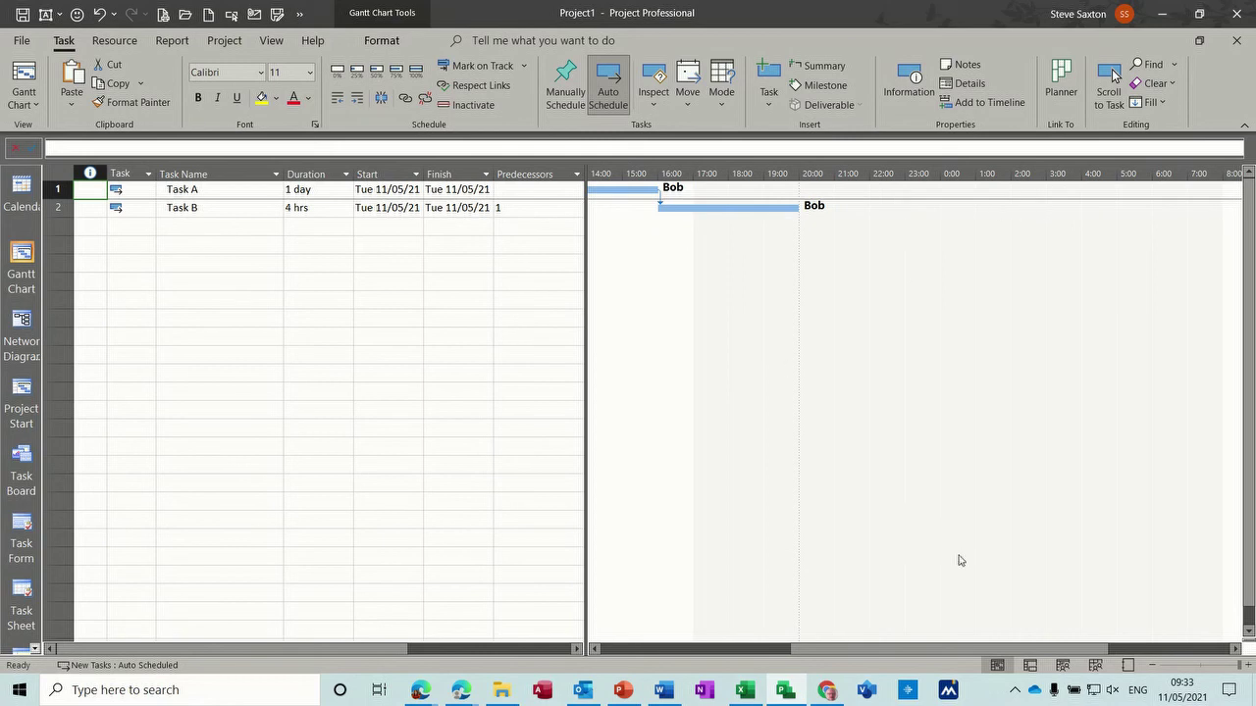
left_click(1029, 666)
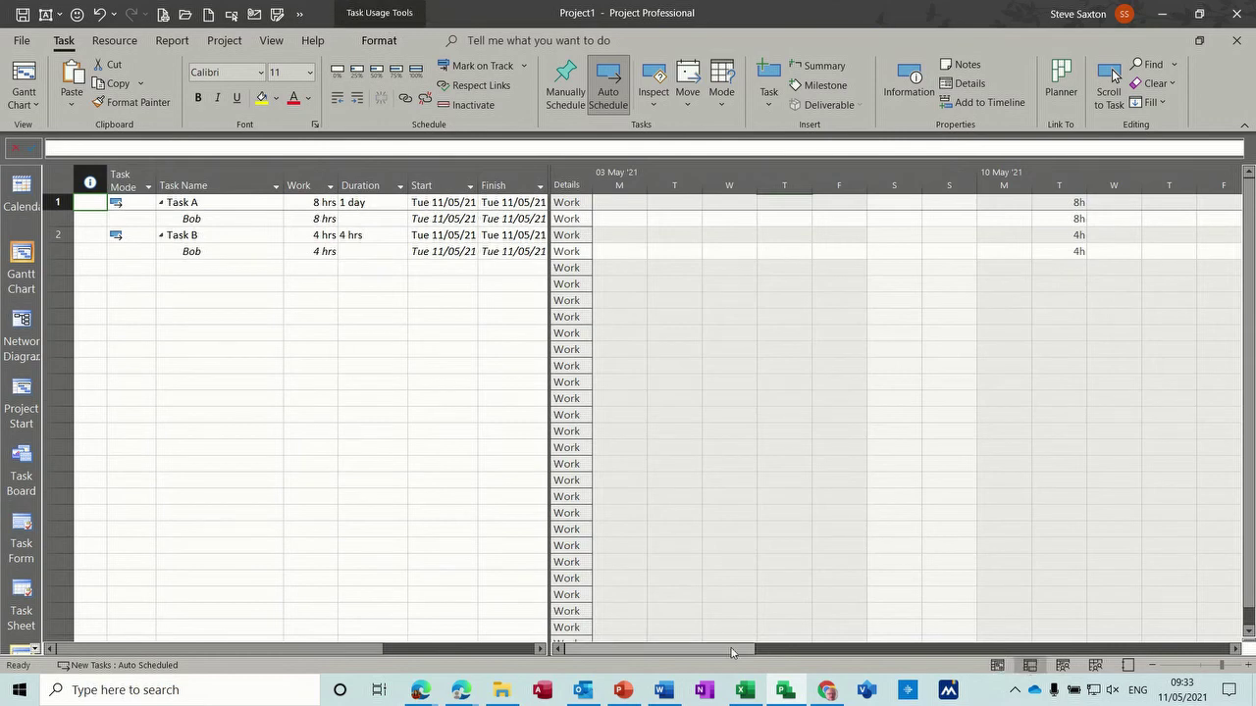
scroll(738, 648, "right", 3)
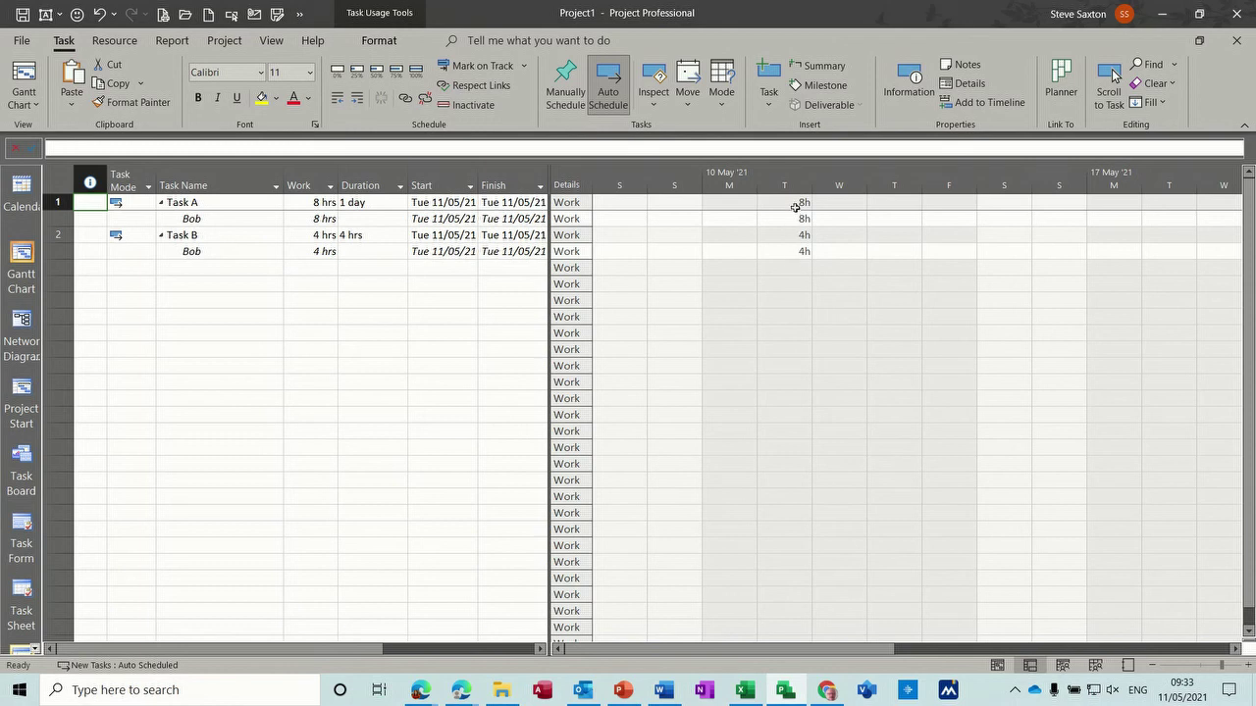
Set the Task Usage timescale to one middle tier in hours, bring both tasks' hourly work into view and widen the table area.
double_click(786, 179)
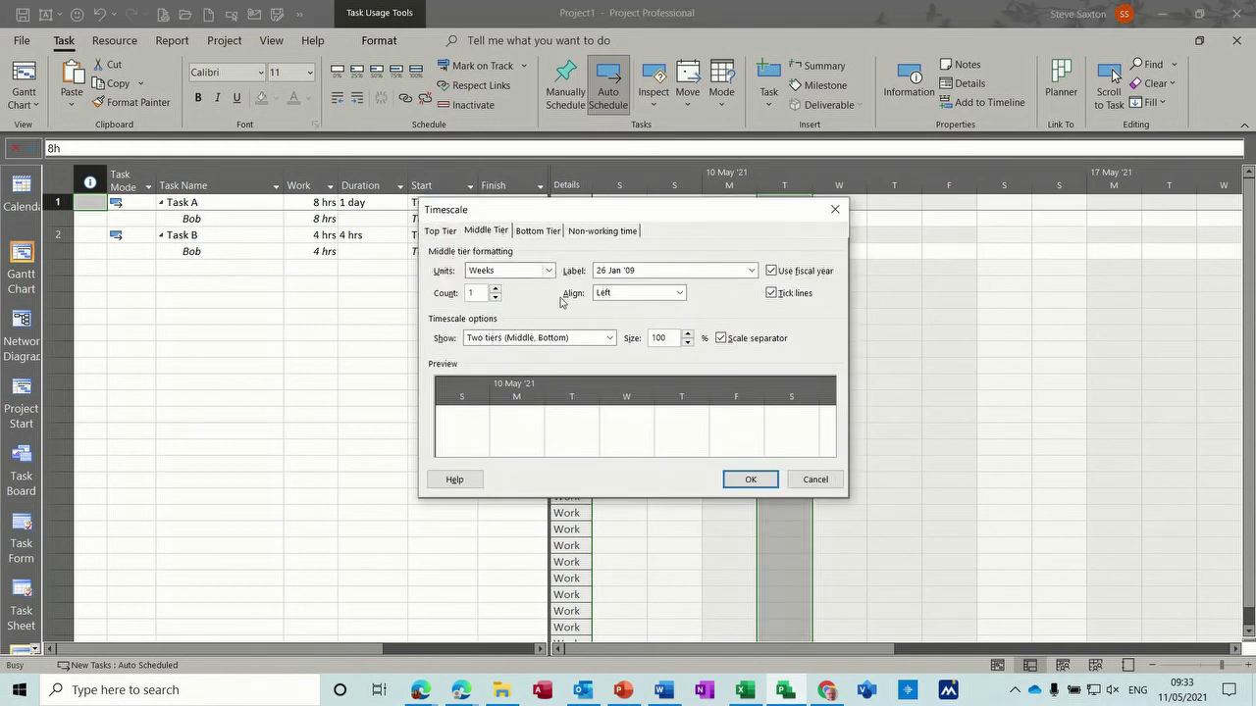
left_click(608, 338)
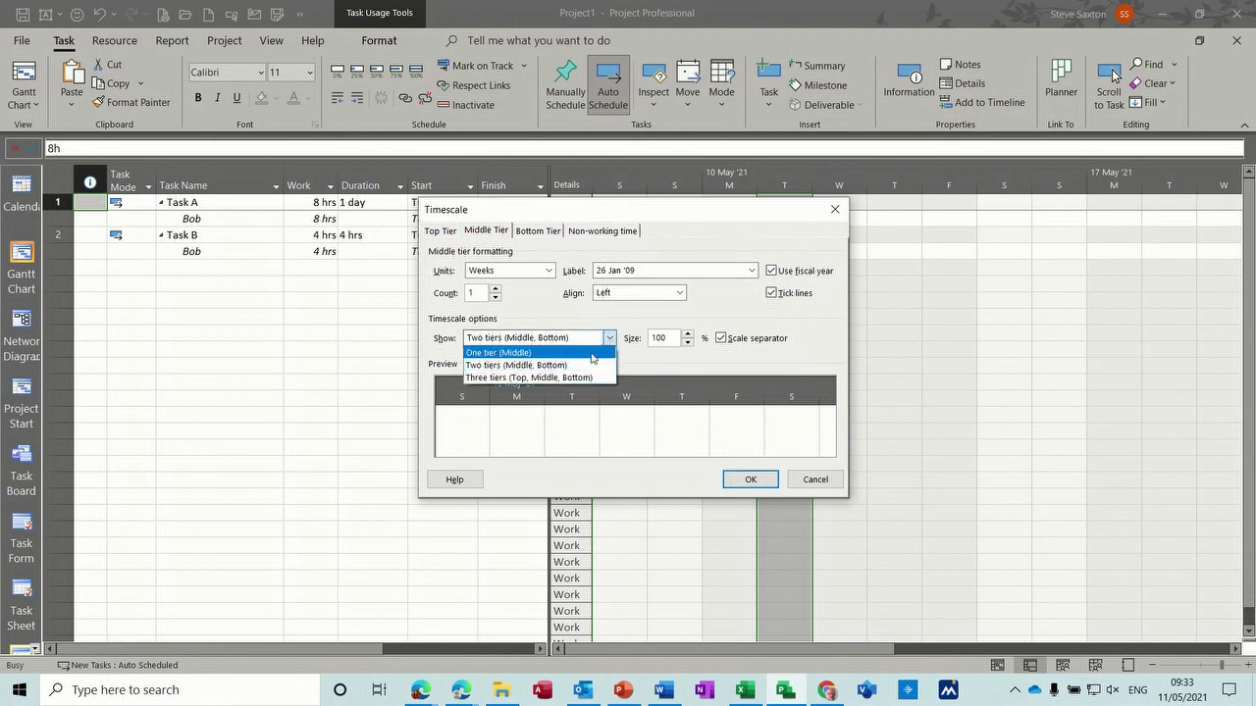
left_click(498, 352)
left_click(548, 270)
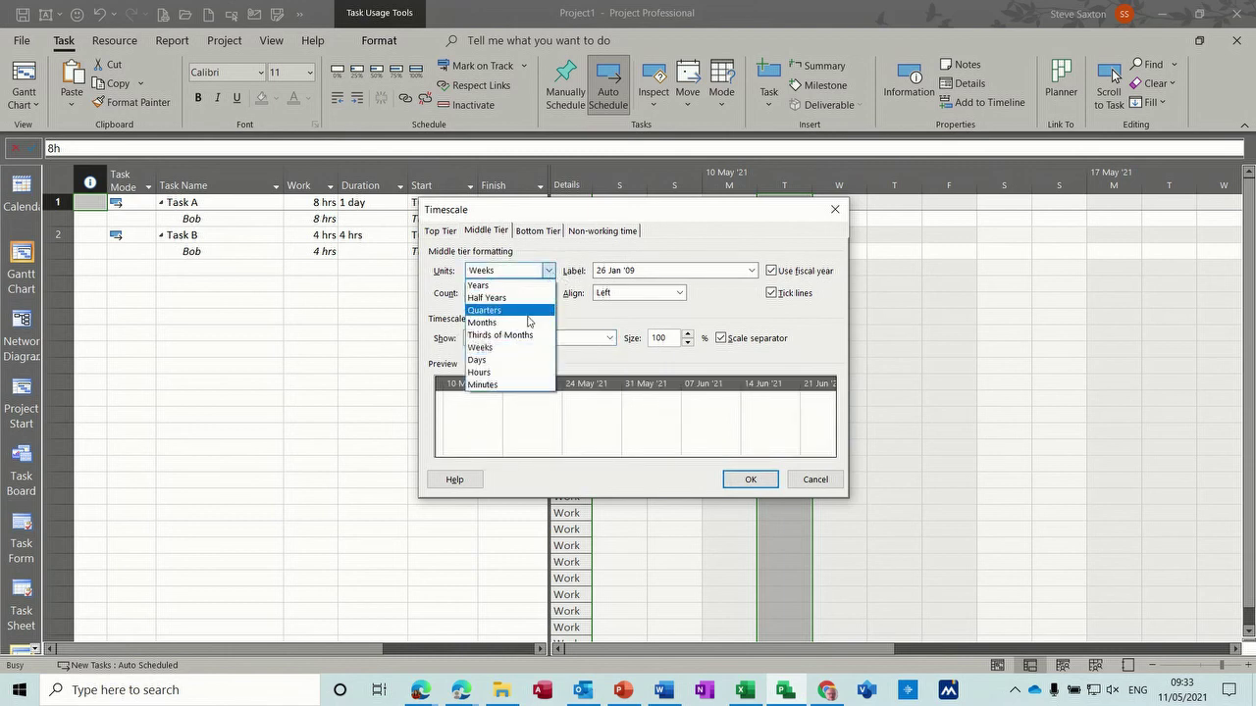
left_click(518, 372)
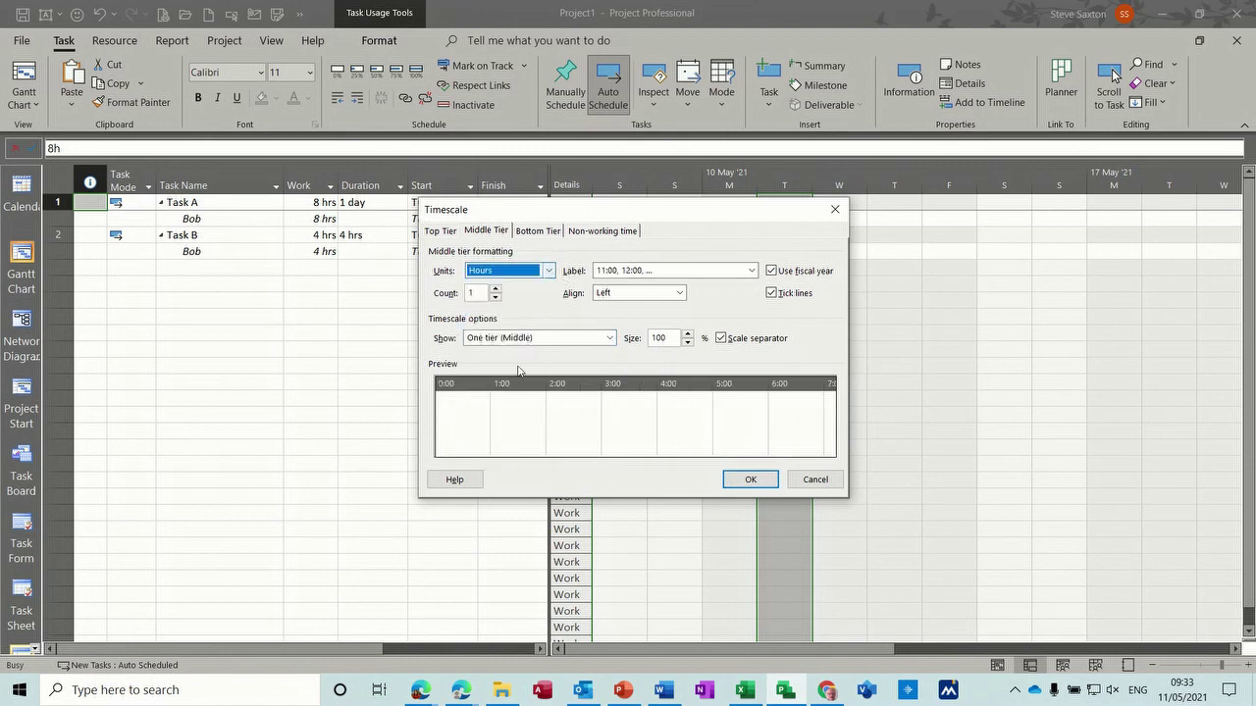
left_click(750, 480)
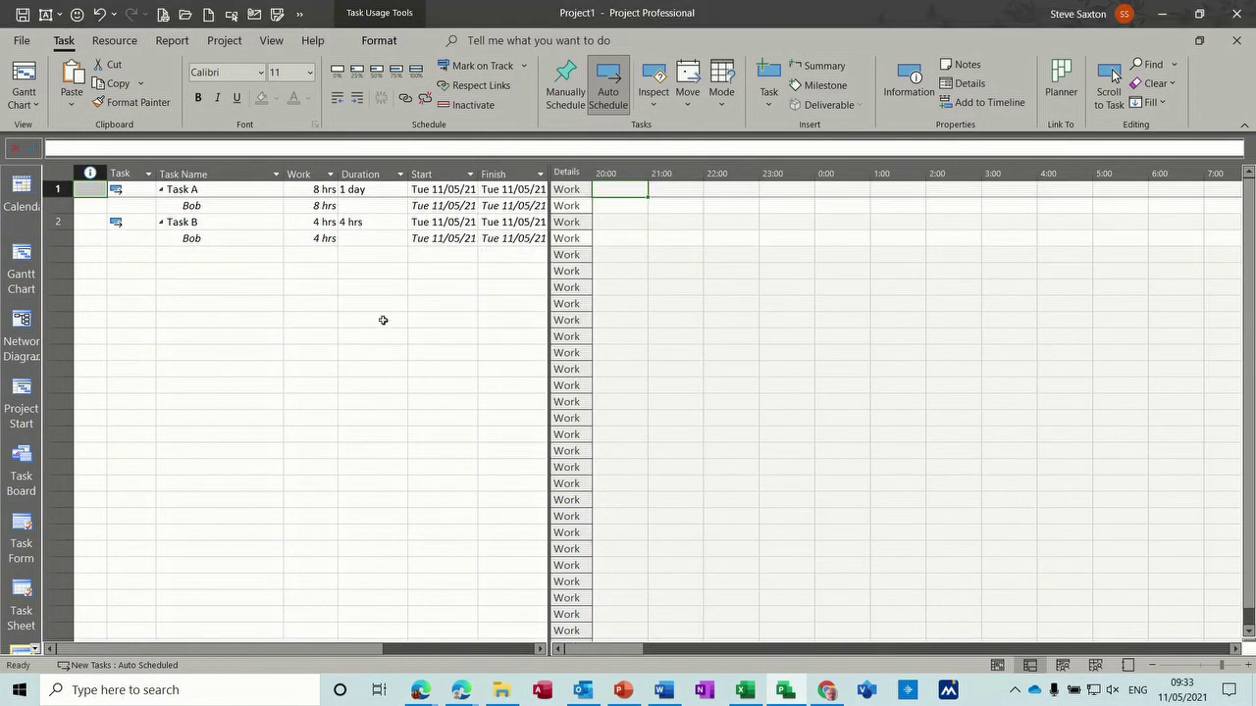
left_click(1109, 86)
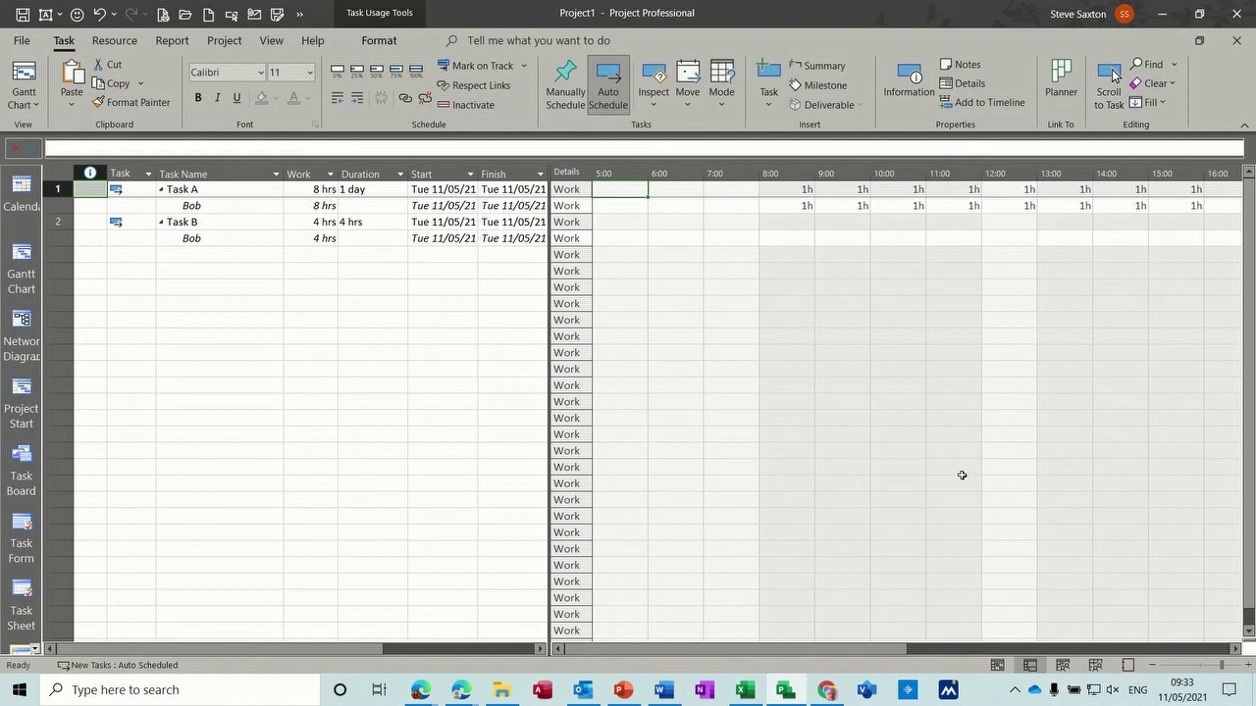
left_click_drag(822, 653, 958, 633)
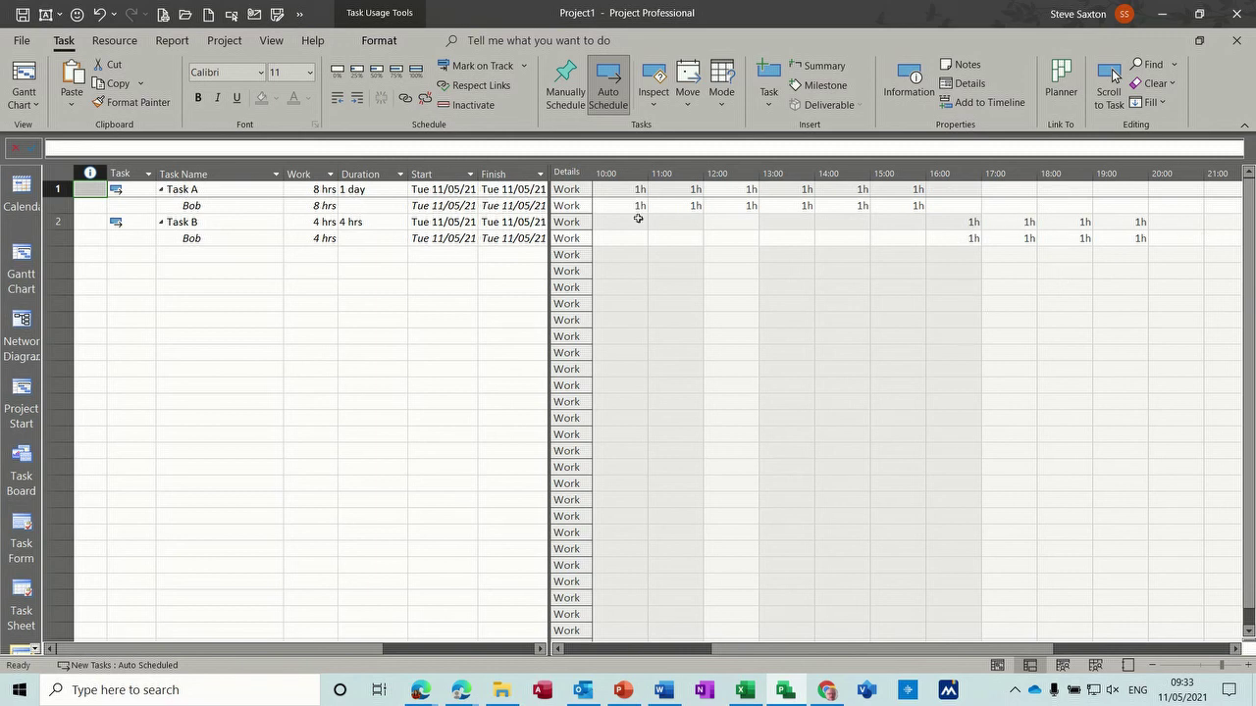
left_click_drag(550, 238, 640, 240)
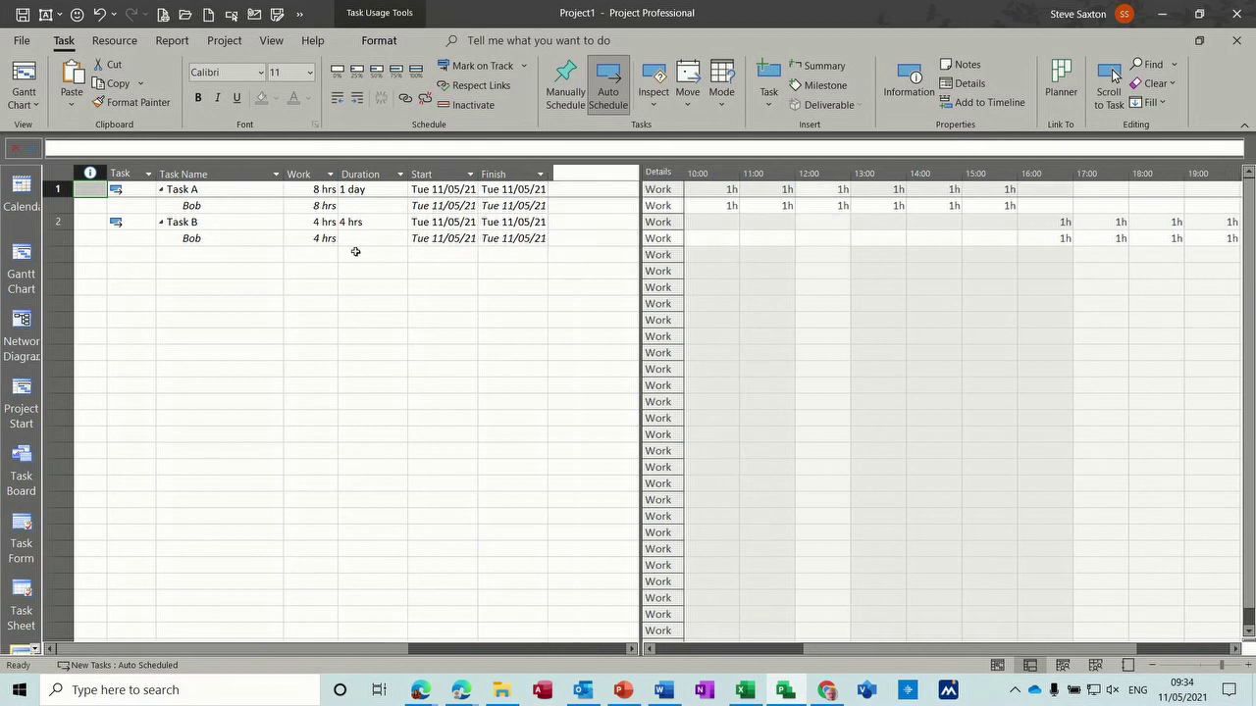
Return to the Gantt chart to examine the hourly bars, and review the Overtime calendar's working times without changing them.
left_click(23, 266)
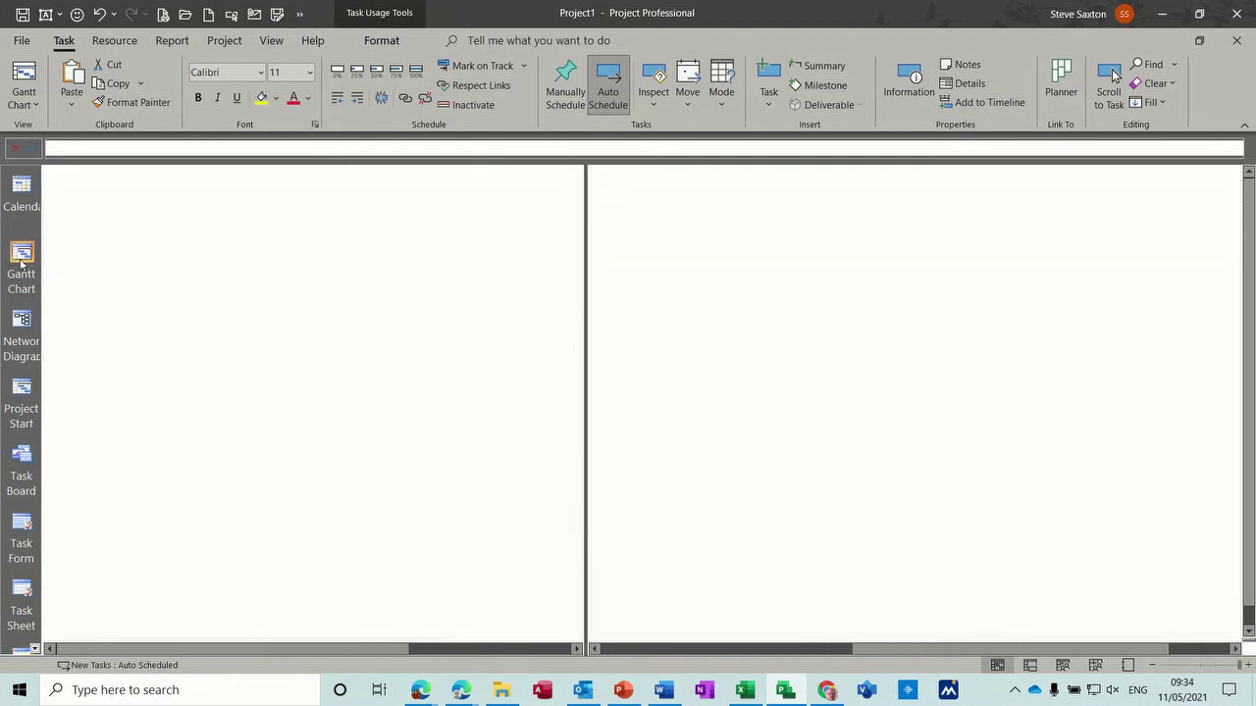
left_click(594, 649)
left_click_drag(594, 648, 593, 649)
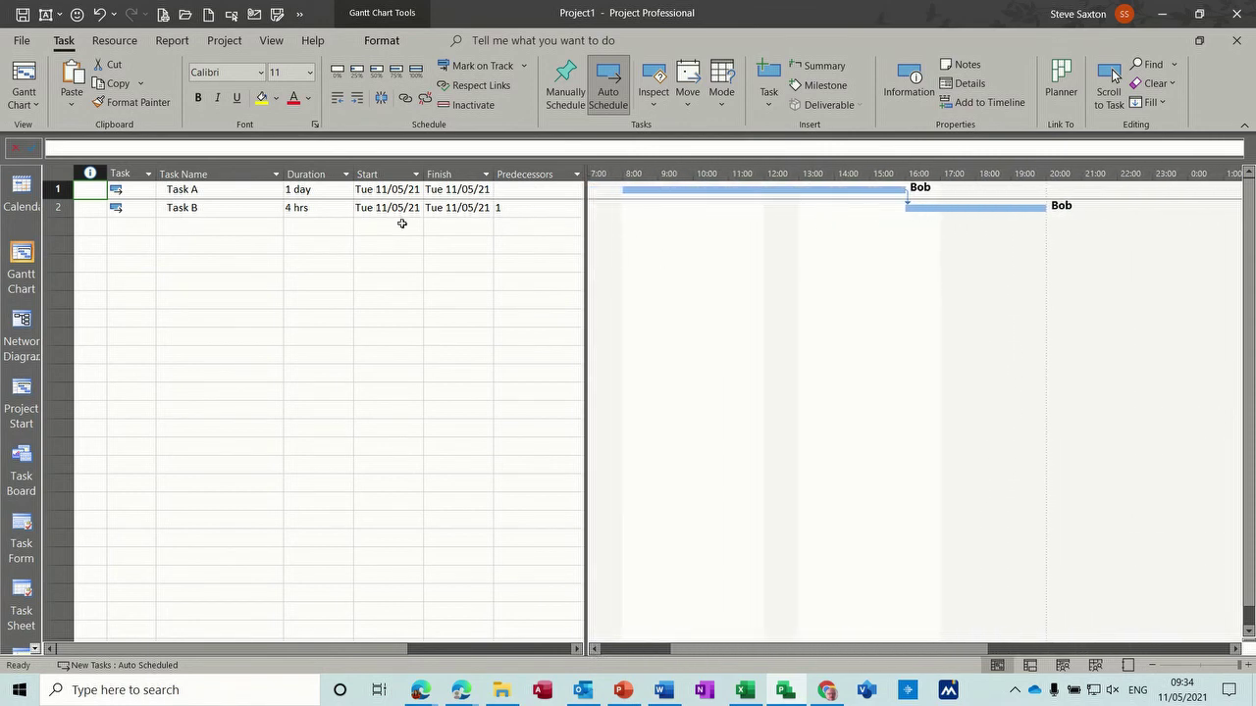
left_click(242, 209)
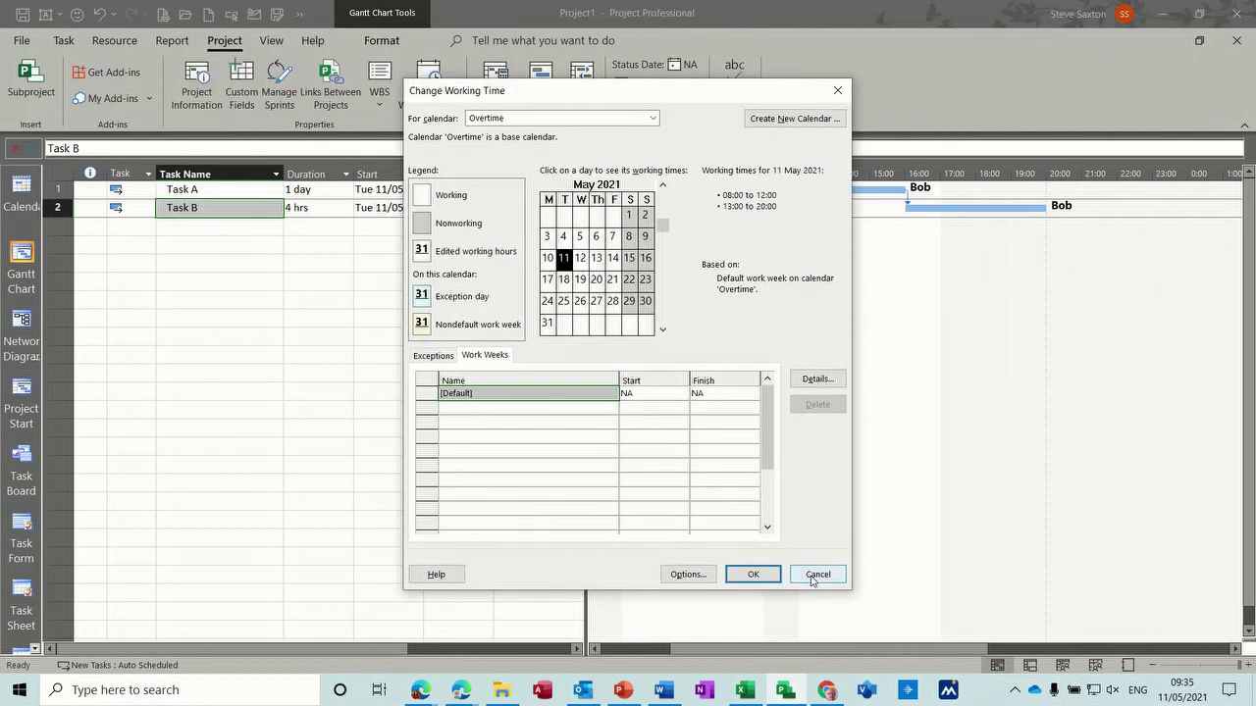
left_click(817, 574)
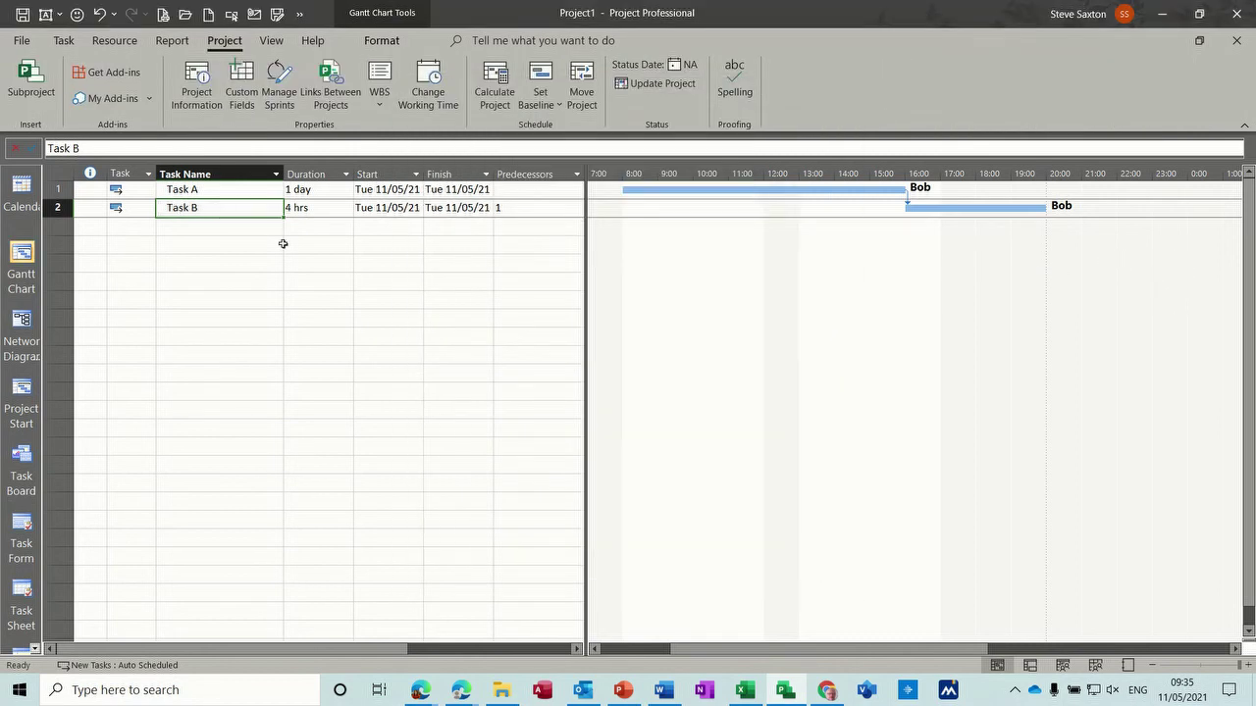